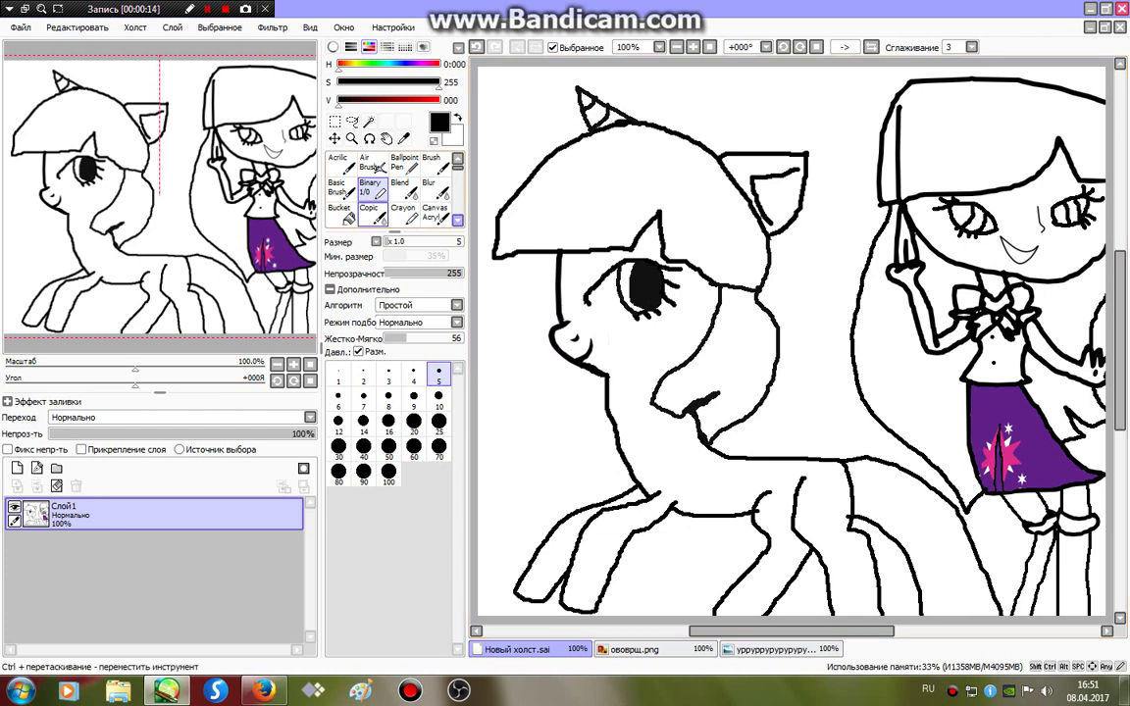
# Fill the girl's pupils black with the Bucket and close the pony's eye outline with the Binary pen.
pyautogui.click(341, 212)
pyautogui.click(957, 210)
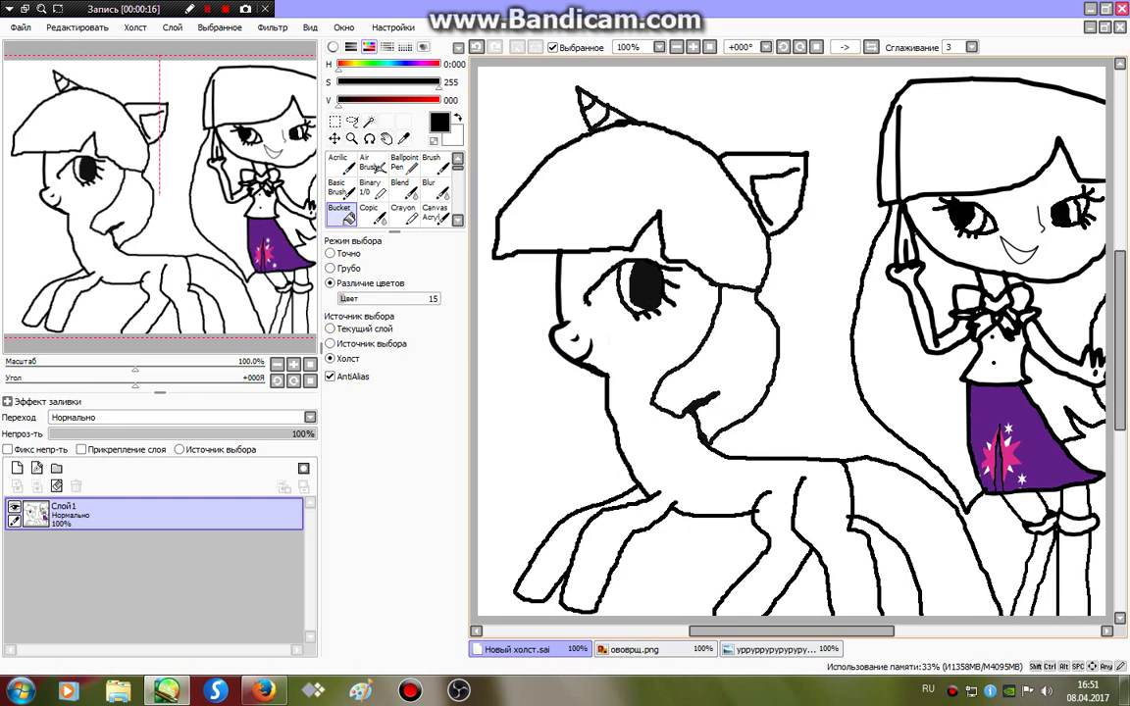
pyautogui.click(370, 186)
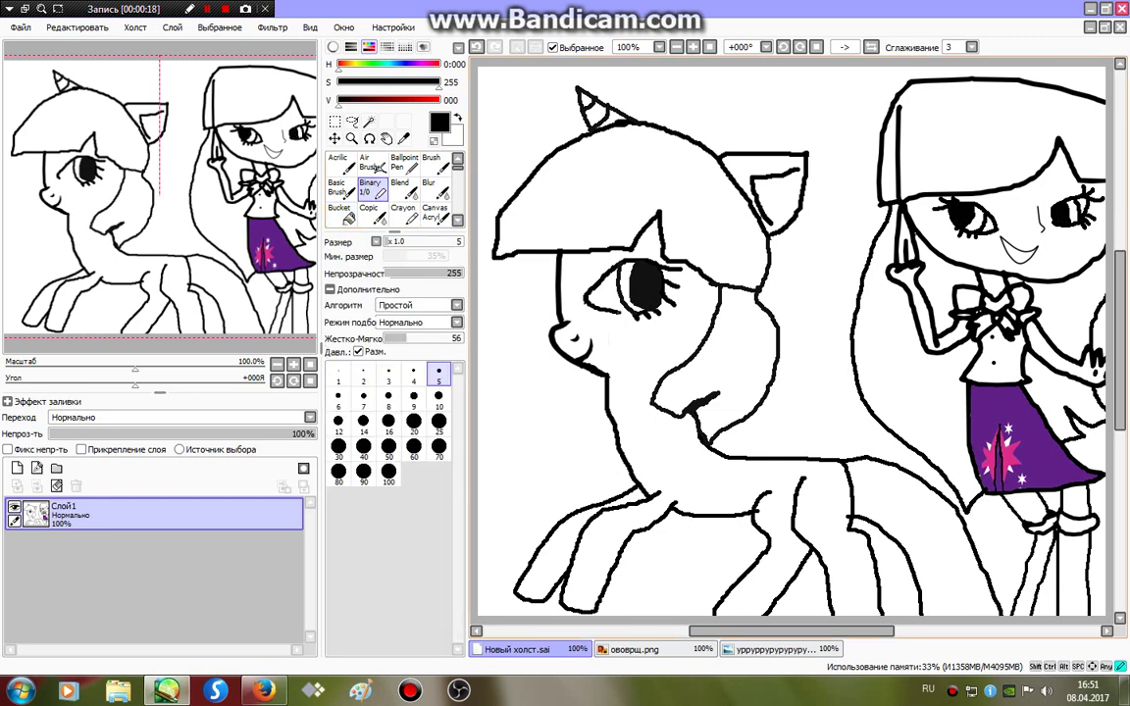
# Select the pony's face, ear, horn, body and near legs with the Magic Wand, leaving the far front leg out.
pyautogui.click(368, 120)
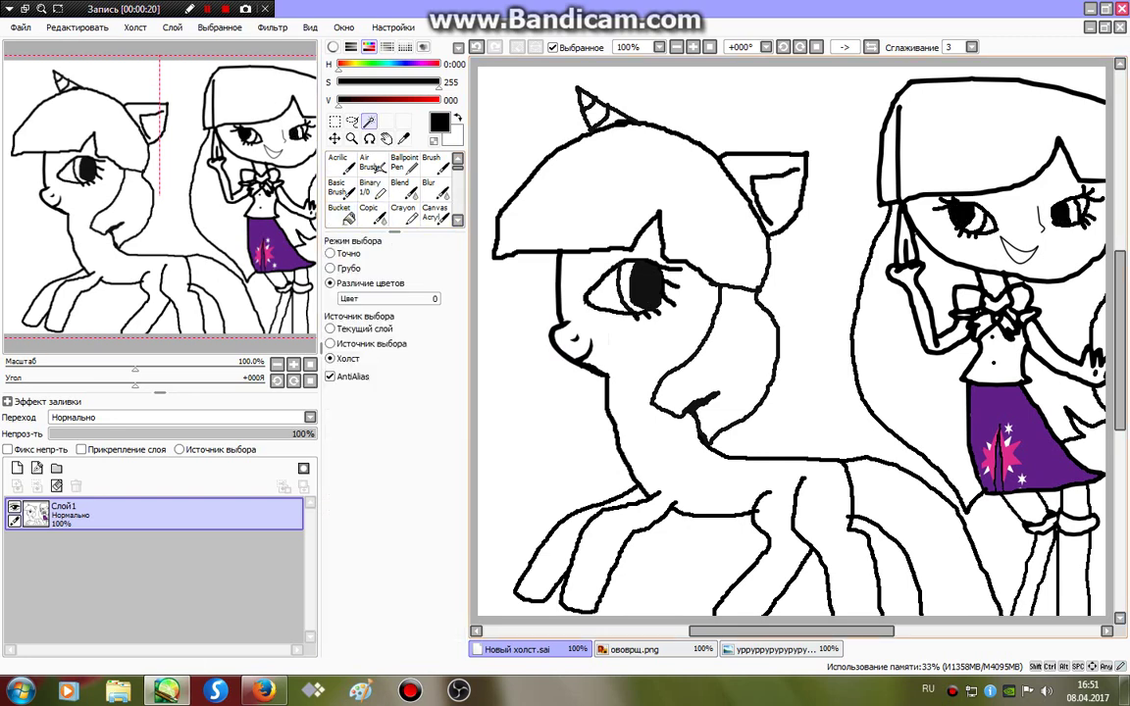
pyautogui.click(618, 304)
pyautogui.click(702, 324)
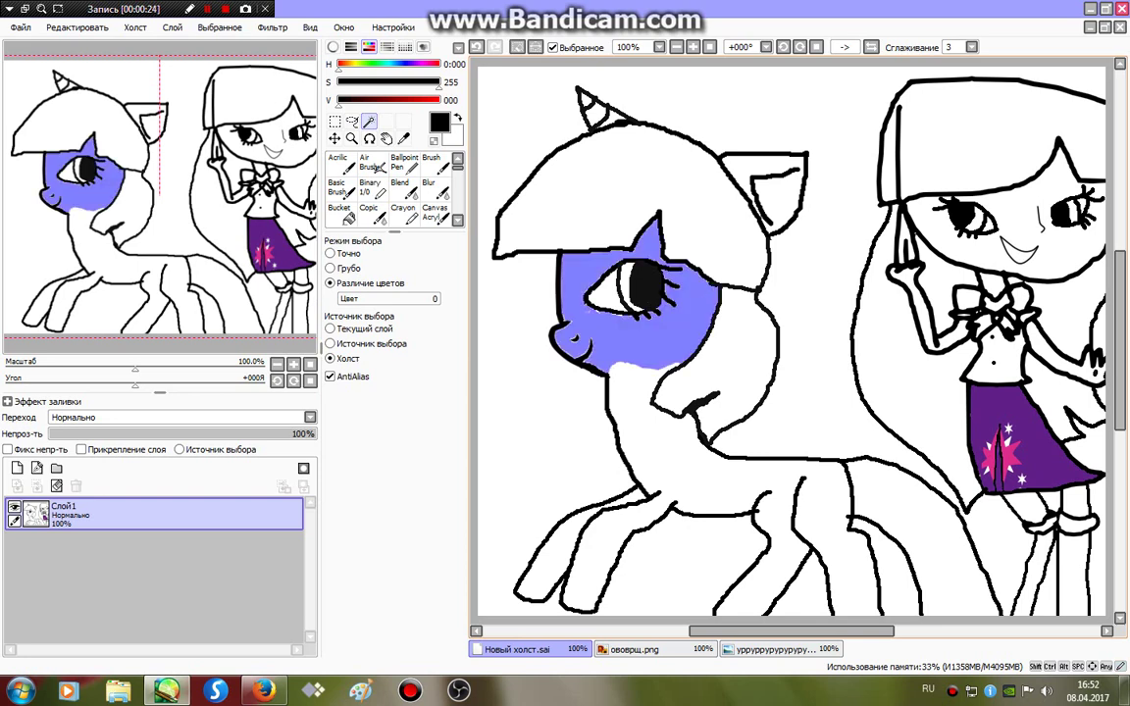
pyautogui.click(767, 188)
pyautogui.click(595, 115)
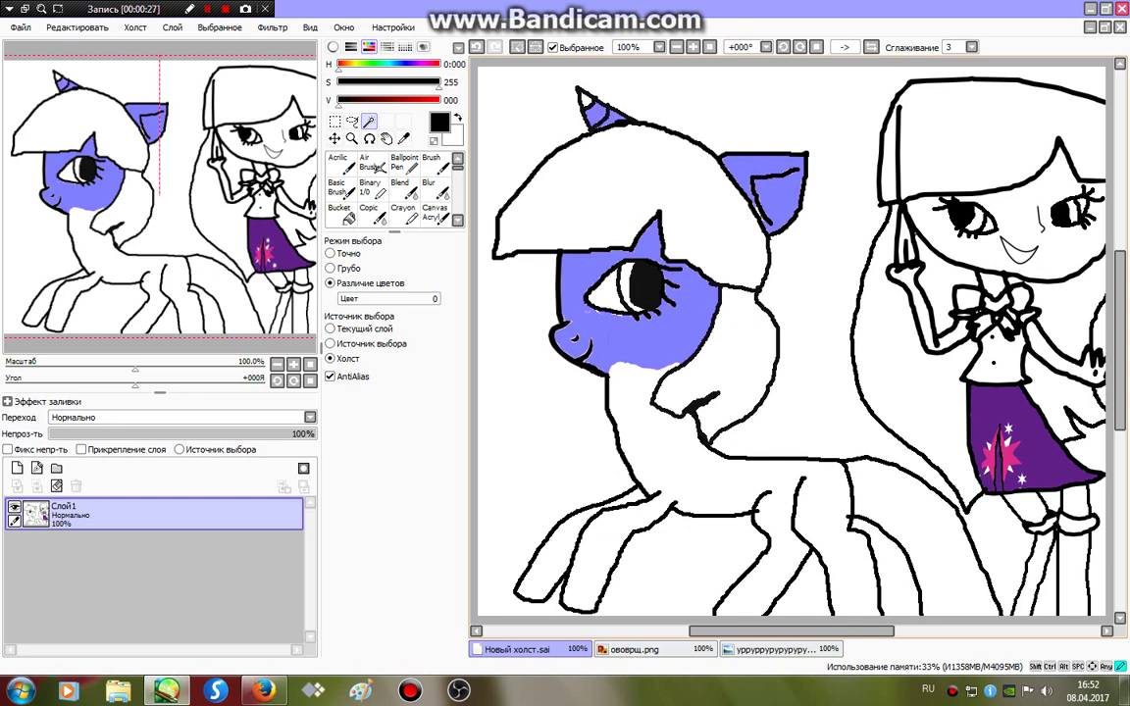
pyautogui.click(687, 452)
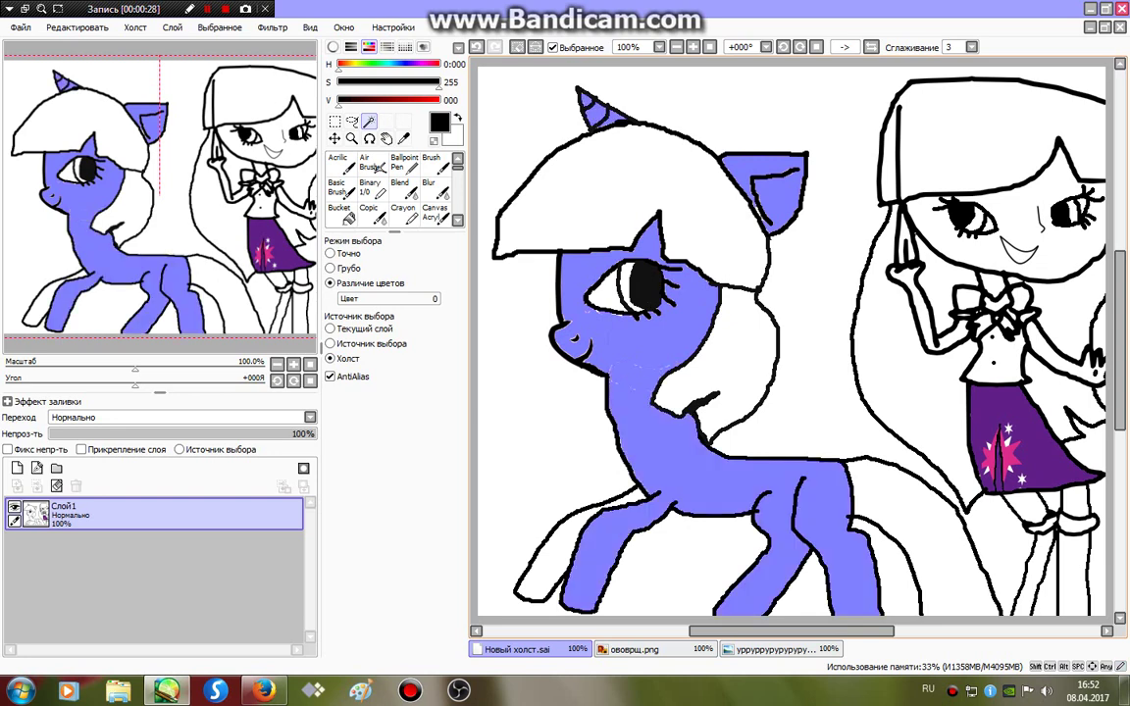
pyautogui.click(554, 569)
pyautogui.hotkey('ctrl', 'z')
# Sample the light purple coat colour from the reference pony and paint the selected areas with a size 70 Binary brush.
pyautogui.click(370, 187)
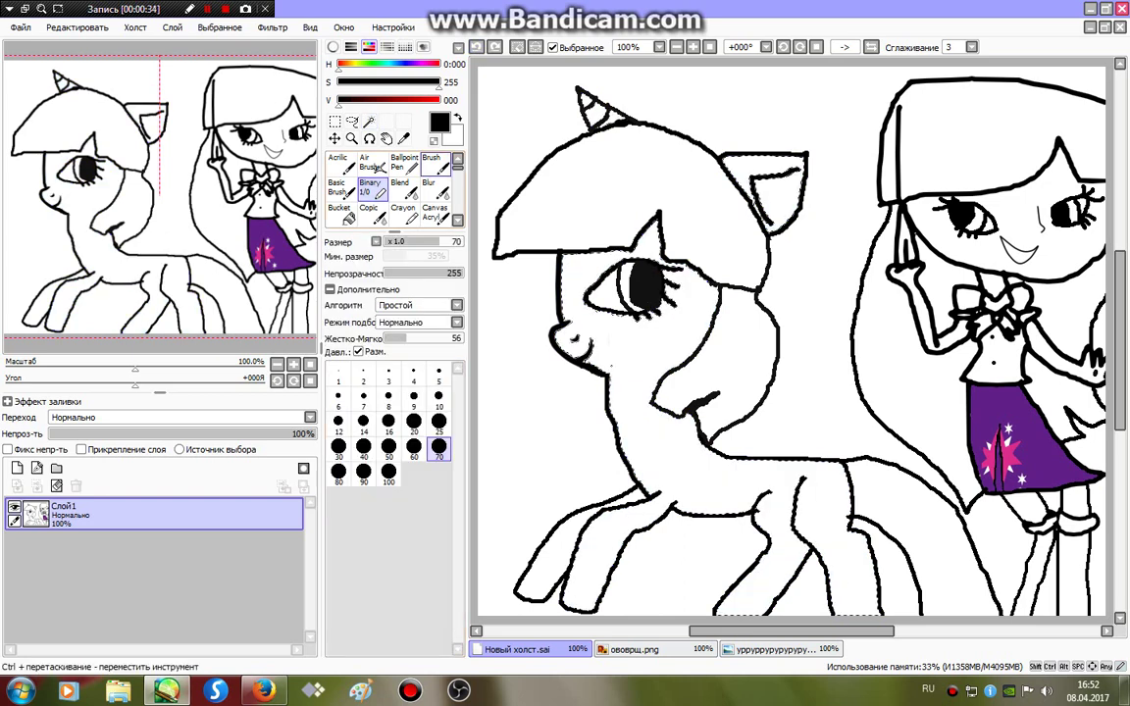
pyautogui.hotkey('ctrl', 'Tab')
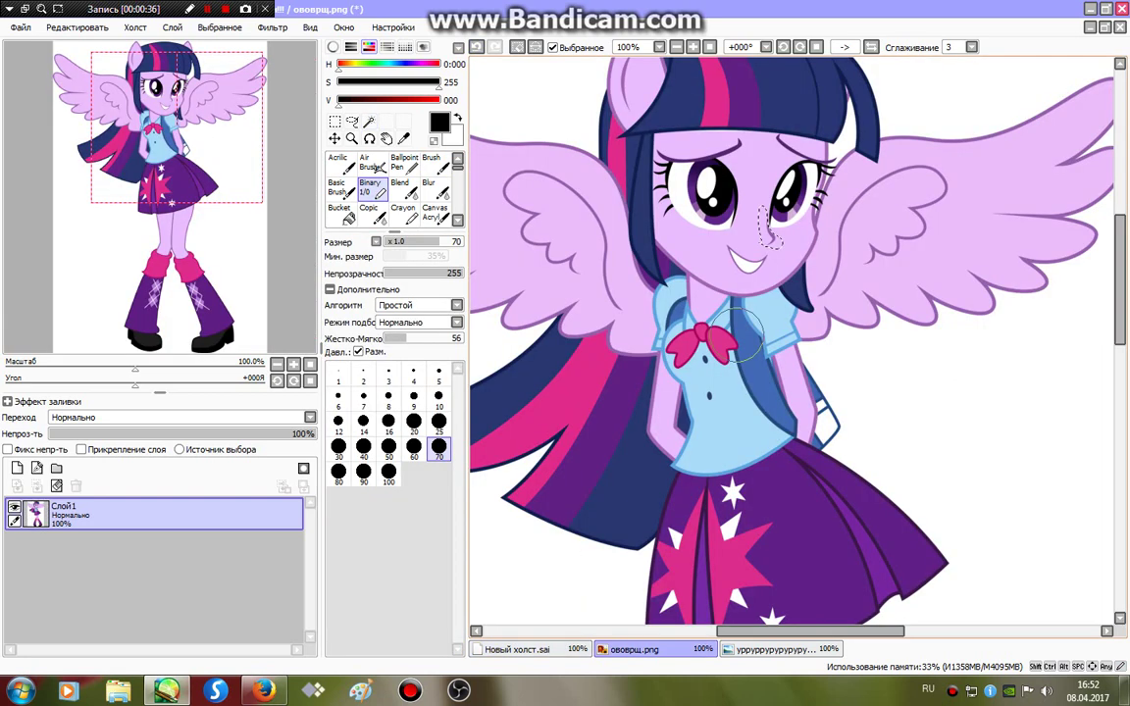
pyautogui.hotkey('ctrl', 'Tab')
pyautogui.keyDown('alt'); pyautogui.click(699, 306); pyautogui.keyUp('alt')
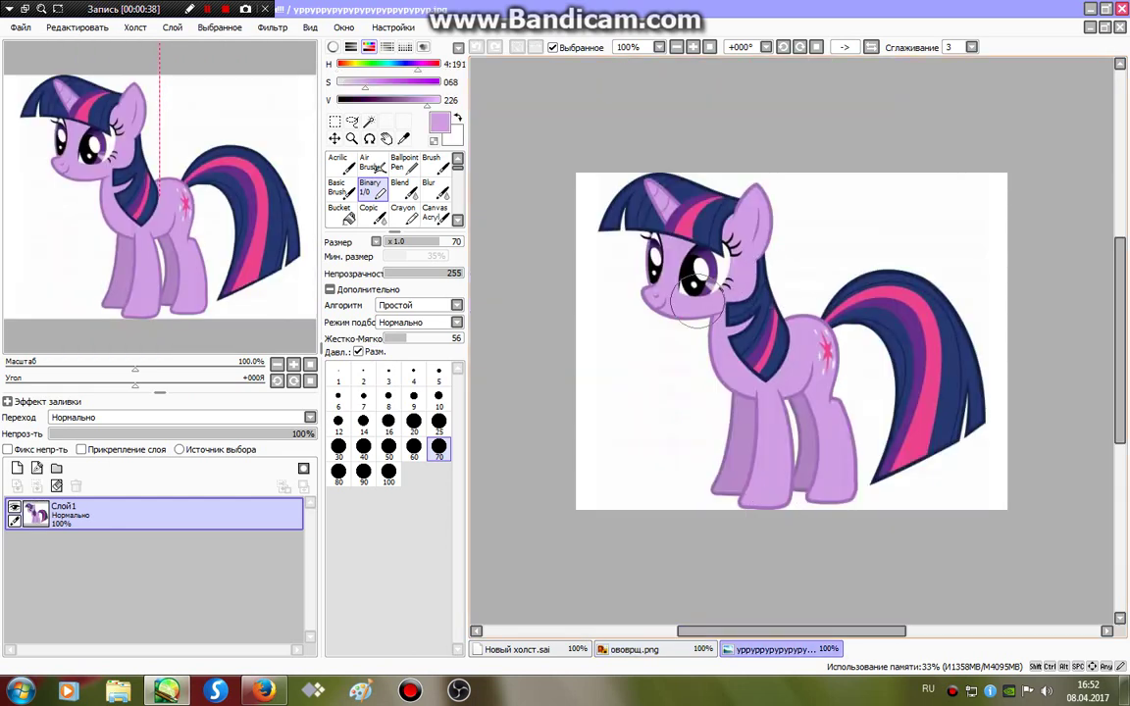
pyautogui.hotkey('ctrl', 'Tab')
pyautogui.moveTo(579, 253)
pyautogui.mouseDown()
pyautogui.moveTo(775, 204)
pyautogui.moveTo(628, 333)
pyautogui.moveTo(613, 282)
pyautogui.moveTo(784, 93)
pyautogui.mouseUp()
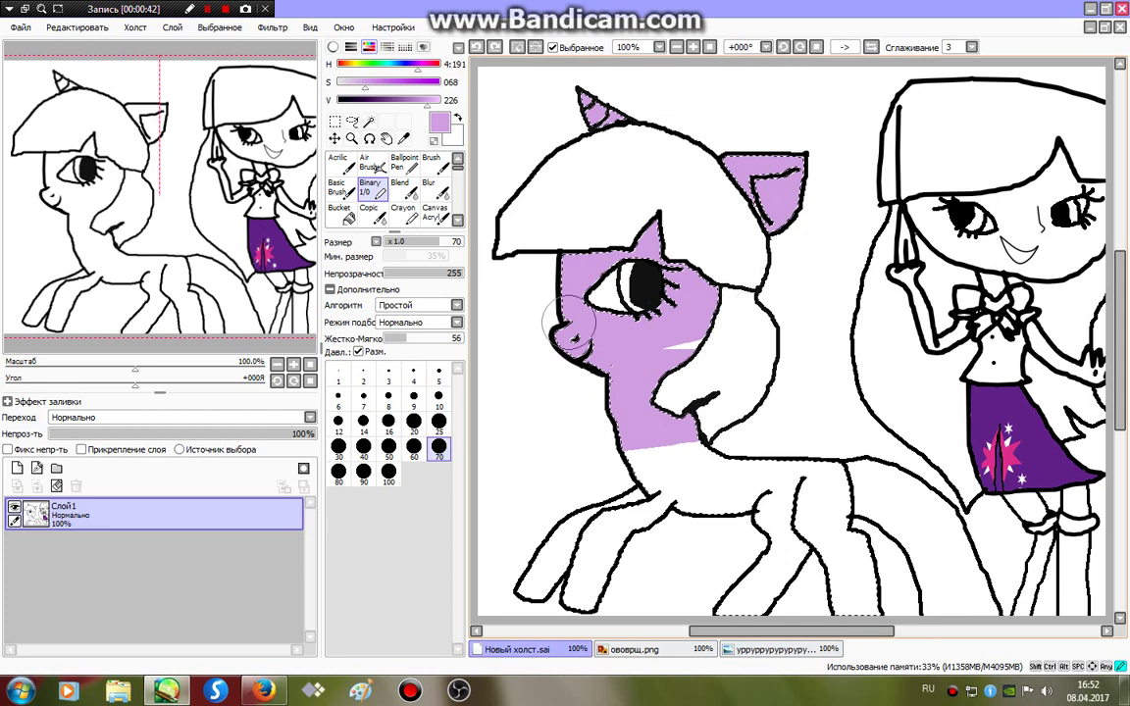
pyautogui.moveTo(588, 520); pyautogui.dragTo(863, 510)
pyautogui.moveTo(934, 518)
pyautogui.mouseDown()
pyautogui.moveTo(913, 469)
pyautogui.moveTo(589, 550)
pyautogui.moveTo(505, 530)
pyautogui.mouseUp()
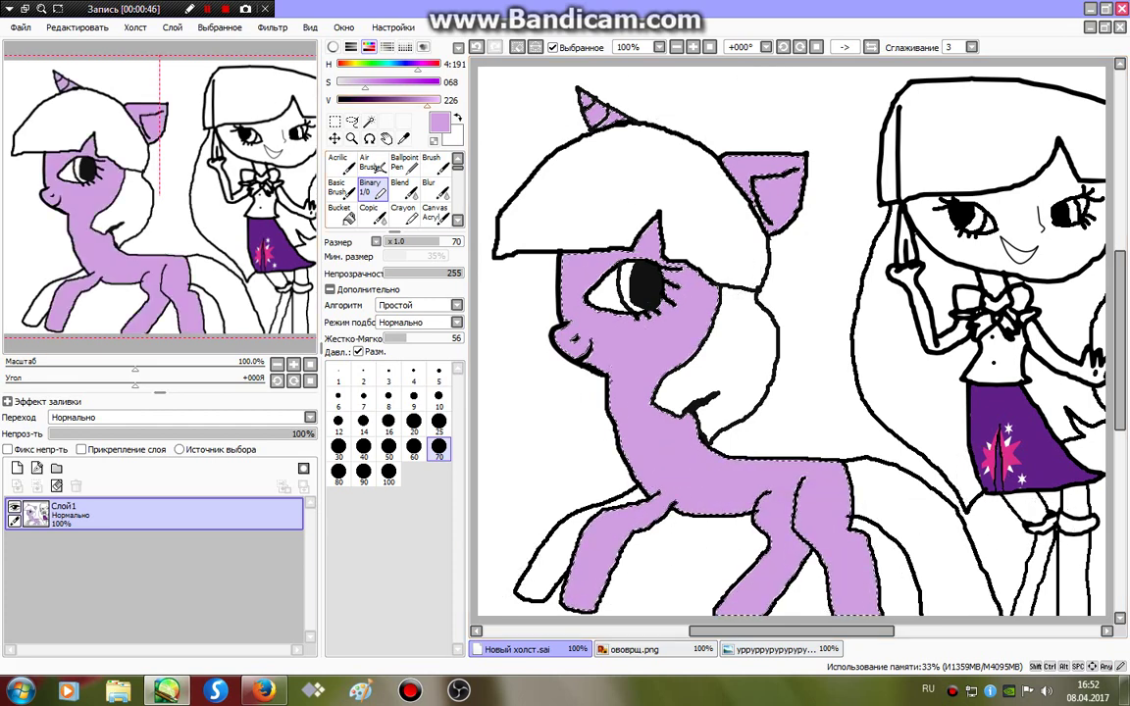
# Shade the pony's horn, inner ear and eye area in darker purple at brightness 192 with a size 25 brush, dropping the selection.
pyautogui.click(414, 99)
pyautogui.click(439, 421)
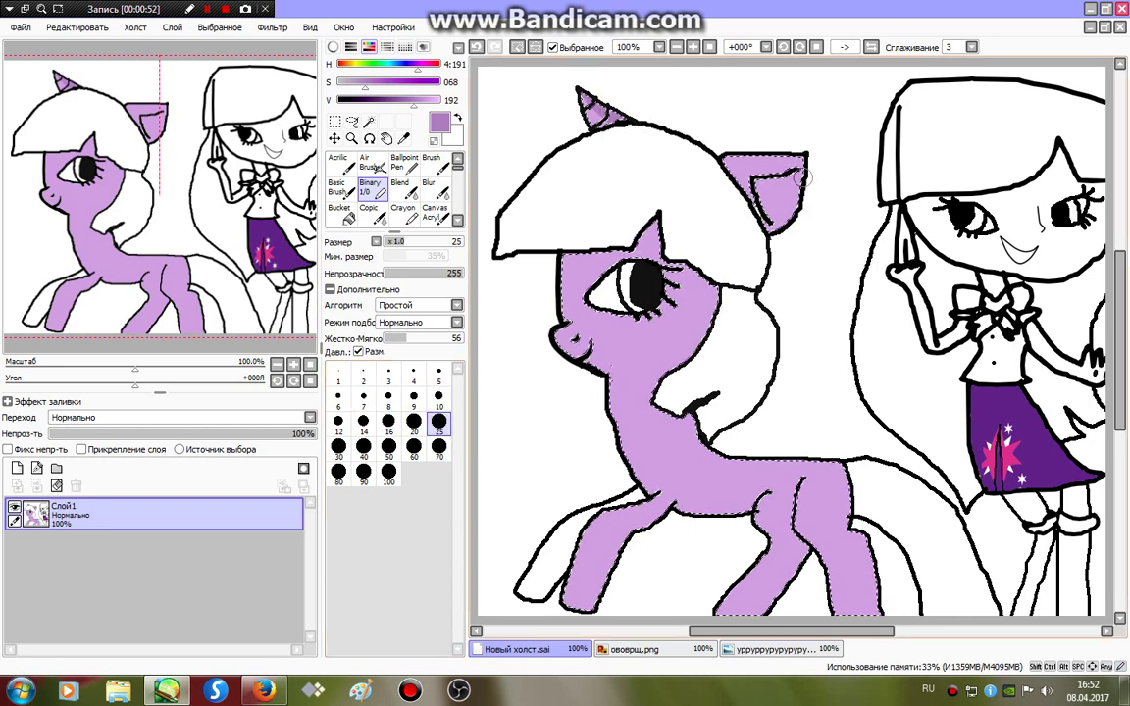
pyautogui.hotkey('ctrl', 'd')
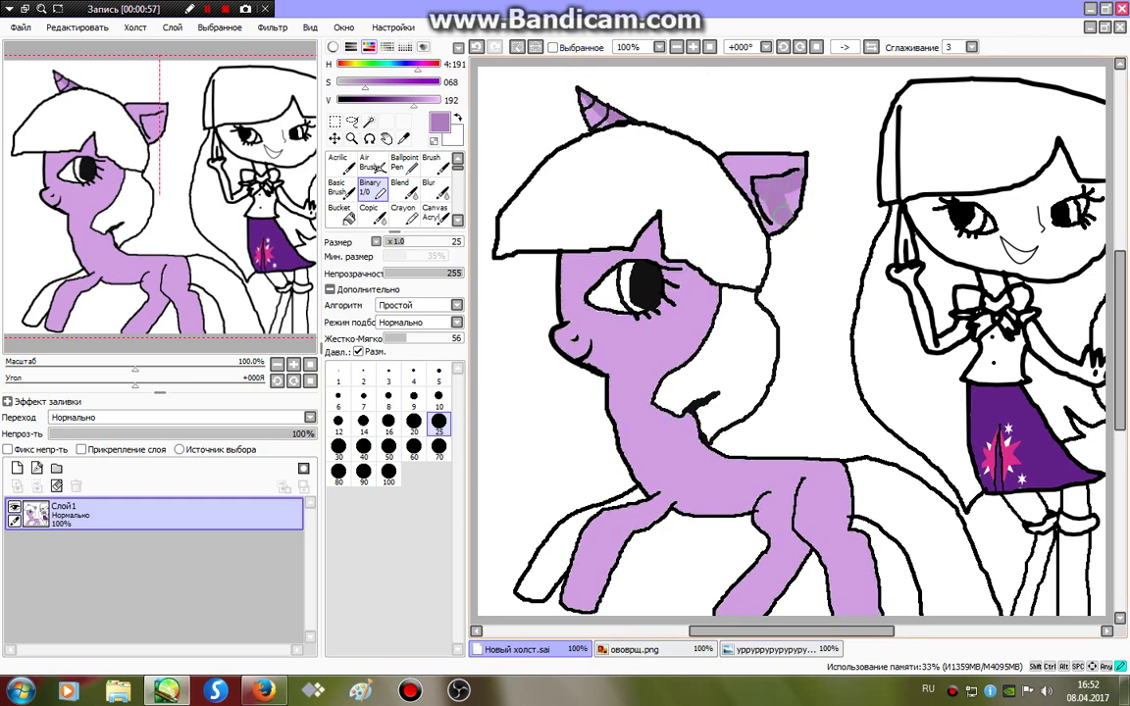
pyautogui.moveTo(788, 194); pyautogui.dragTo(803, 193)
pyautogui.moveTo(616, 319)
pyautogui.mouseDown()
pyautogui.moveTo(683, 316)
pyautogui.moveTo(620, 263)
pyautogui.moveTo(591, 270)
pyautogui.moveTo(575, 304)
pyautogui.moveTo(708, 296)
pyautogui.mouseUp()
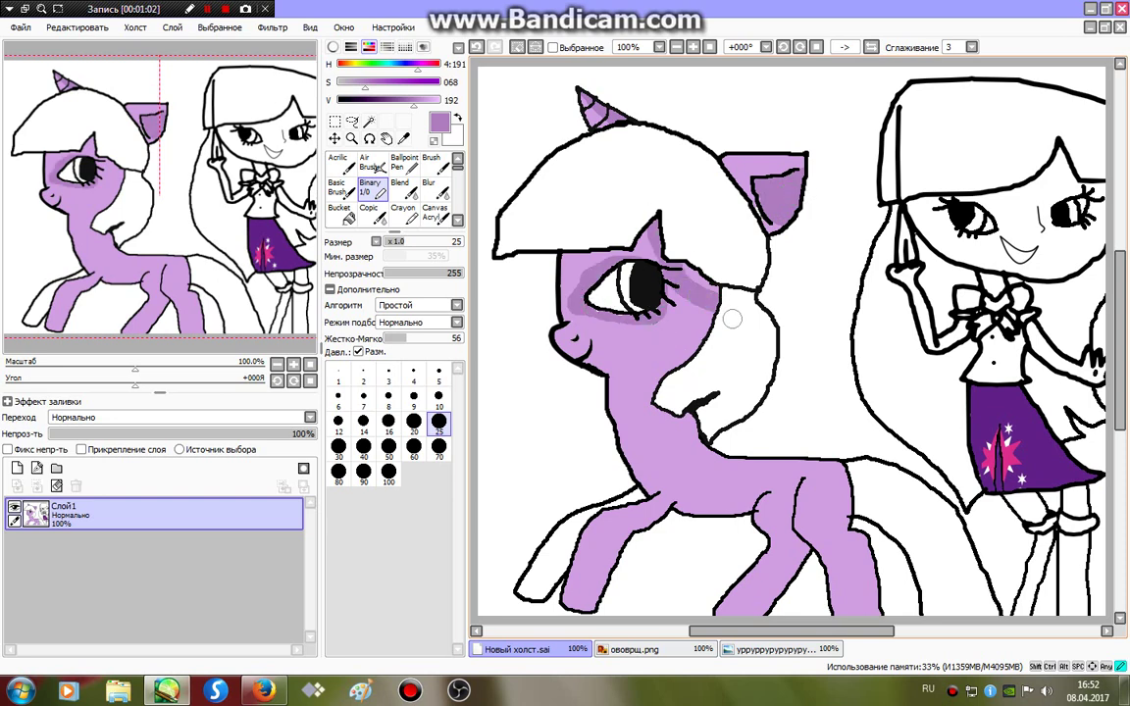
# Paint darker purple shading along the pony's jaw, neck and back.
pyautogui.moveTo(677, 367)
pyautogui.mouseDown()
pyautogui.moveTo(594, 392)
pyautogui.moveTo(619, 393)
pyautogui.moveTo(633, 417)
pyautogui.mouseUp()
pyautogui.moveTo(588, 353)
pyautogui.mouseDown()
pyautogui.moveTo(697, 432)
pyautogui.moveTo(761, 417)
pyautogui.mouseUp()
pyautogui.moveTo(686, 410); pyautogui.dragTo(721, 412)
# Add darker purple shading to the pony's belly, hind legs and front leg.
pyautogui.scroll(-2, 735, 393)
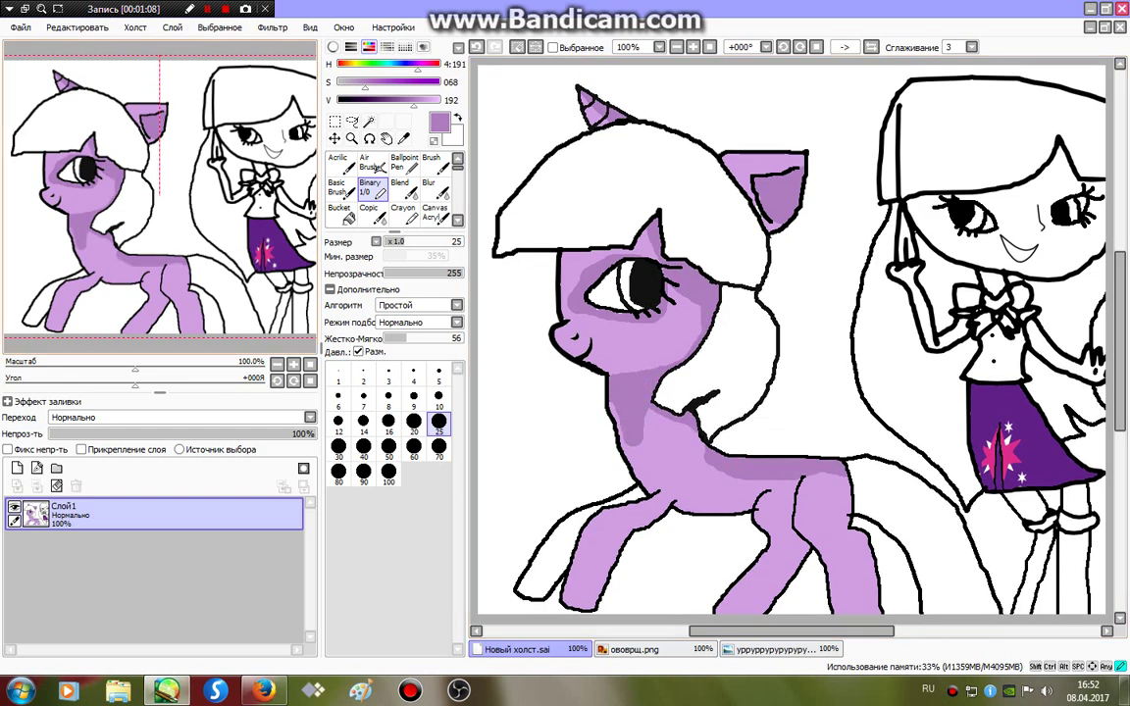
pyautogui.moveTo(768, 379)
pyautogui.mouseDown()
pyautogui.moveTo(760, 428)
pyautogui.moveTo(803, 538)
pyautogui.mouseUp()
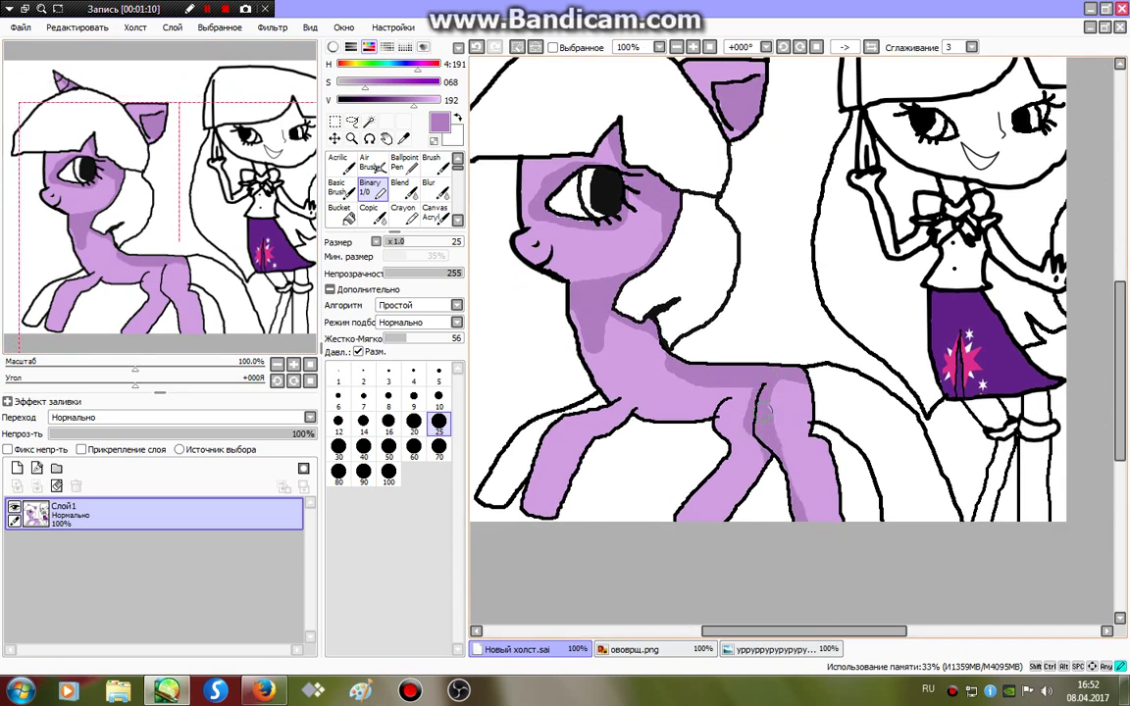
pyautogui.moveTo(730, 461); pyautogui.dragTo(692, 520)
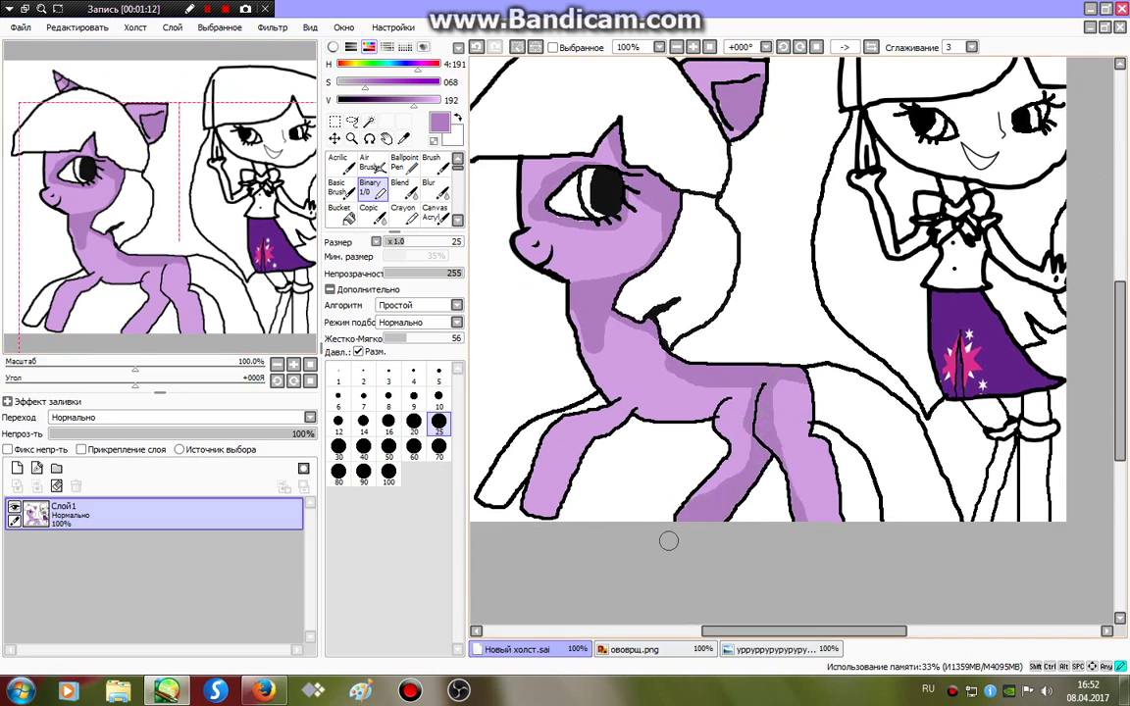
pyautogui.moveTo(738, 415); pyautogui.dragTo(705, 472)
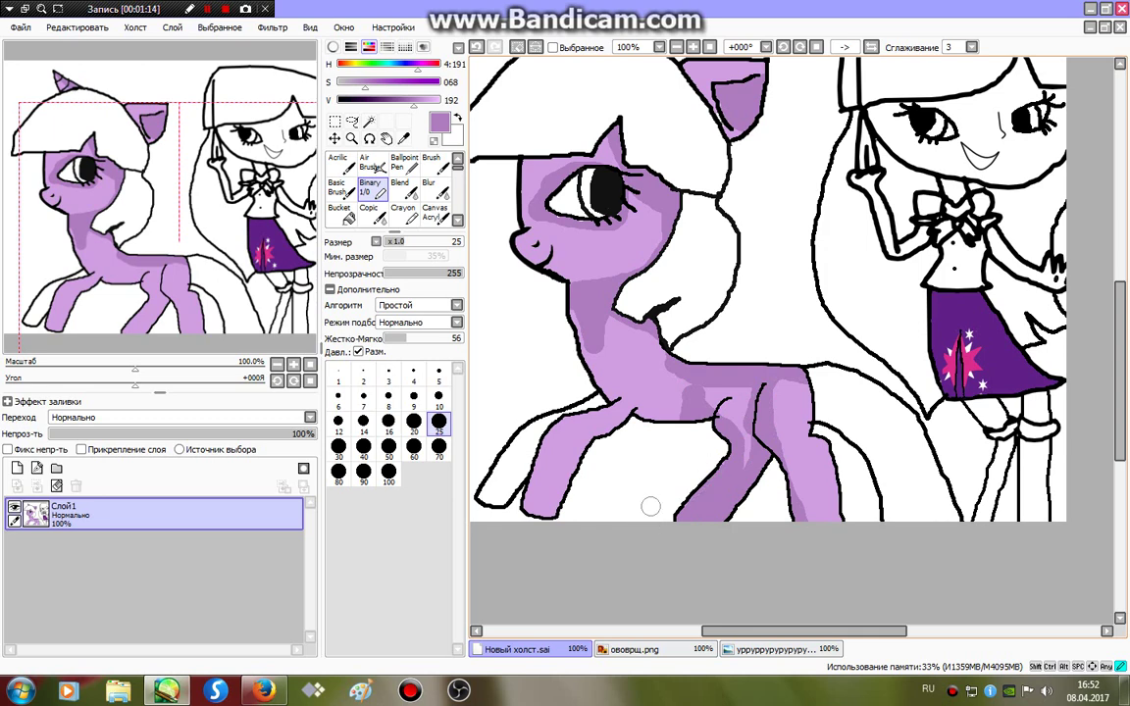
pyautogui.moveTo(580, 359); pyautogui.dragTo(496, 471)
pyautogui.moveTo(546, 376); pyautogui.dragTo(480, 476)
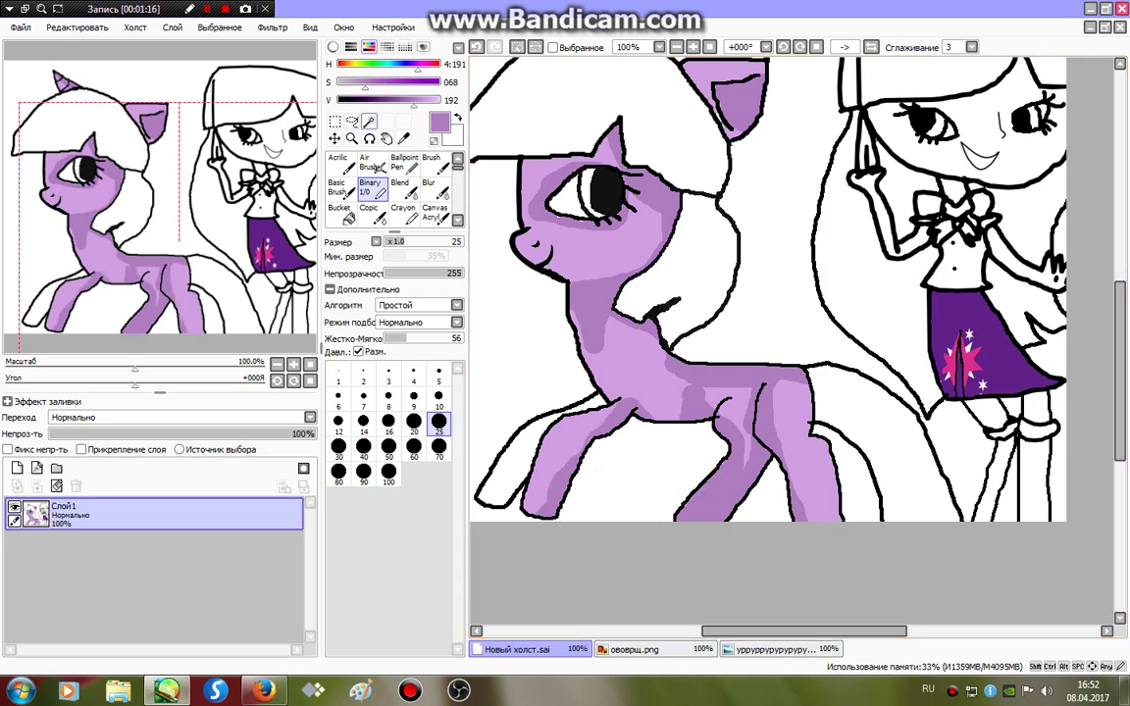
# Set the colour to white and paint highlights on the pony's cheek, shoulder, hind legs, front leg and ear.
pyautogui.moveTo(365, 81); pyautogui.dragTo(333, 81)
pyautogui.moveTo(412, 99); pyautogui.dragTo(441, 99)
pyautogui.scroll(1, 676, 289)
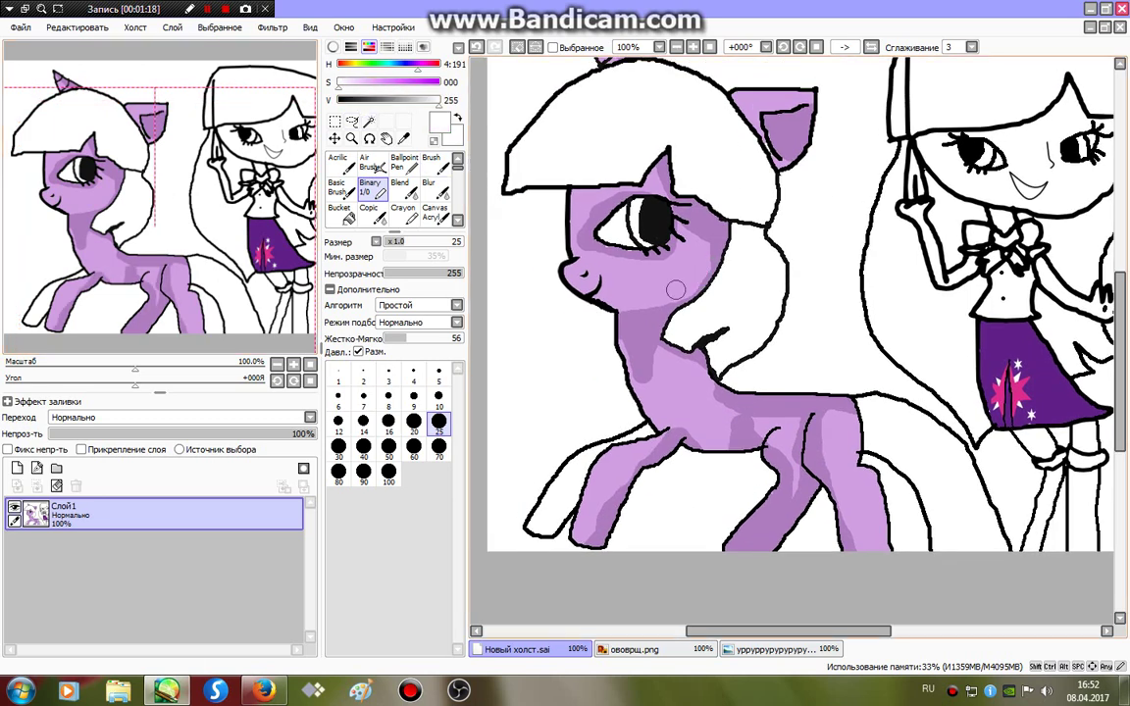
pyautogui.moveTo(618, 284); pyautogui.dragTo(673, 284)
pyautogui.moveTo(667, 408); pyautogui.dragTo(707, 407)
pyautogui.click(776, 433)
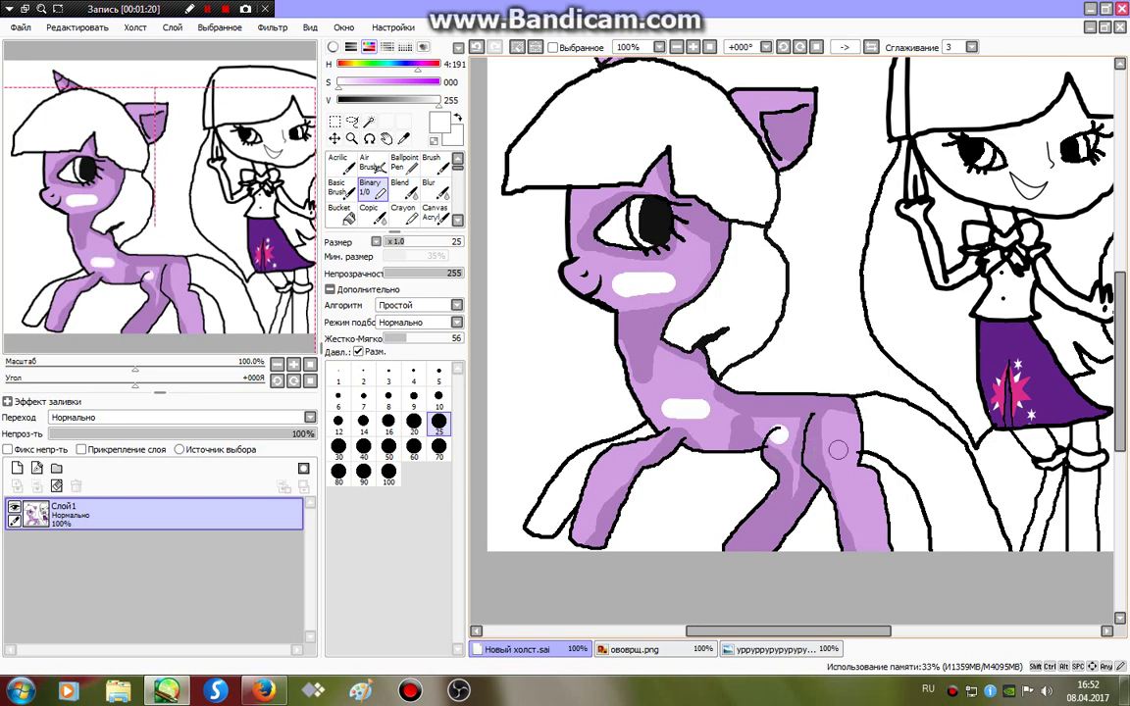
pyautogui.click(838, 450)
pyautogui.click(621, 470)
pyautogui.scroll(1, 538, 74)
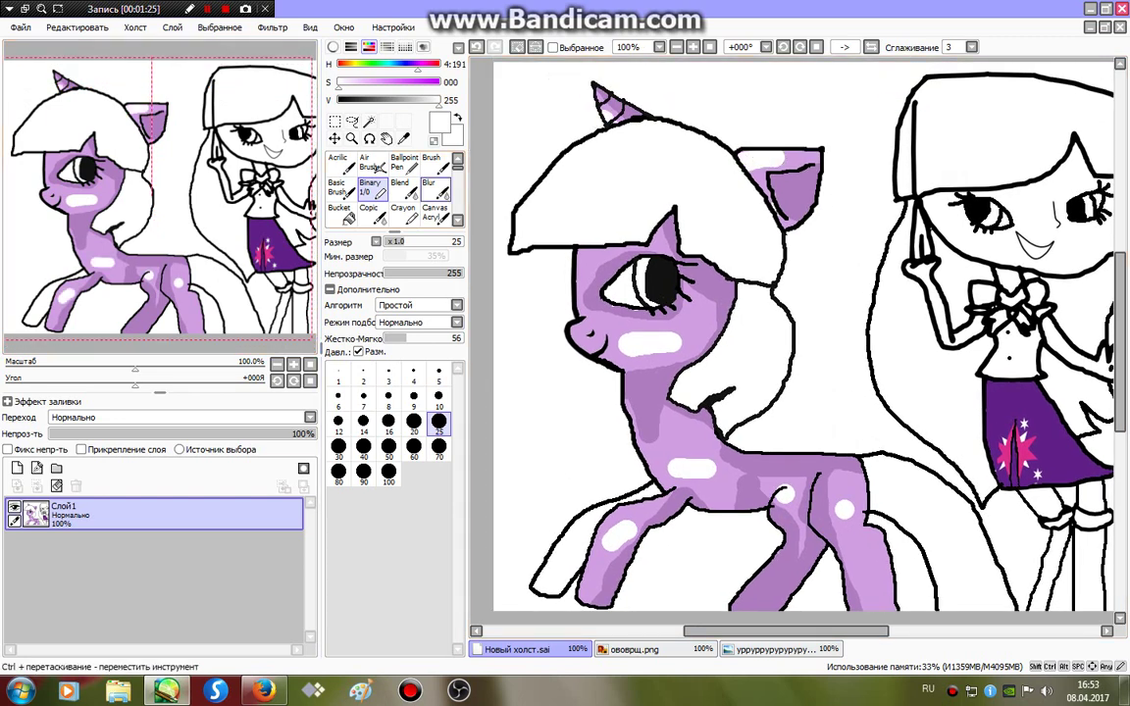
# Set the Blur brush to the simple circle shape and blend the shading on the pony's ear, face and horn.
pyautogui.click(430, 188)
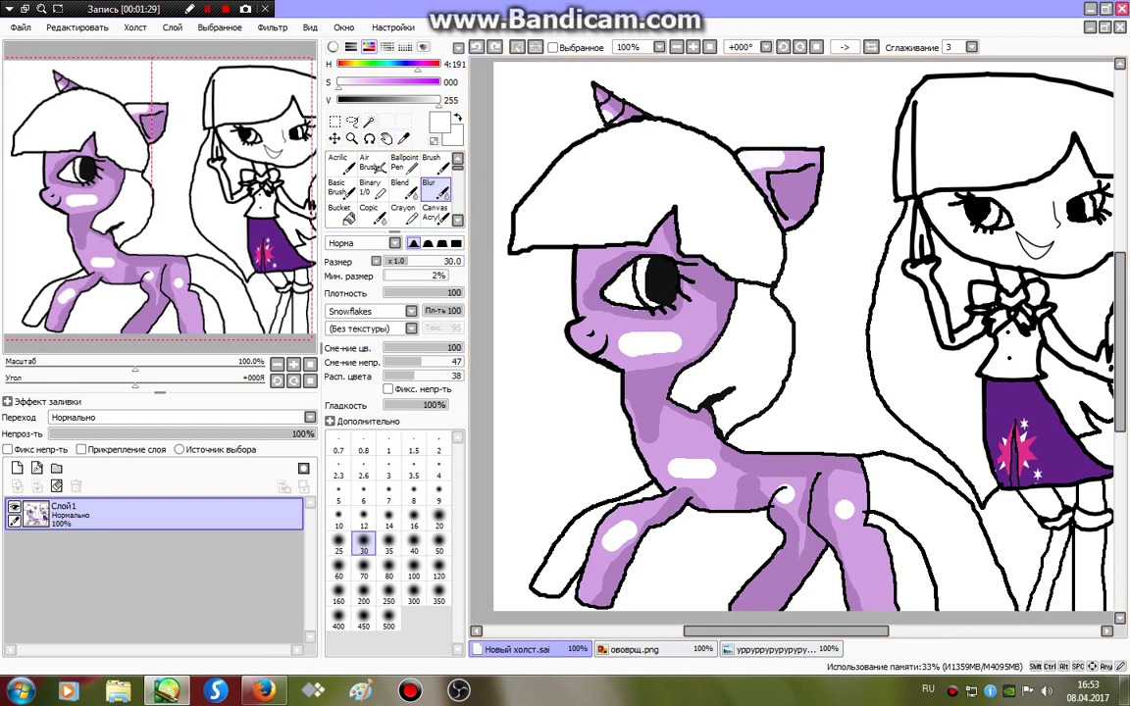
pyautogui.click(411, 311)
pyautogui.scroll(5, 334, 412)
pyautogui.click(329, 292)
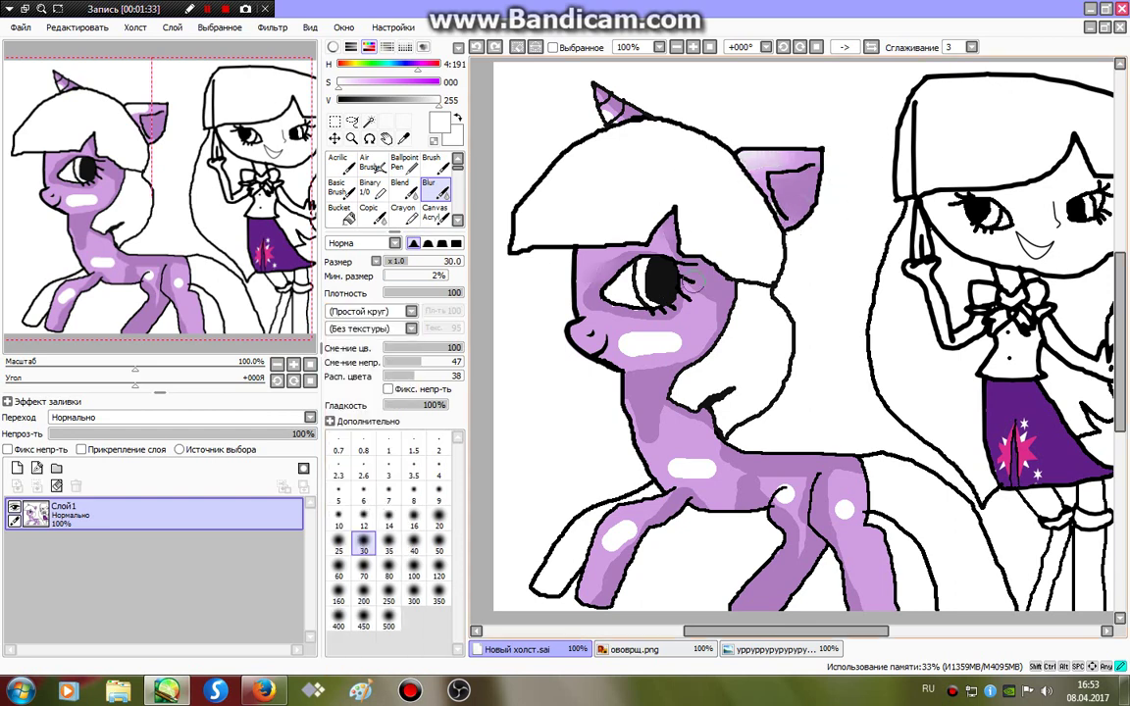
pyautogui.moveTo(554, 294)
pyautogui.mouseDown()
pyautogui.moveTo(593, 312)
pyautogui.moveTo(579, 328)
pyautogui.moveTo(667, 335)
pyautogui.moveTo(584, 314)
pyautogui.mouseUp()
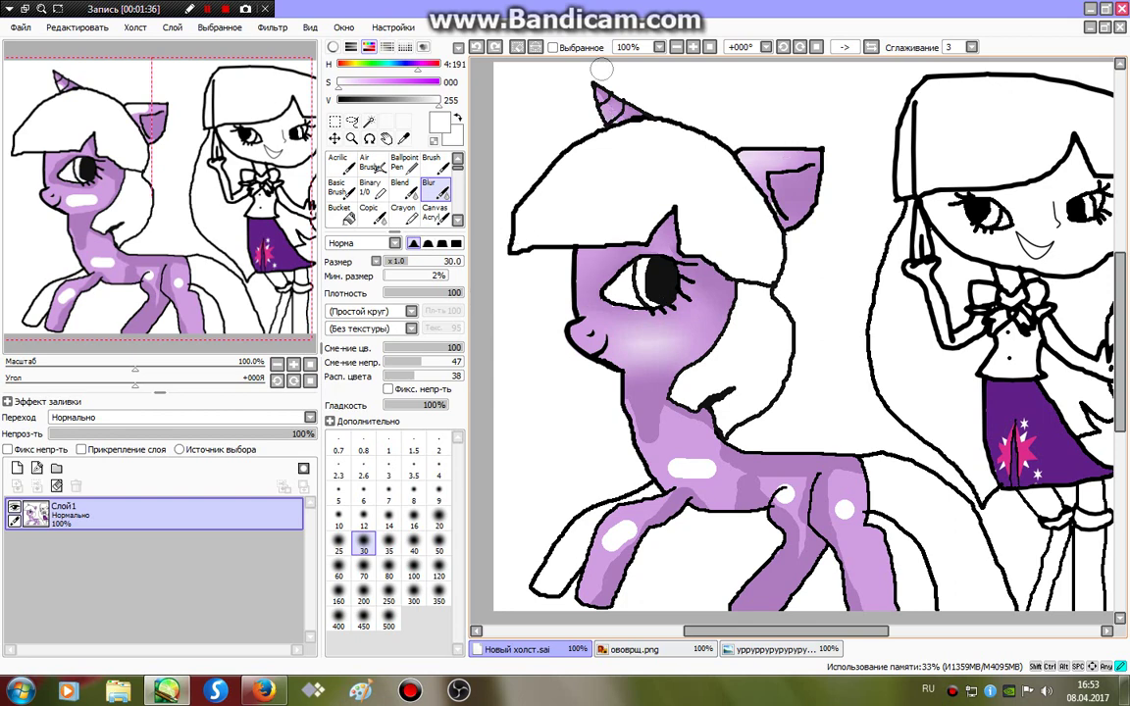
# Blend the shading and highlights on the pony's neck, body and legs with the size 30 Blur brush.
pyautogui.moveTo(622, 377)
pyautogui.mouseDown()
pyautogui.moveTo(579, 397)
pyautogui.moveTo(707, 446)
pyautogui.mouseUp()
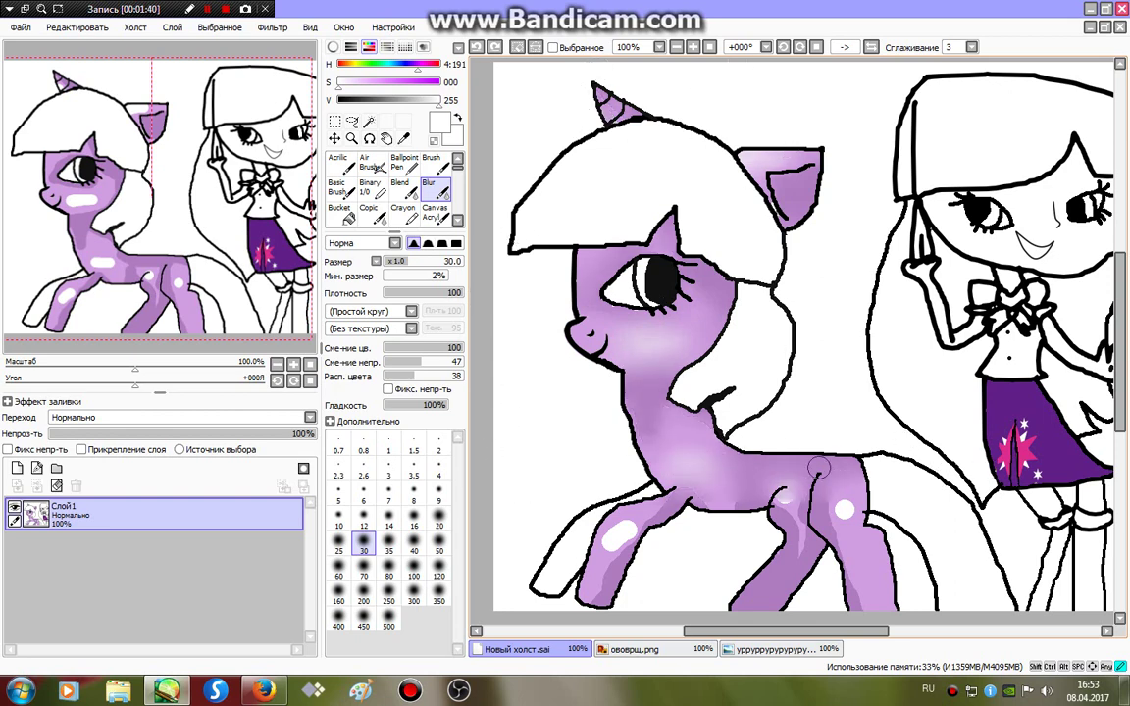
pyautogui.moveTo(596, 518)
pyautogui.mouseDown()
pyautogui.moveTo(657, 589)
pyautogui.moveTo(606, 553)
pyautogui.mouseUp()
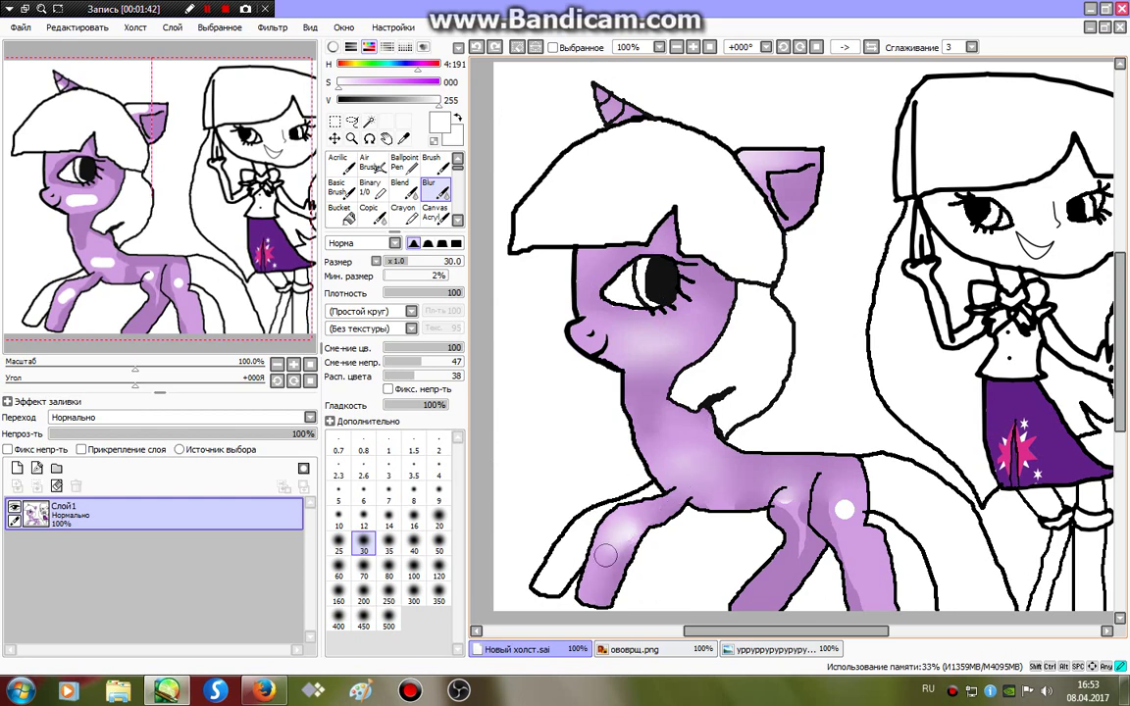
pyautogui.moveTo(770, 477)
pyautogui.mouseDown()
pyautogui.moveTo(731, 515)
pyautogui.moveTo(774, 540)
pyautogui.mouseUp()
pyautogui.moveTo(809, 381); pyautogui.dragTo(834, 472)
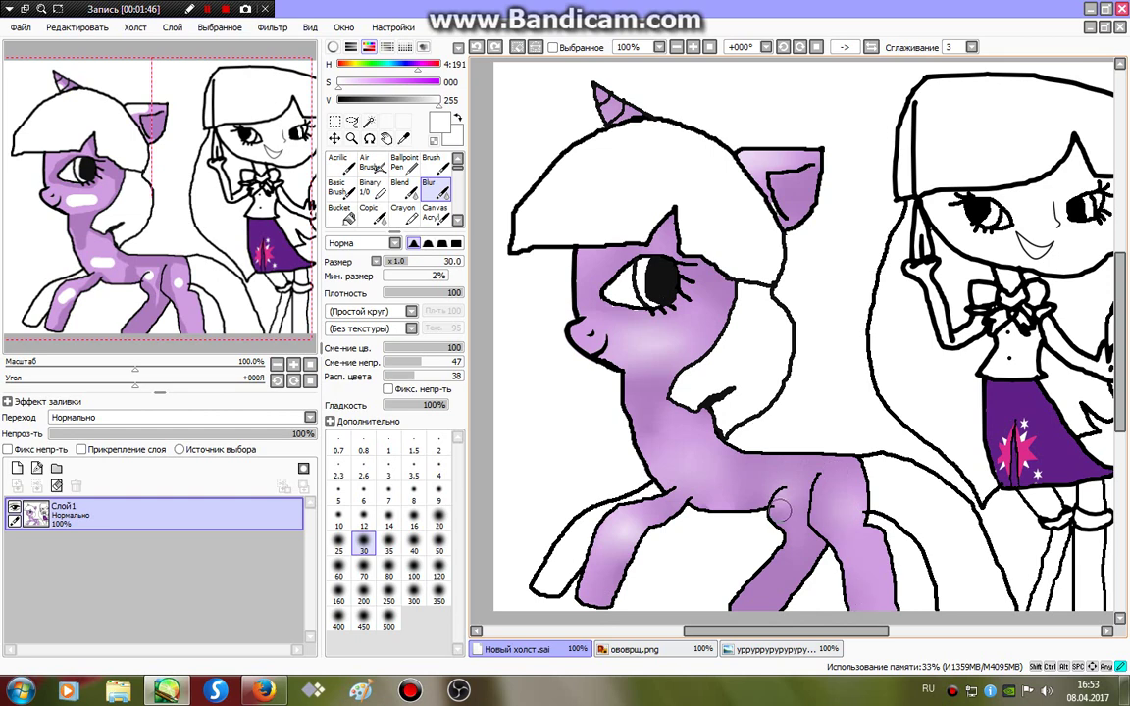
# Select the pony's fringe, lower mane and tail with the Magic Wand.
pyautogui.hotkey('ctrl', 'a')
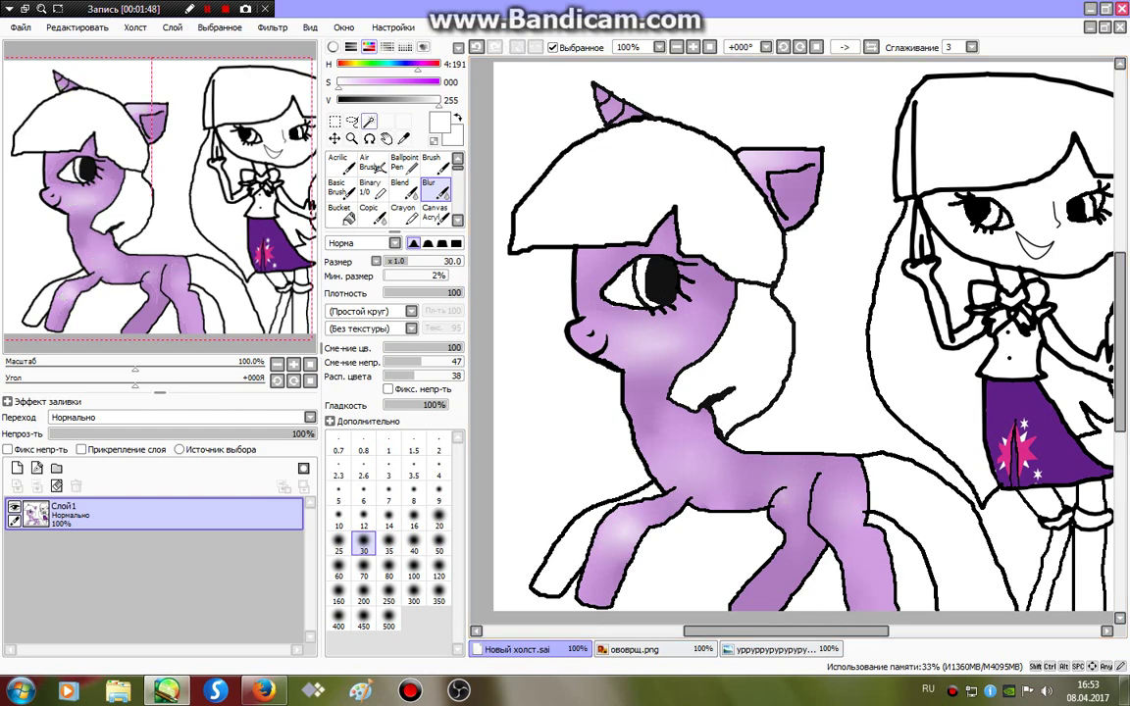
pyautogui.click(368, 120)
pyautogui.click(628, 192)
pyautogui.click(589, 191)
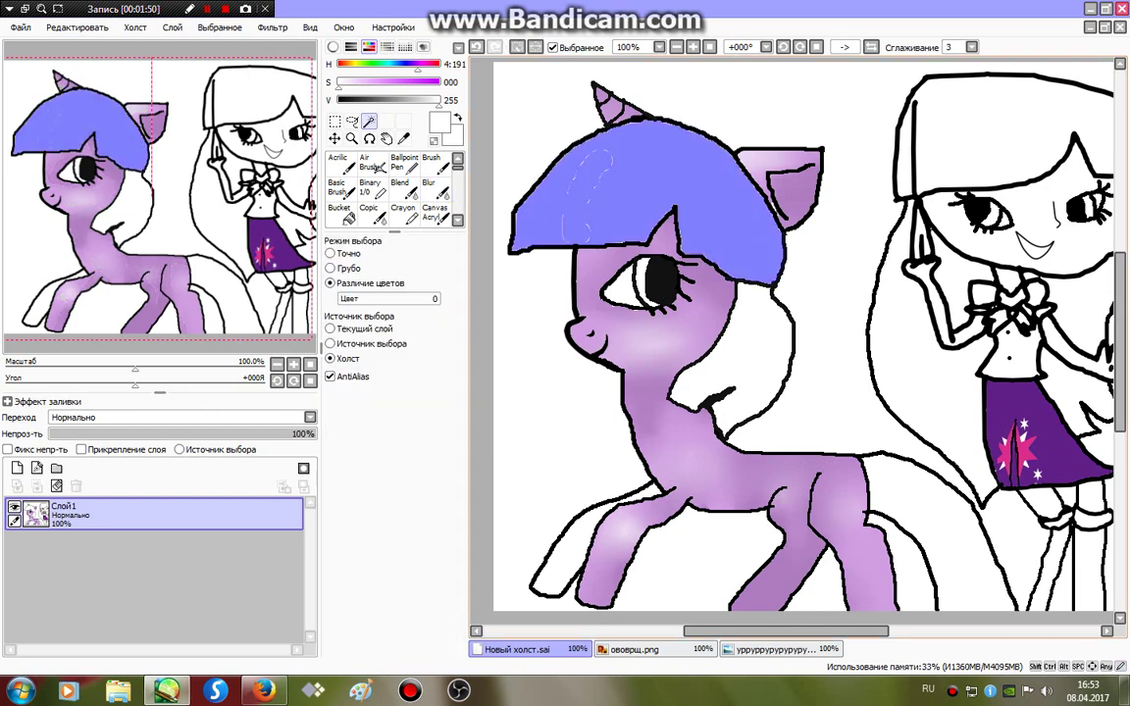
pyautogui.click(750, 324)
pyautogui.click(721, 412)
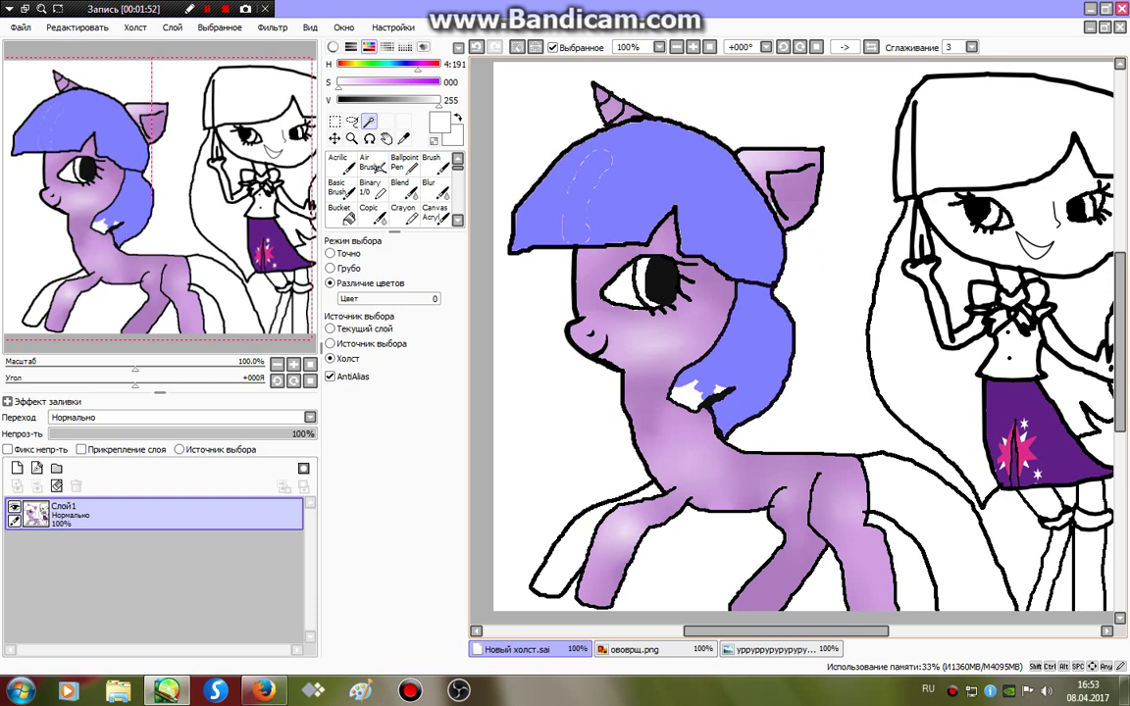
# Sample the dark blue of the reference pony's fringe and fill the selected fringe, lower mane and tail using the Binary brush.
pyautogui.click(370, 188)
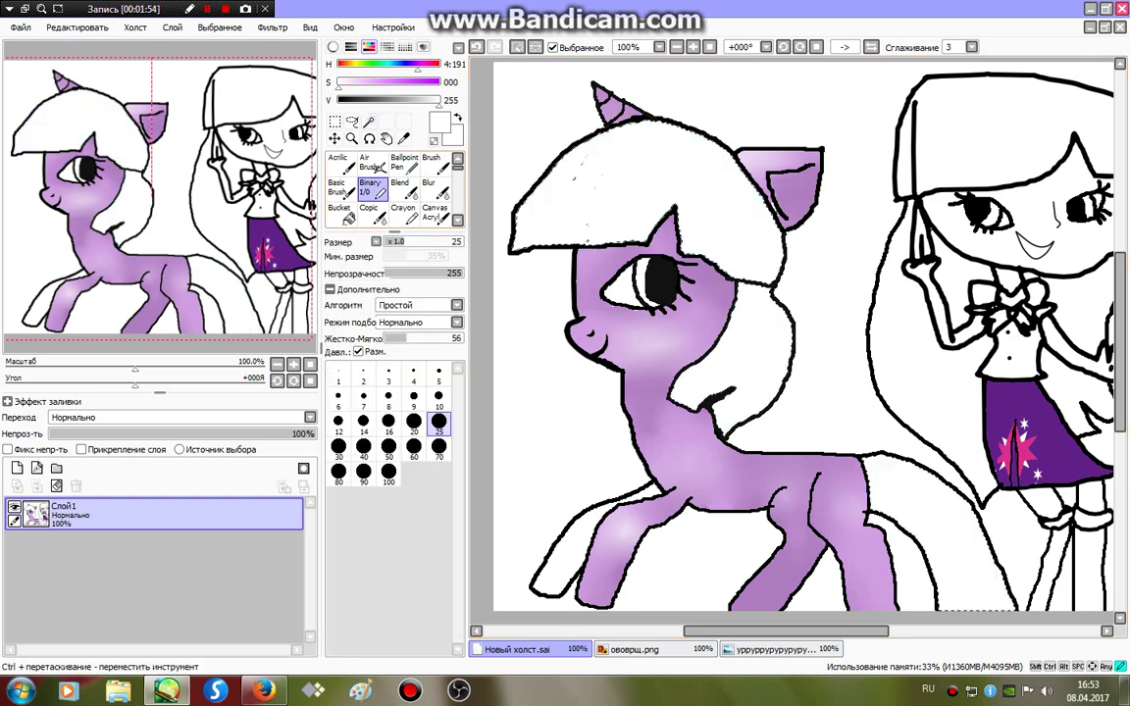
pyautogui.hotkey('ctrl', 'Tab')
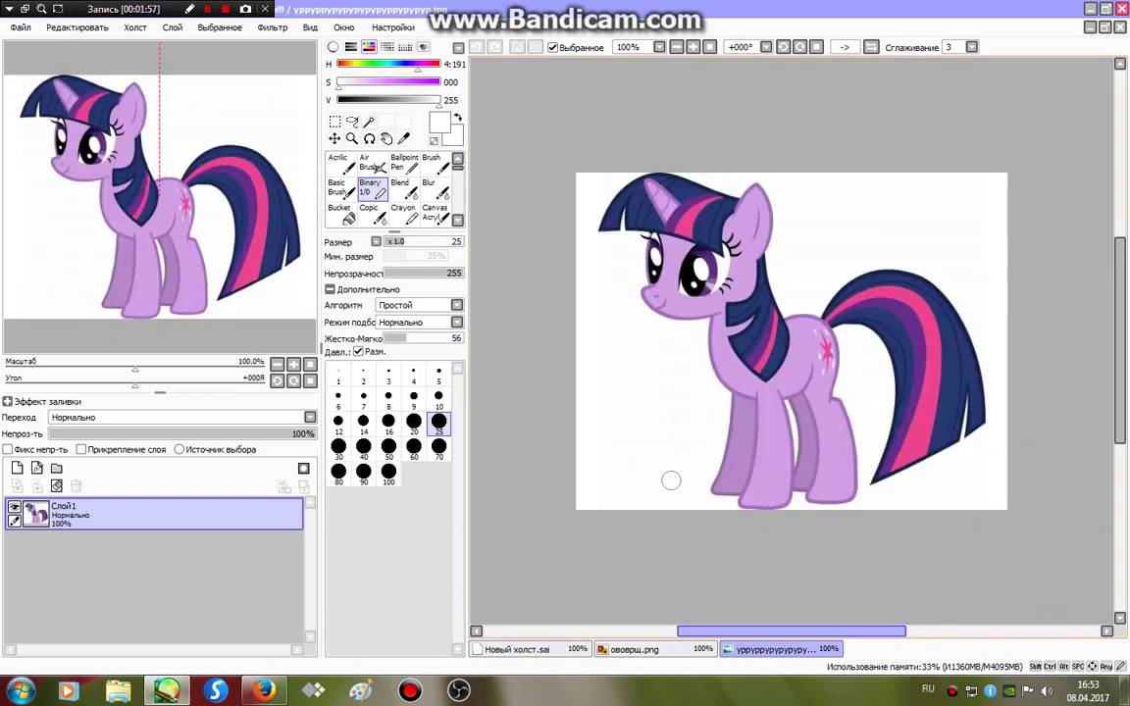
pyautogui.keyDown('alt'); pyautogui.click(635, 205); pyautogui.keyUp('alt')
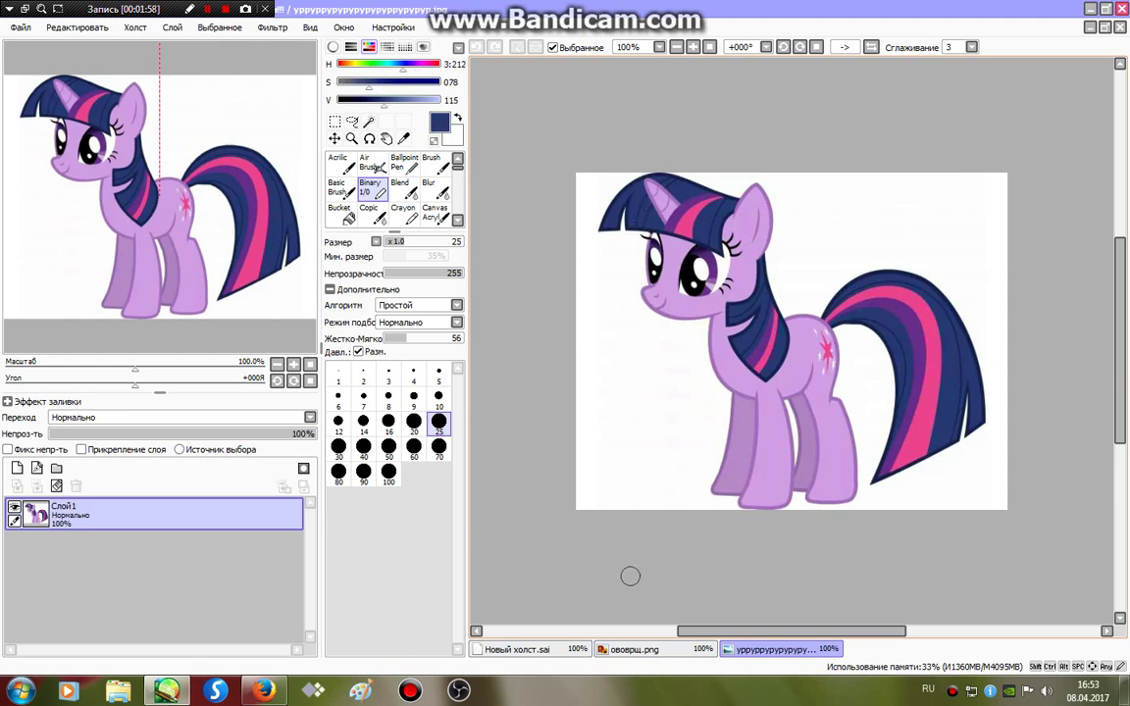
pyautogui.hotkey('ctrl', 'Tab')
pyautogui.moveTo(515, 233)
pyautogui.mouseDown()
pyautogui.moveTo(784, 181)
pyautogui.moveTo(515, 224)
pyautogui.mouseUp()
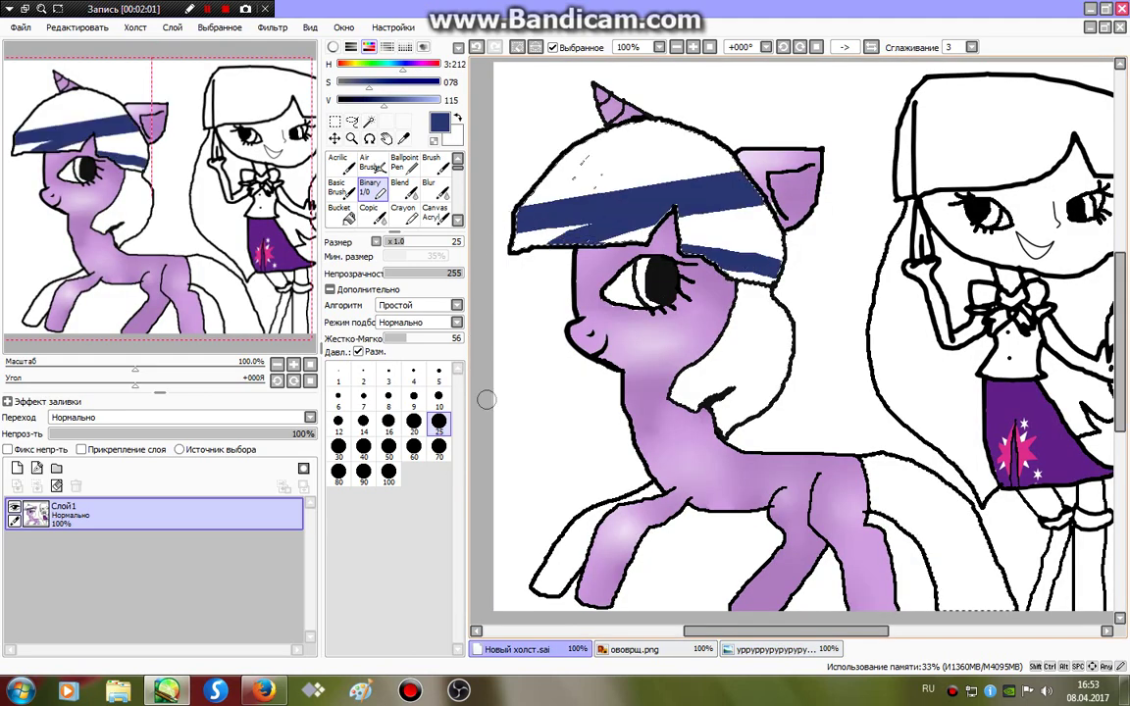
pyautogui.moveTo(726, 294)
pyautogui.mouseDown()
pyautogui.moveTo(686, 387)
pyautogui.moveTo(782, 221)
pyautogui.moveTo(790, 84)
pyautogui.mouseUp()
pyautogui.moveTo(863, 461)
pyautogui.mouseDown()
pyautogui.moveTo(981, 578)
pyautogui.moveTo(883, 471)
pyautogui.mouseUp()
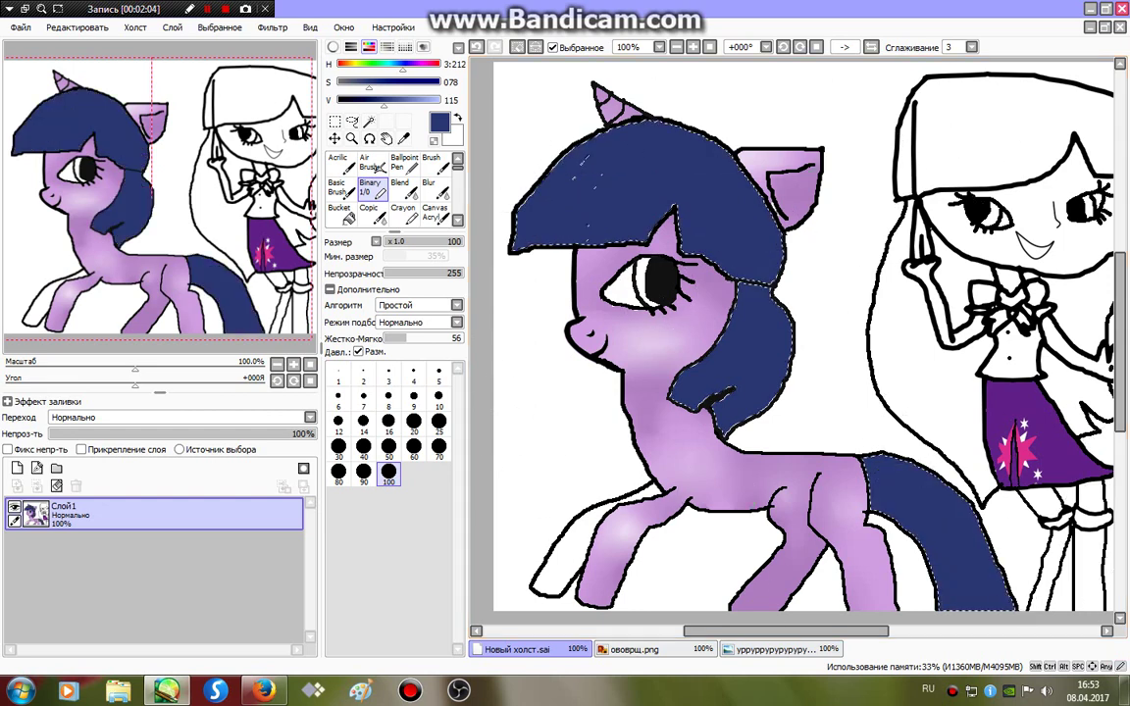
# Hide the selection outline, lower the blue's brightness to 58 and paint shadows on the fringe, lower mane and tail with the size 25 Binary brush.
pyautogui.hotkey('ctrl', 'd')
pyautogui.click(362, 100)
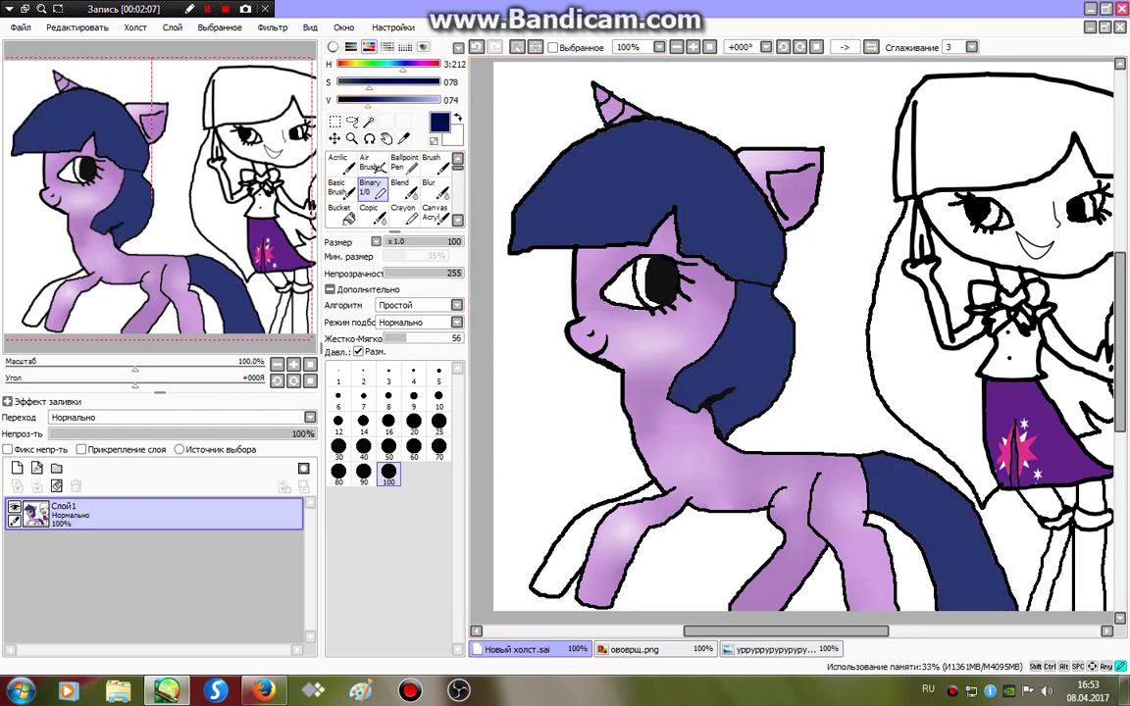
pyautogui.click(438, 422)
pyautogui.moveTo(617, 105)
pyautogui.mouseDown()
pyautogui.moveTo(554, 157)
pyautogui.moveTo(588, 138)
pyautogui.moveTo(499, 151)
pyautogui.moveTo(627, 123)
pyautogui.moveTo(588, 137)
pyautogui.mouseUp()
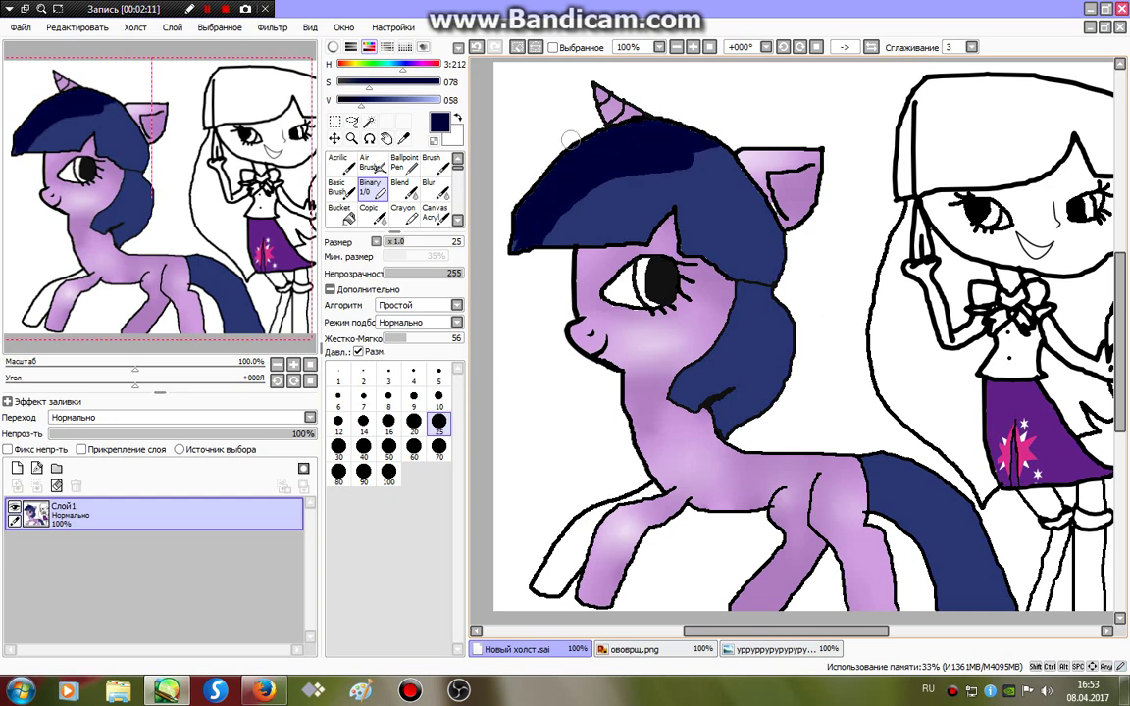
pyautogui.moveTo(692, 115)
pyautogui.mouseDown()
pyautogui.moveTo(772, 241)
pyautogui.moveTo(757, 193)
pyautogui.moveTo(788, 302)
pyautogui.moveTo(675, 136)
pyautogui.moveTo(785, 330)
pyautogui.moveTo(760, 262)
pyautogui.moveTo(732, 203)
pyautogui.moveTo(786, 421)
pyautogui.mouseUp()
pyautogui.moveTo(686, 353)
pyautogui.mouseDown()
pyautogui.moveTo(667, 392)
pyautogui.moveTo(652, 339)
pyautogui.moveTo(637, 363)
pyautogui.mouseUp()
pyautogui.moveTo(859, 527)
pyautogui.mouseDown()
pyautogui.moveTo(922, 549)
pyautogui.moveTo(991, 618)
pyautogui.mouseUp()
# Set the colour to white and paint small highlights on the pony's fringe, lower mane and tail.
pyautogui.moveTo(363, 82)
pyautogui.mouseDown()
pyautogui.moveTo(350, 82)
pyautogui.moveTo(439, 99)
pyautogui.moveTo(337, 82)
pyautogui.mouseUp()
pyautogui.moveTo(623, 201); pyautogui.dragTo(655, 204)
pyautogui.moveTo(731, 335); pyautogui.dragTo(748, 335)
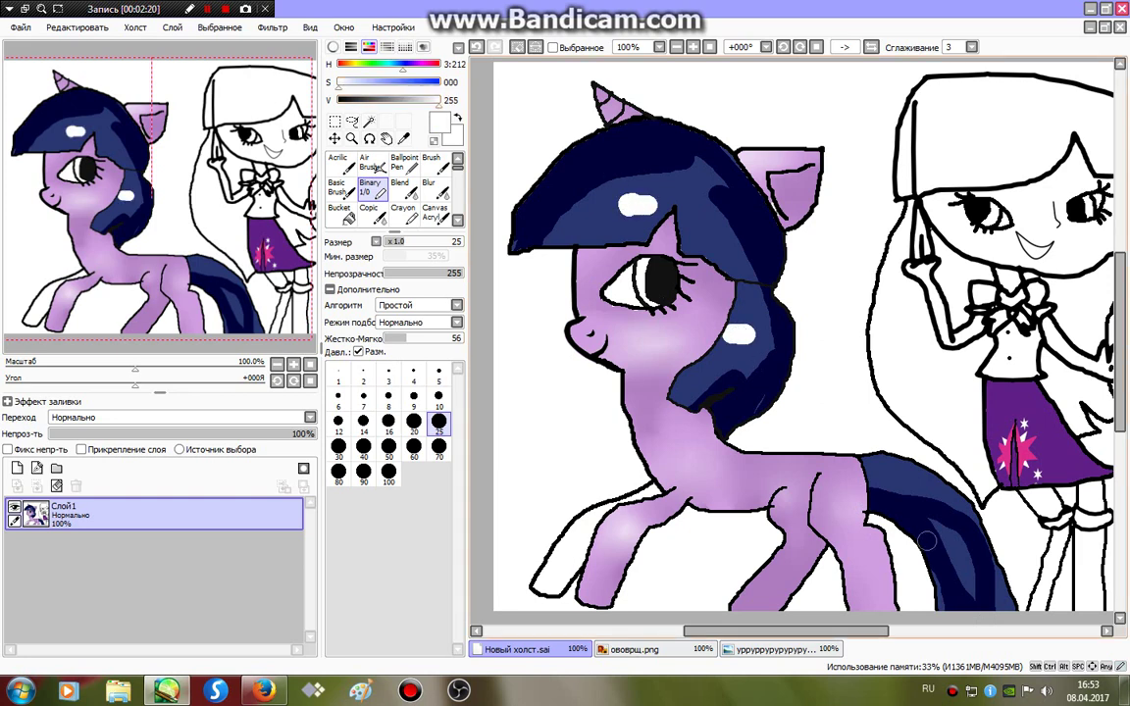
pyautogui.moveTo(914, 470); pyautogui.dragTo(930, 479)
pyautogui.moveTo(962, 556); pyautogui.dragTo(969, 565)
# Blend the shadows and highlights on the fringe, lower mane and tail with the size 30 Blur brush.
pyautogui.click(431, 188)
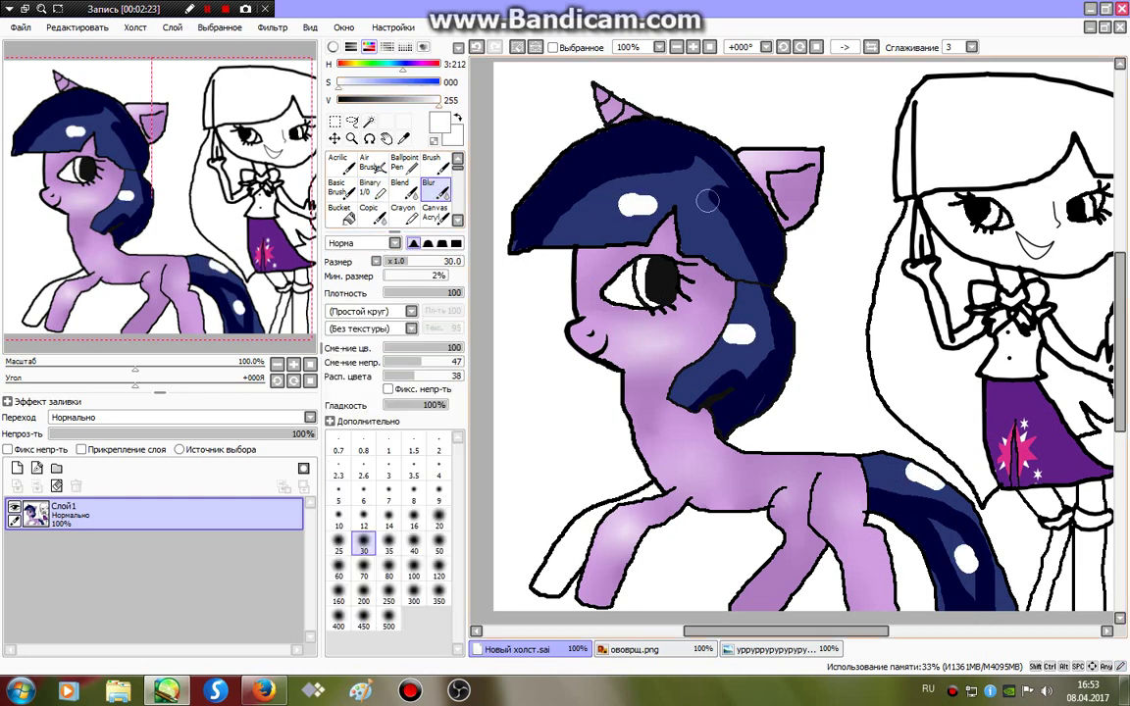
pyautogui.moveTo(632, 197)
pyautogui.mouseDown()
pyautogui.moveTo(589, 171)
pyautogui.moveTo(660, 189)
pyautogui.moveTo(574, 187)
pyautogui.moveTo(578, 177)
pyautogui.mouseUp()
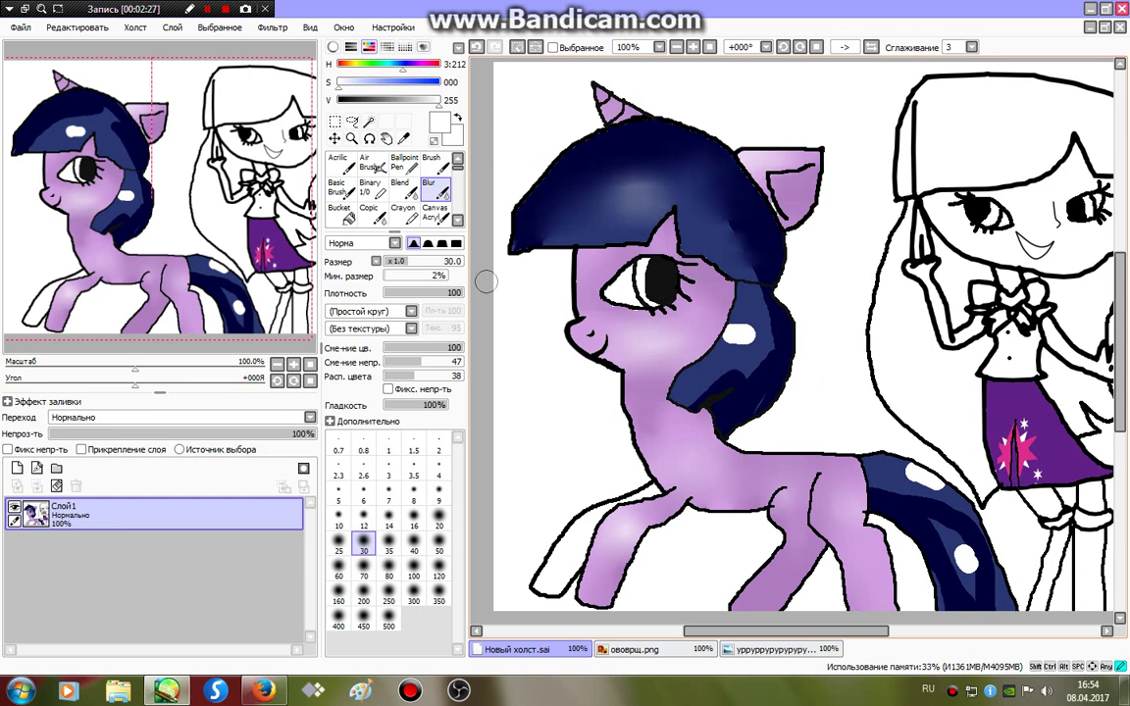
pyautogui.moveTo(731, 329); pyautogui.dragTo(753, 339)
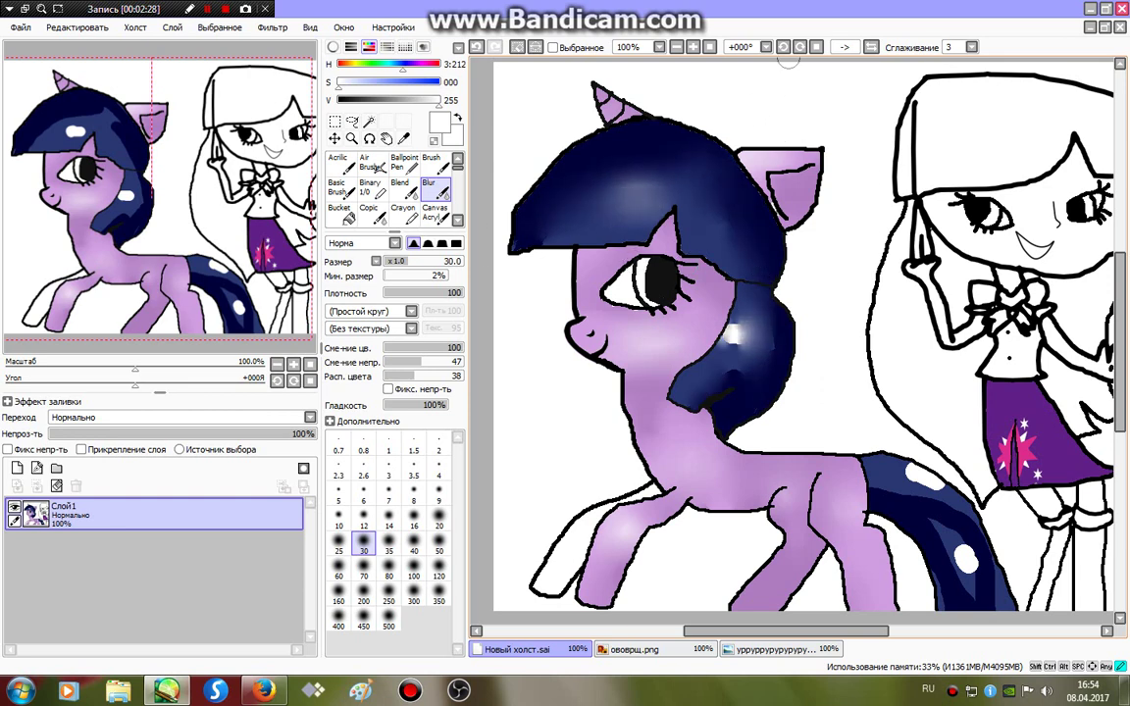
pyautogui.moveTo(677, 295)
pyautogui.mouseDown()
pyautogui.moveTo(672, 109)
pyautogui.moveTo(648, 294)
pyautogui.mouseUp()
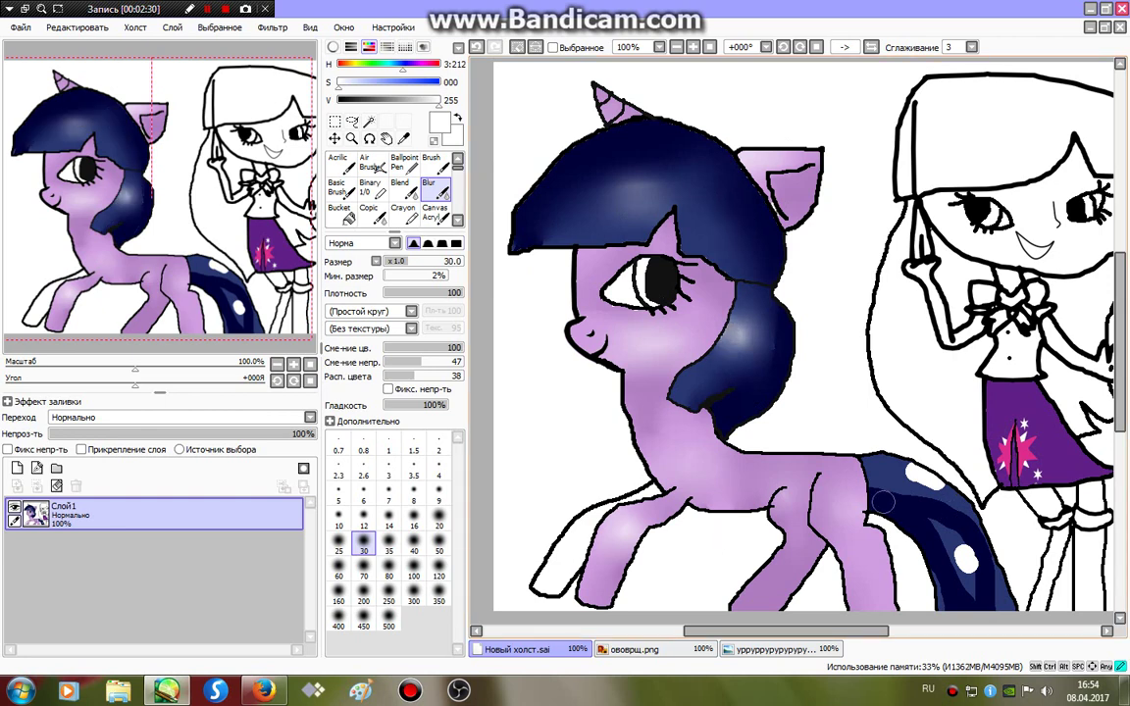
pyautogui.moveTo(883, 501)
pyautogui.mouseDown()
pyautogui.moveTo(917, 486)
pyautogui.moveTo(968, 579)
pyautogui.moveTo(848, 518)
pyautogui.mouseUp()
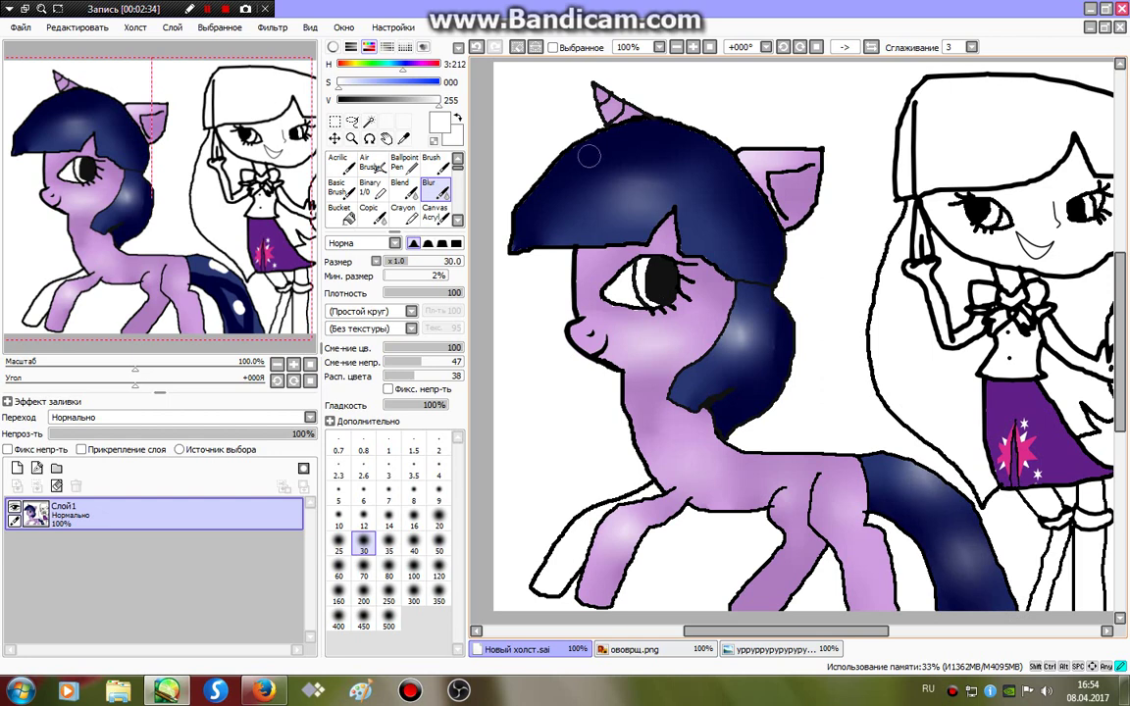
pyautogui.moveTo(589, 156)
pyautogui.mouseDown()
pyautogui.moveTo(600, 170)
pyautogui.moveTo(619, 113)
pyautogui.mouseUp()
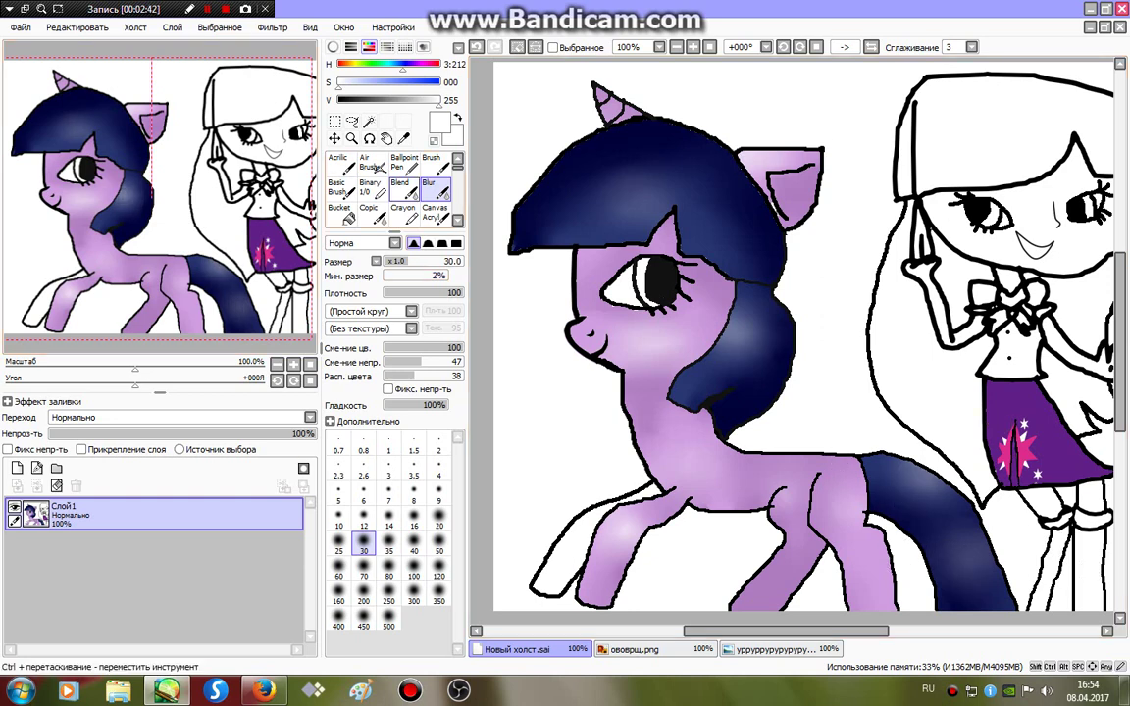
# Sample the pink from the reference pony's hair and paint pink stripes on the fringe, lower mane and tail with the Binary brush.
pyautogui.press('v')
pyautogui.hotkey('ctrl', 'Tab')
pyautogui.keyDown('alt'); pyautogui.click(640, 200); pyautogui.keyUp('alt')
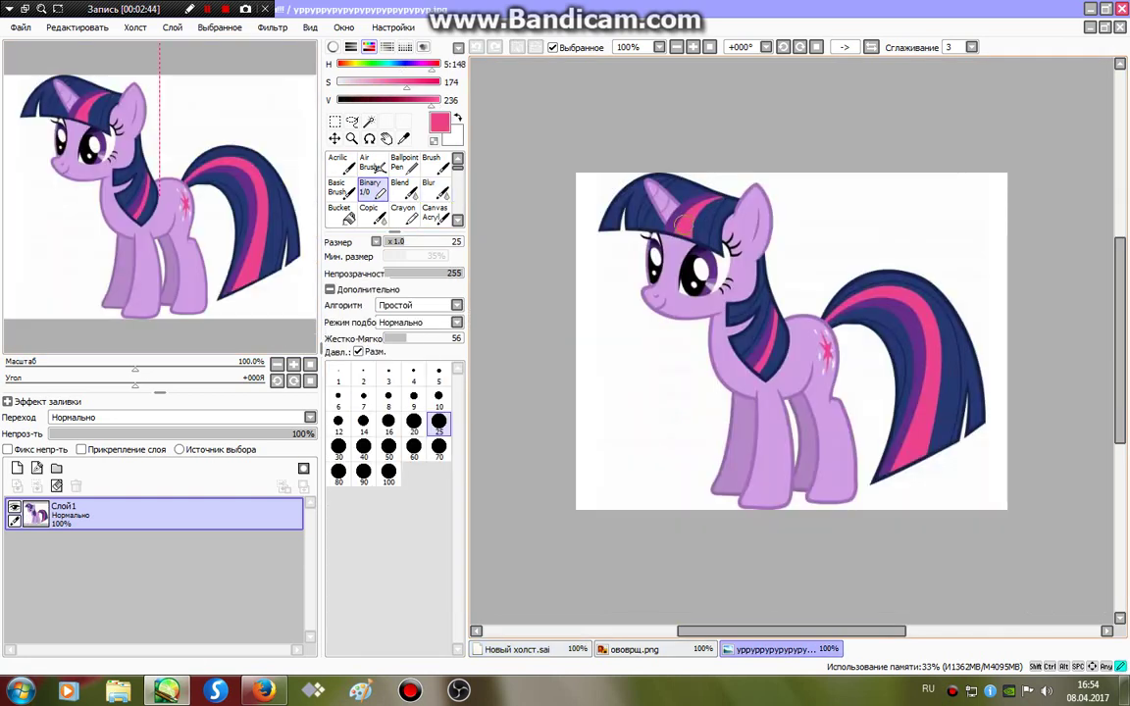
pyautogui.hotkey('ctrl', 'Tab')
pyautogui.moveTo(628, 120); pyautogui.dragTo(567, 241)
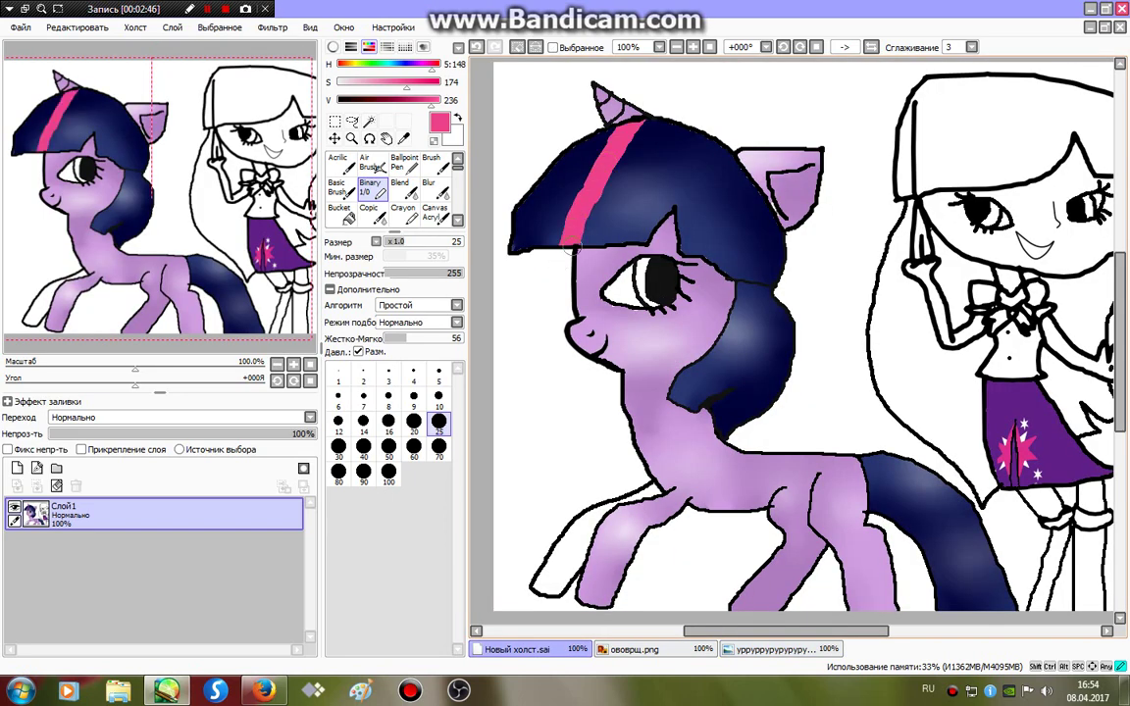
pyautogui.moveTo(637, 121); pyautogui.dragTo(569, 239)
pyautogui.moveTo(789, 316); pyautogui.dragTo(698, 405)
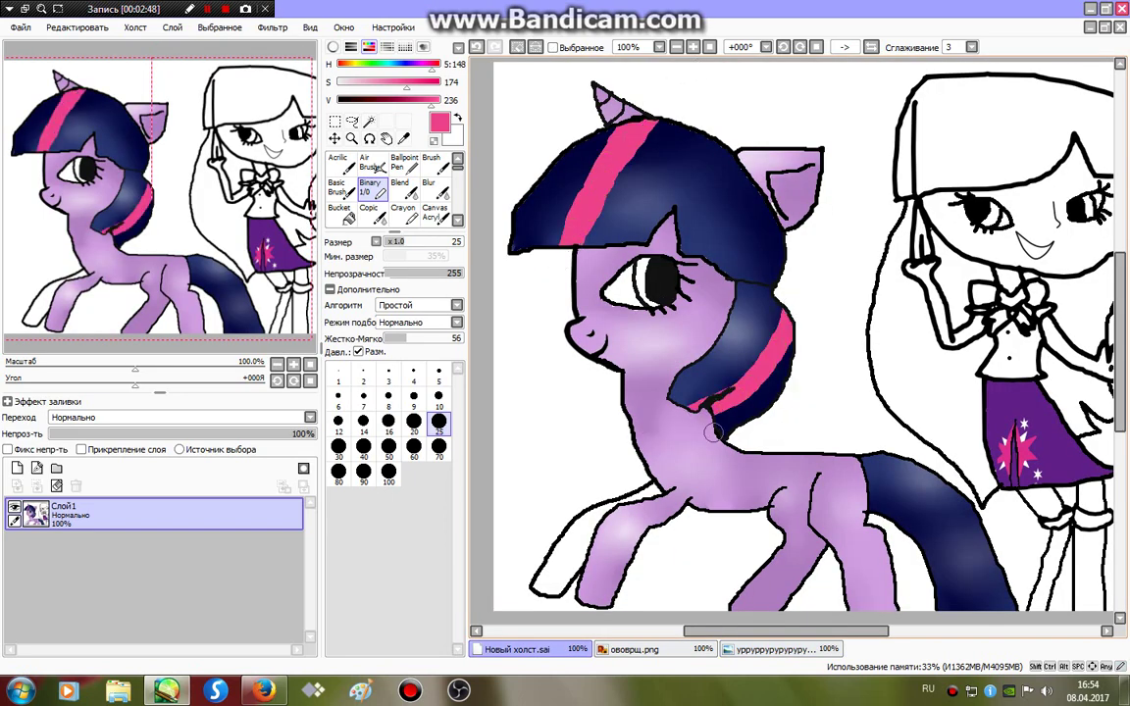
# Sample the dark purple from the reference pony's tail and paint purple stripes beside the pink ones on the fringe, lower mane and tail.
pyautogui.hotkey('ctrl', 'Tab')
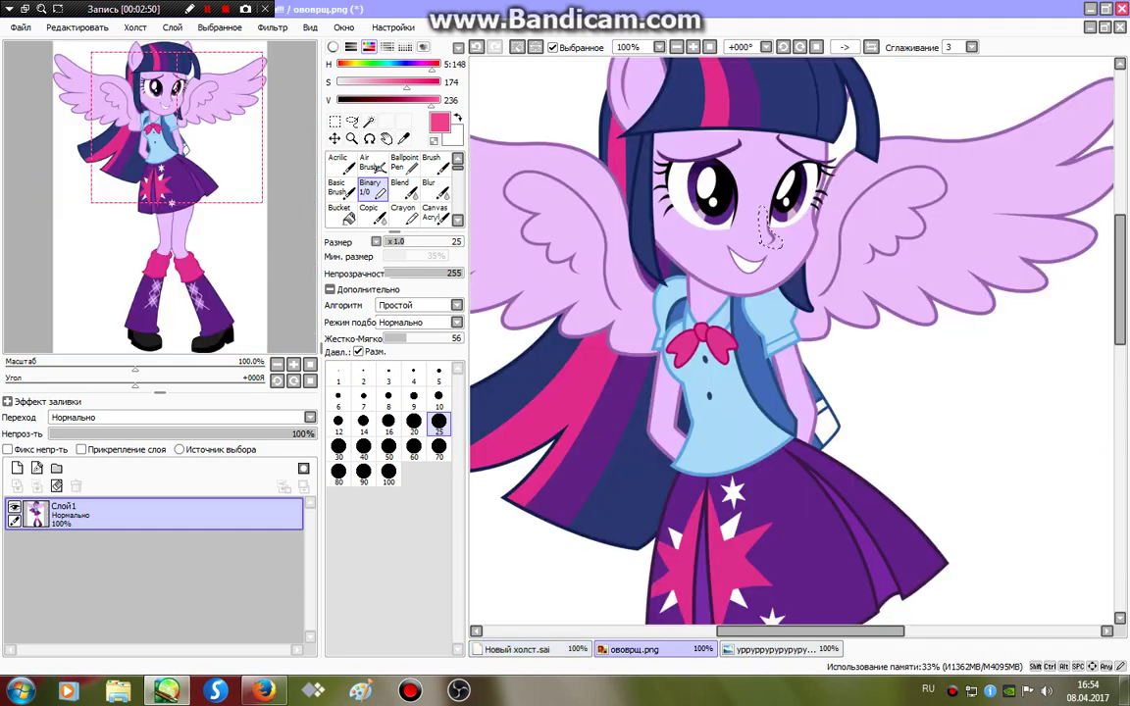
pyautogui.hotkey('ctrl', 'Tab')
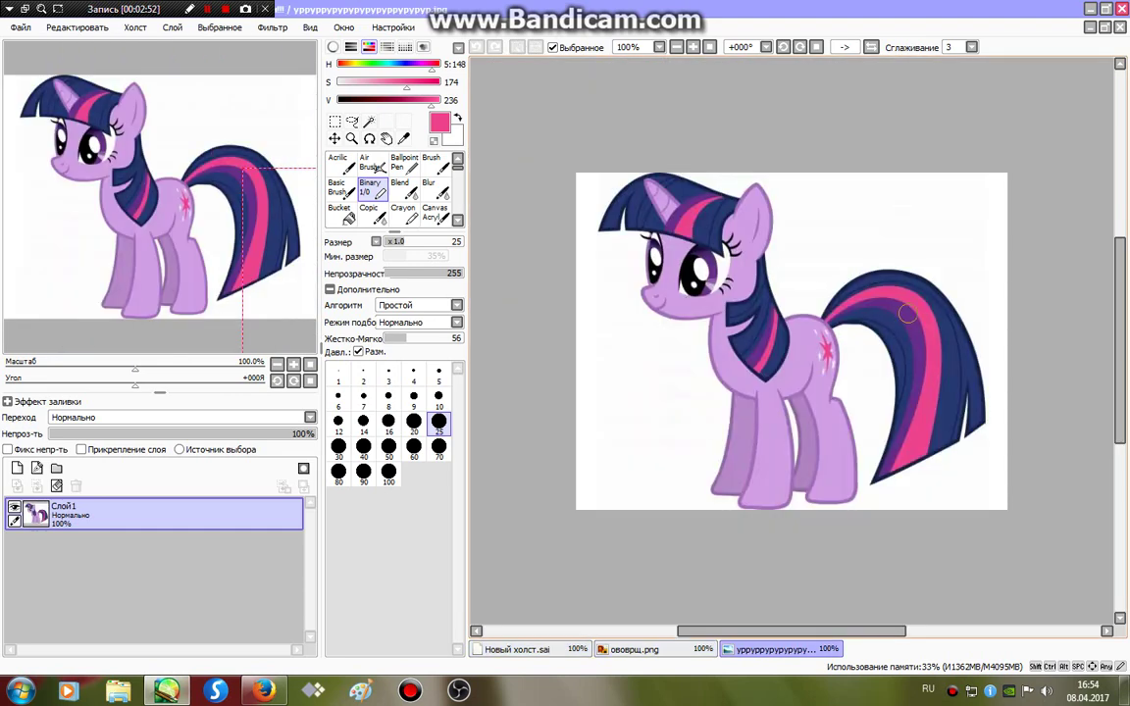
pyautogui.hotkey('ctrl', 'Tab')
pyautogui.moveTo(618, 98); pyautogui.dragTo(549, 221)
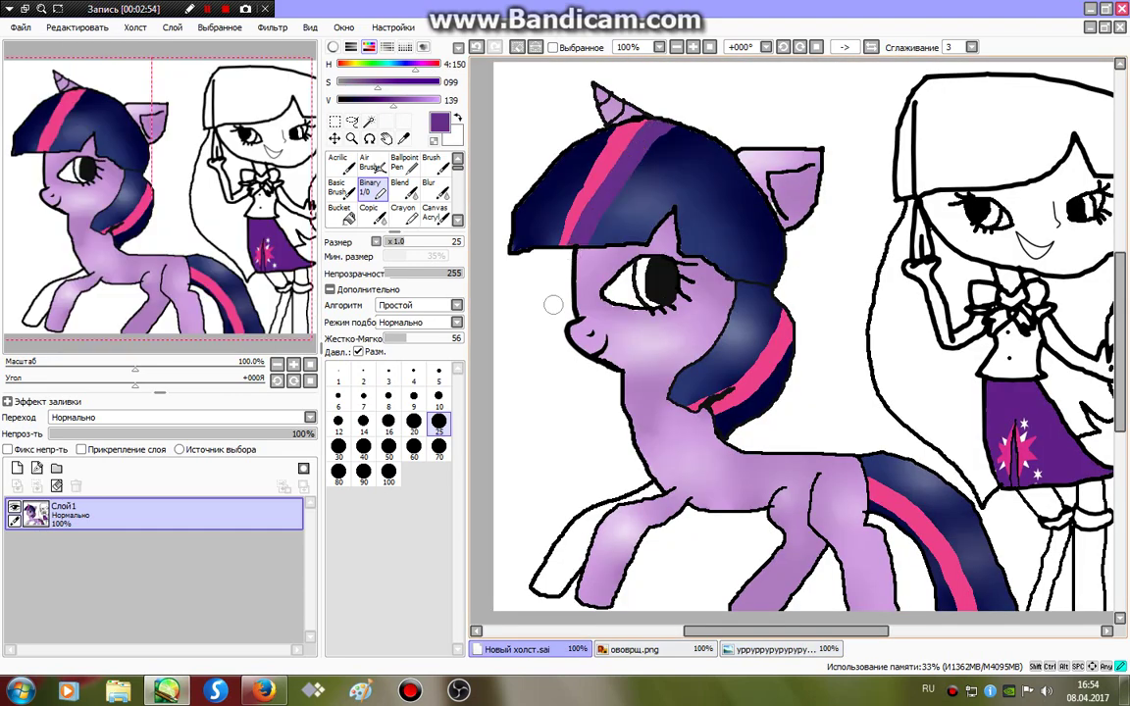
pyautogui.moveTo(613, 113); pyautogui.dragTo(544, 210)
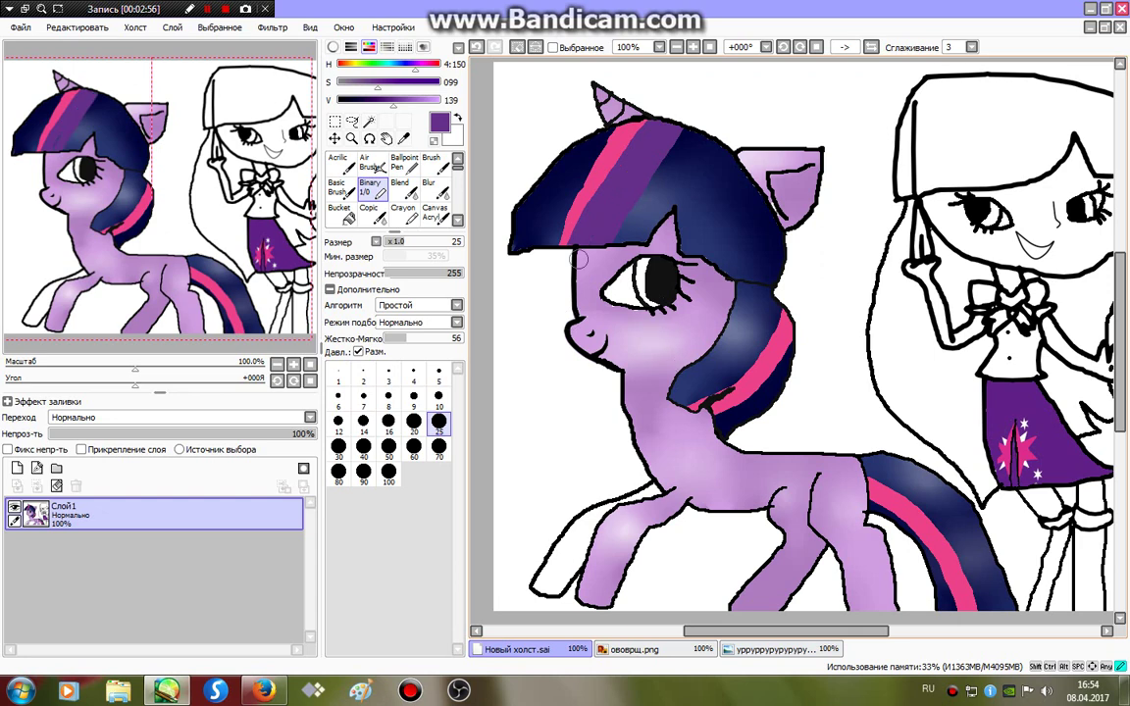
pyautogui.moveTo(770, 326)
pyautogui.mouseDown()
pyautogui.moveTo(759, 384)
pyautogui.moveTo(691, 404)
pyautogui.mouseUp()
pyautogui.moveTo(858, 466)
pyautogui.mouseDown()
pyautogui.moveTo(902, 530)
pyautogui.moveTo(878, 503)
pyautogui.mouseUp()
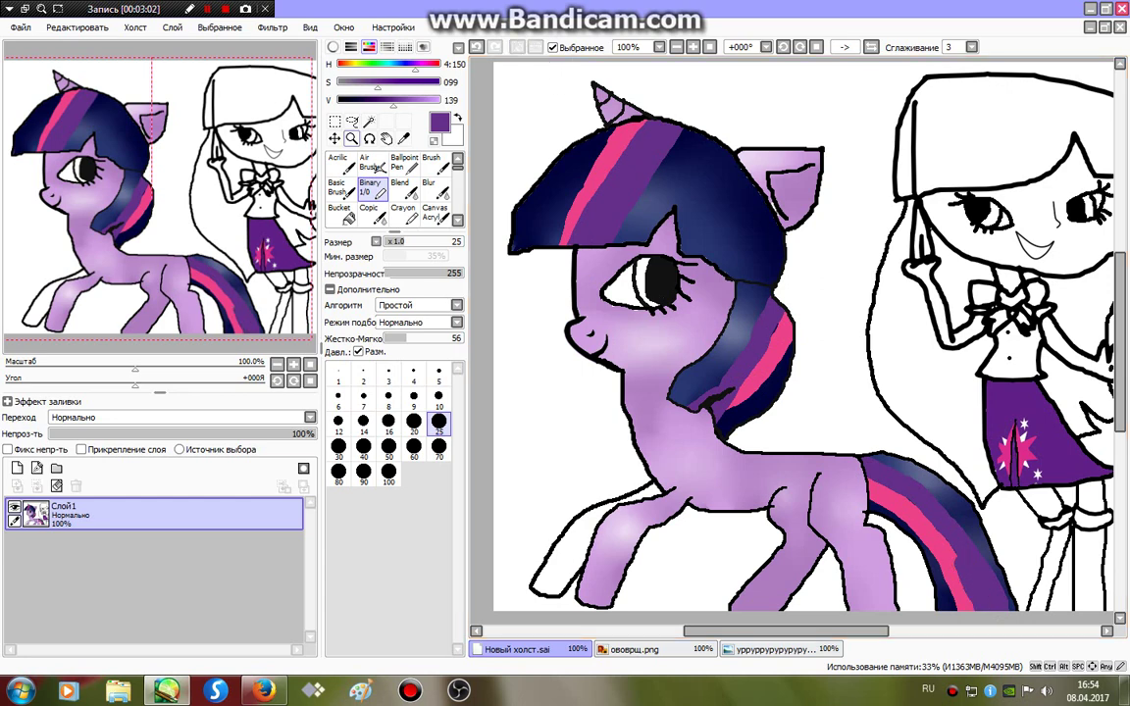
# Select the pony's uncoloured front leg with the Magic Wand and fill it with the darker lilac sampled from the reference pony.
pyautogui.click(369, 120)
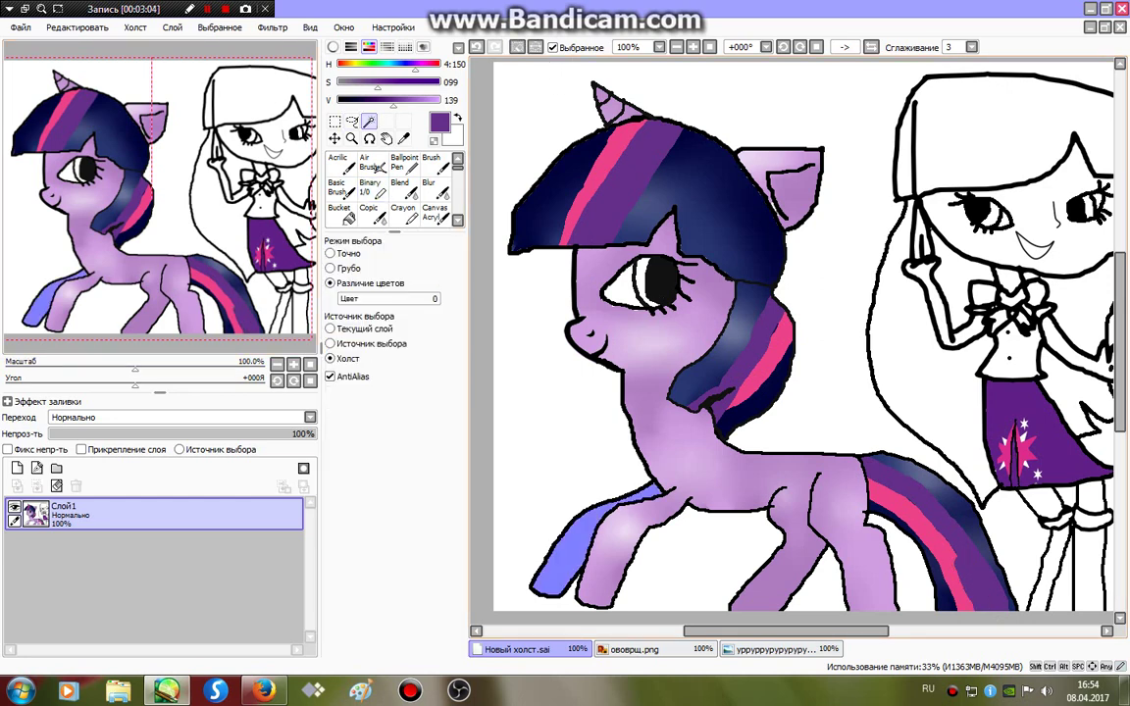
pyautogui.click(370, 187)
pyautogui.click(775, 650)
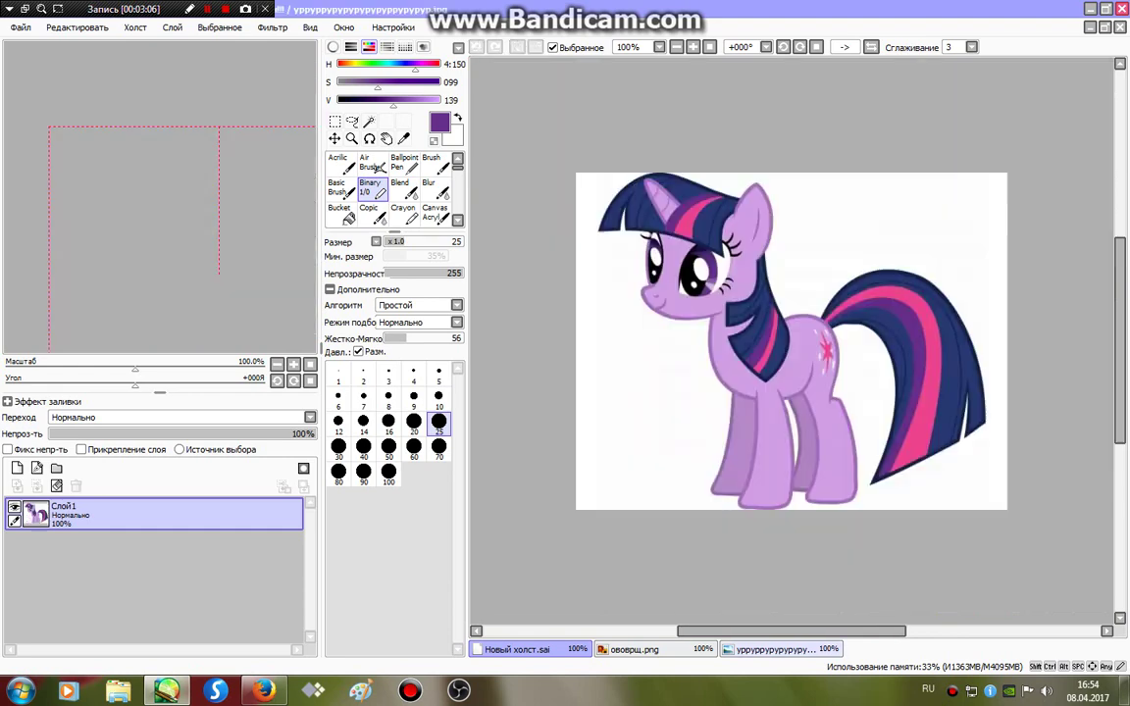
pyautogui.click(633, 649)
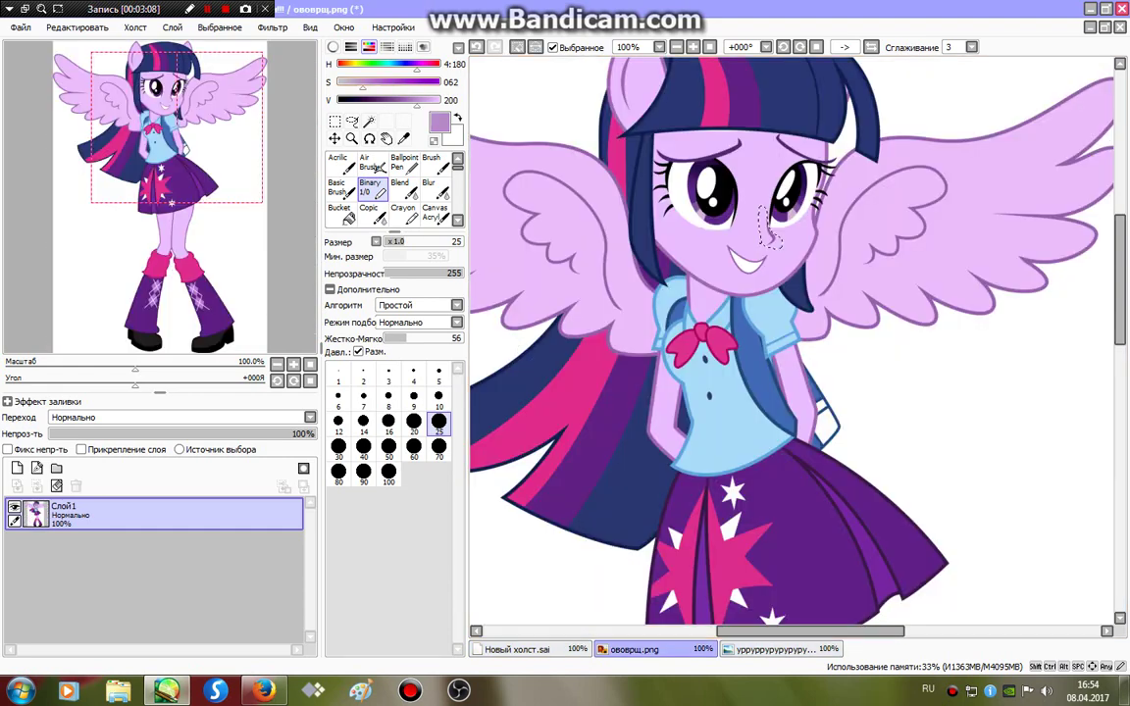
pyautogui.click(517, 649)
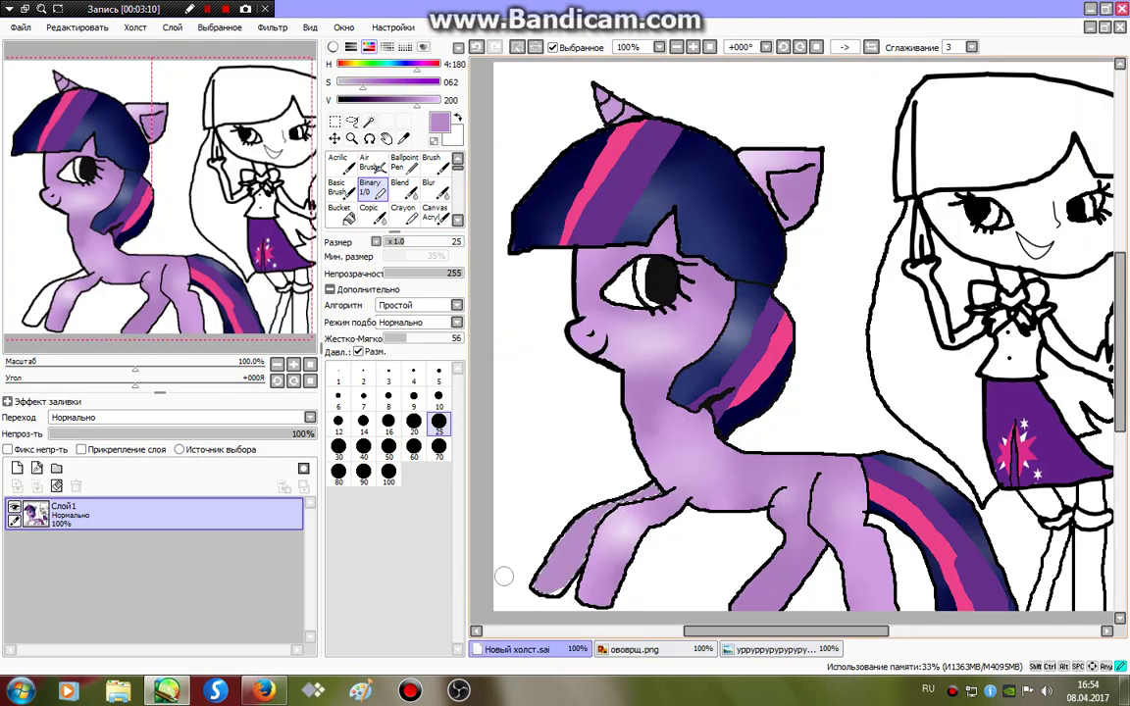
pyautogui.moveTo(579, 557); pyautogui.dragTo(525, 530)
# Shade the newly filled front leg with the lilac darkened to brightness 160 and a white highlight, blended with the size 30 Blur brush.
pyautogui.click(402, 99)
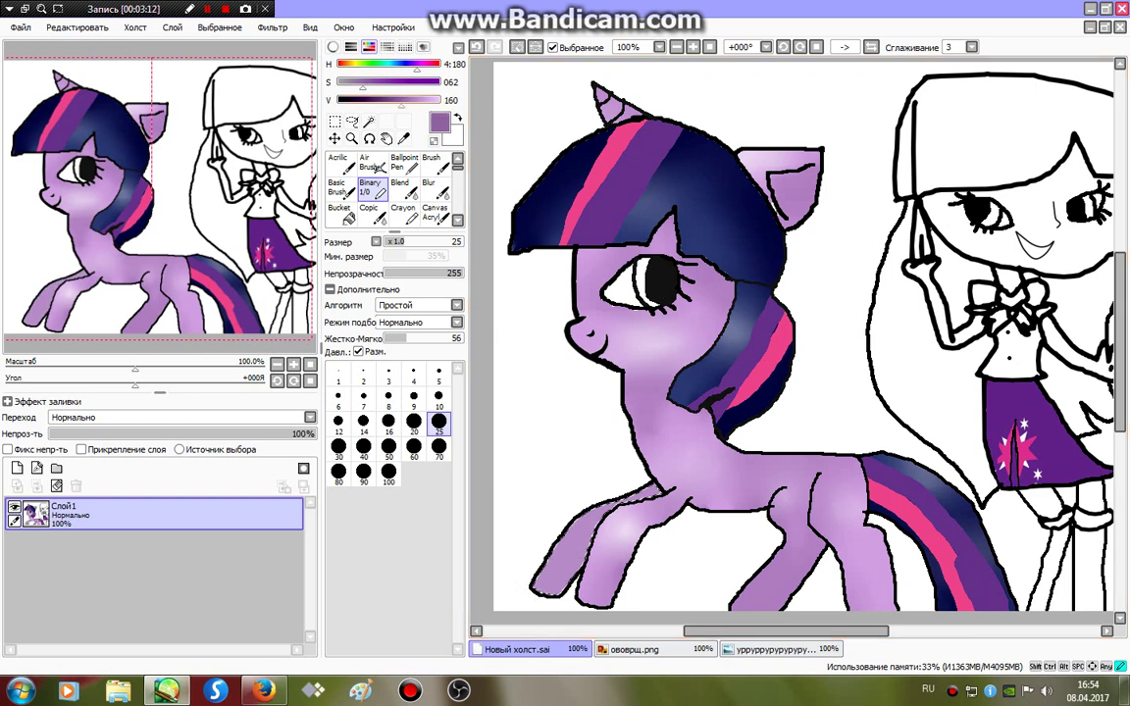
pyautogui.moveTo(588, 510); pyautogui.dragTo(560, 612)
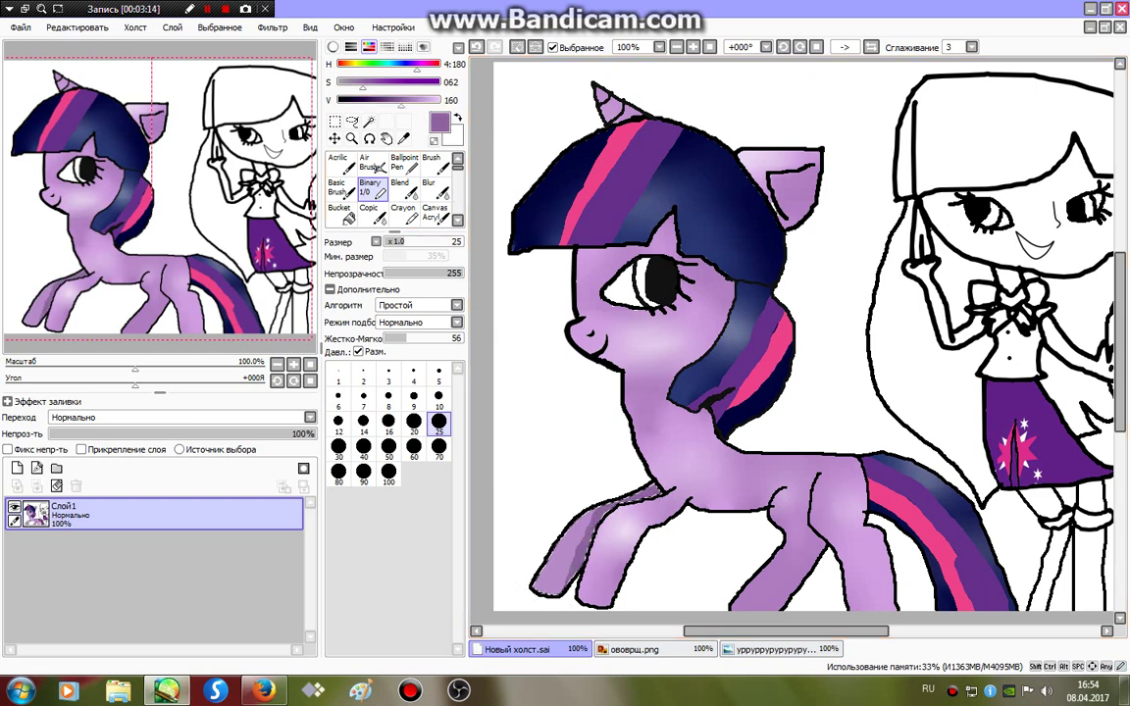
pyautogui.keyDown('alt'); pyautogui.click(495, 500); pyautogui.keyUp('alt')
pyautogui.moveTo(567, 550)
pyautogui.mouseDown()
pyautogui.moveTo(548, 571)
pyautogui.moveTo(554, 544)
pyautogui.mouseUp()
pyautogui.click(428, 186)
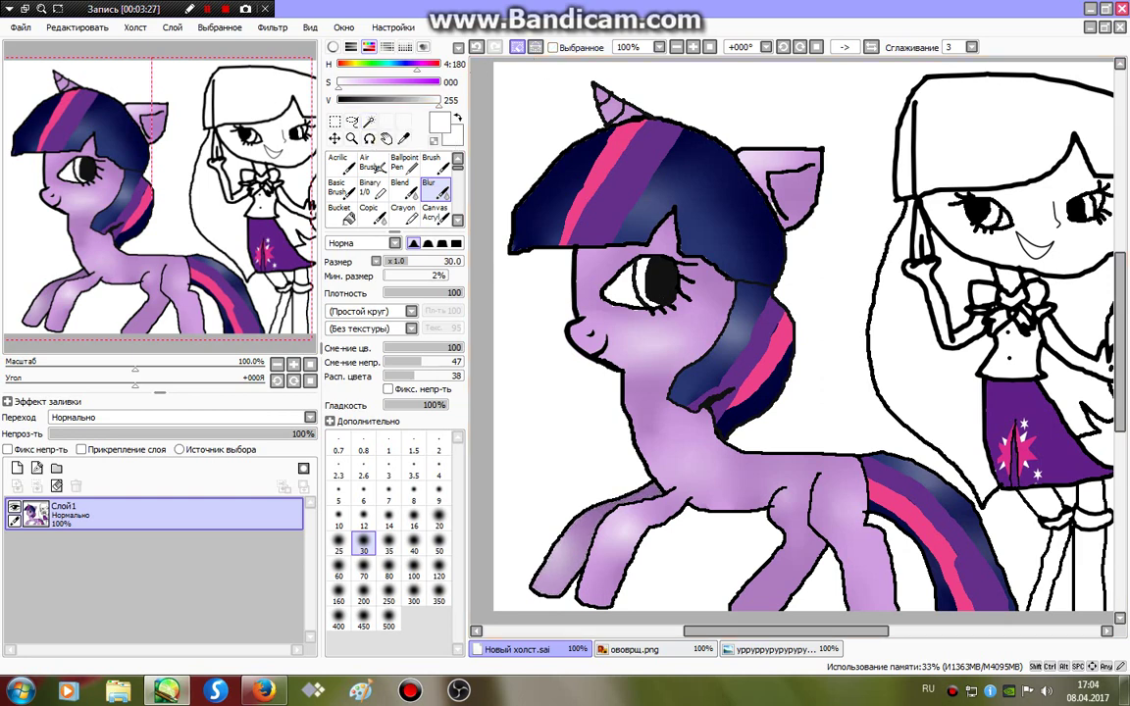
pyautogui.click(552, 47)
# Select the pony's iris with the Magic Wand and fill it with the purple sampled from the reference pony's eye.
pyautogui.click(369, 121)
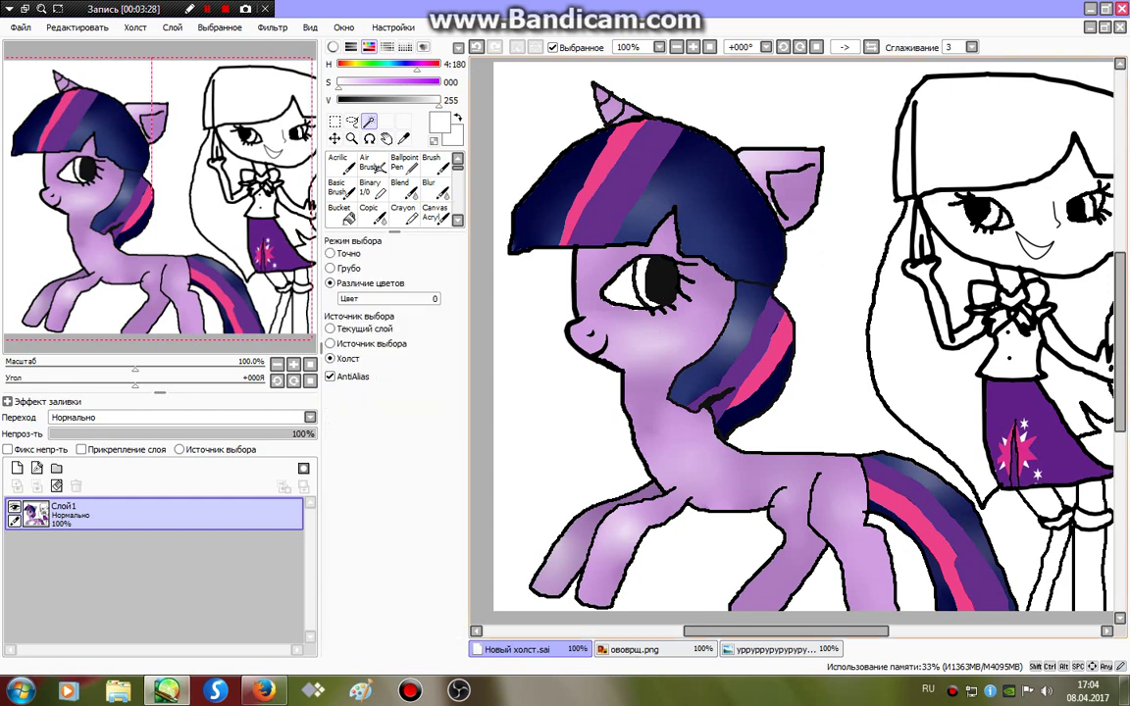
pyautogui.click(640, 277)
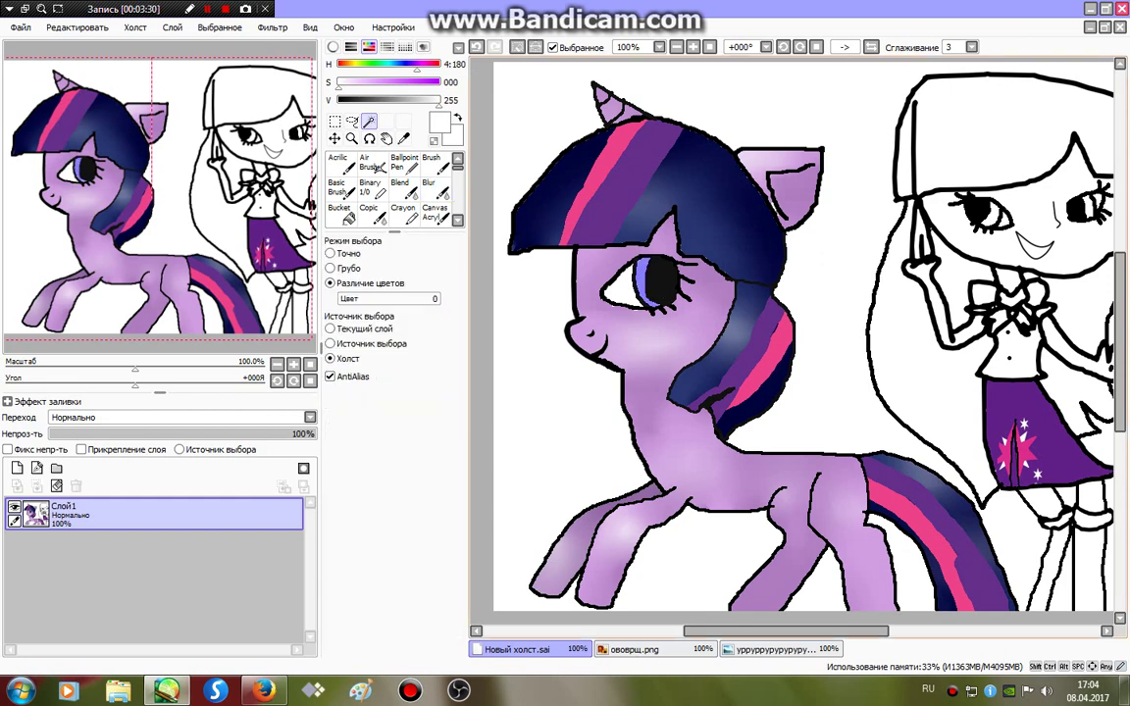
pyautogui.click(370, 187)
pyautogui.click(775, 649)
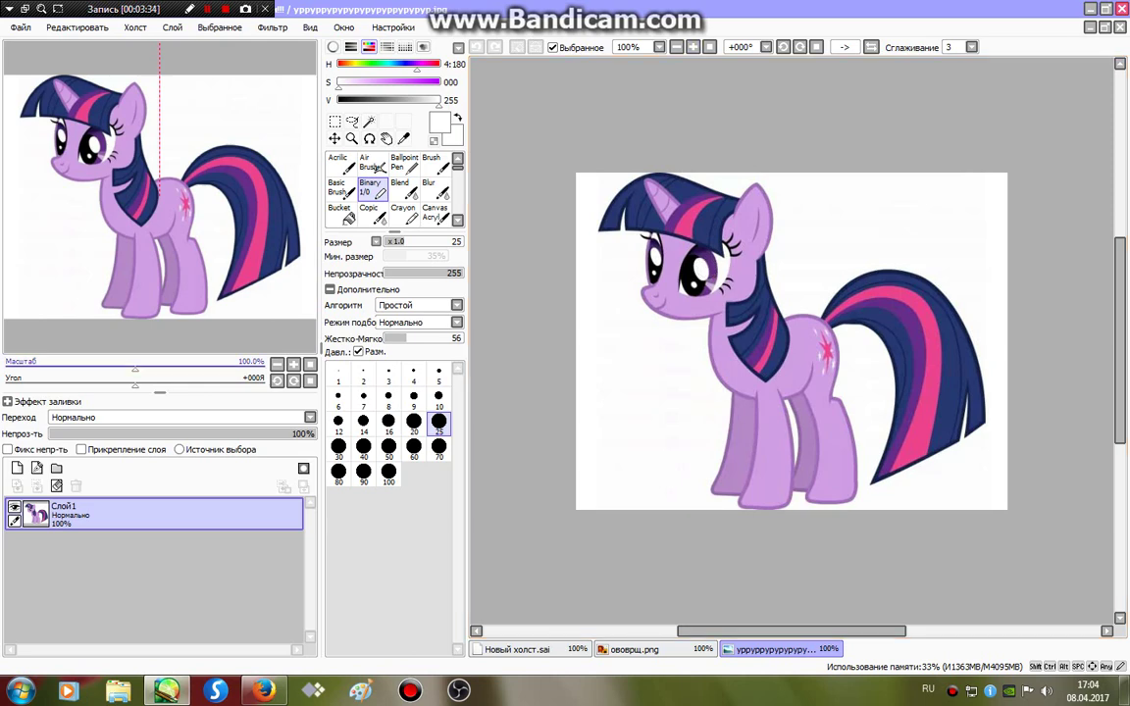
pyautogui.scroll(5, 265, 328)
pyautogui.click(101, 157)
pyautogui.keyDown('alt'); pyautogui.click(782, 237); pyautogui.keyUp('alt')
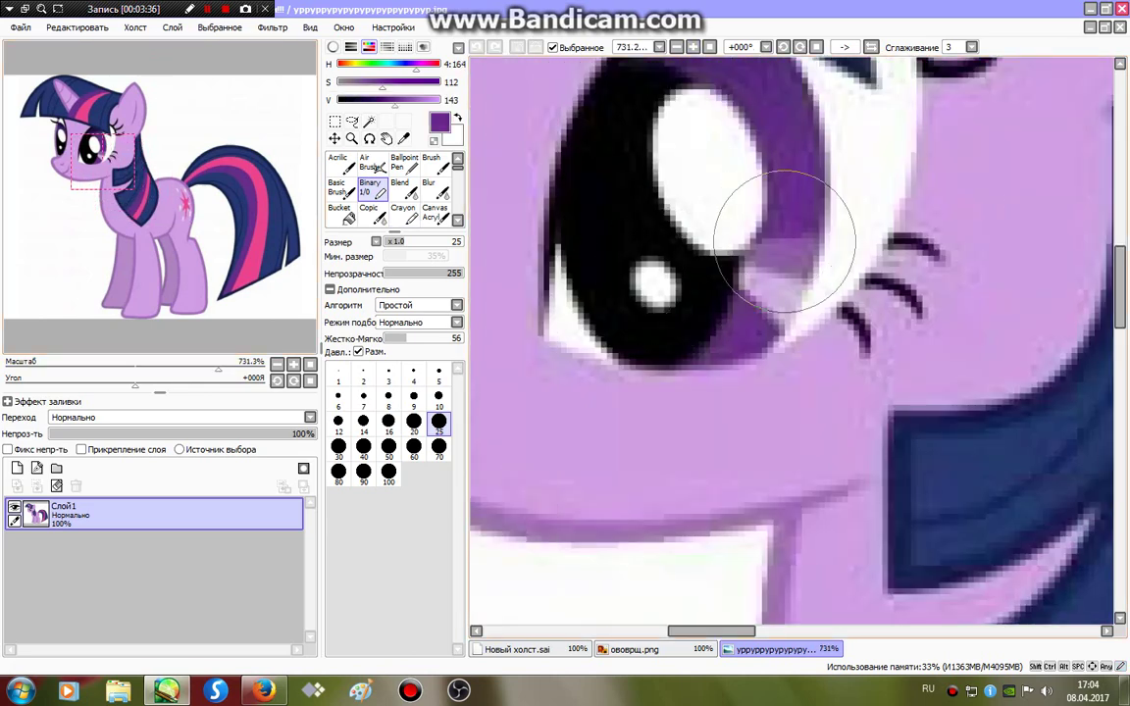
pyautogui.click(517, 648)
pyautogui.moveTo(627, 280); pyautogui.dragTo(650, 294)
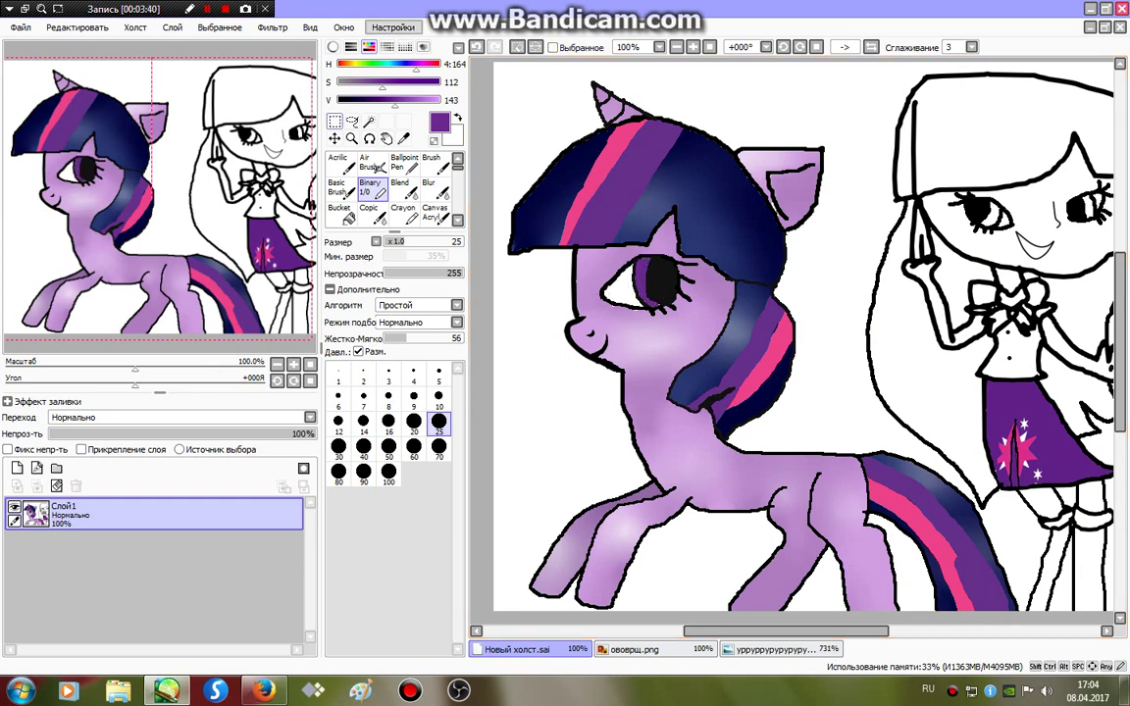
# Shade the upper part of the pony's iris with its purple darkened to brightness 66 and blend it with the Blur brush.
pyautogui.keyDown('alt'); pyautogui.click(612, 226); pyautogui.keyUp('alt')
pyautogui.moveTo(645, 265); pyautogui.dragTo(637, 270)
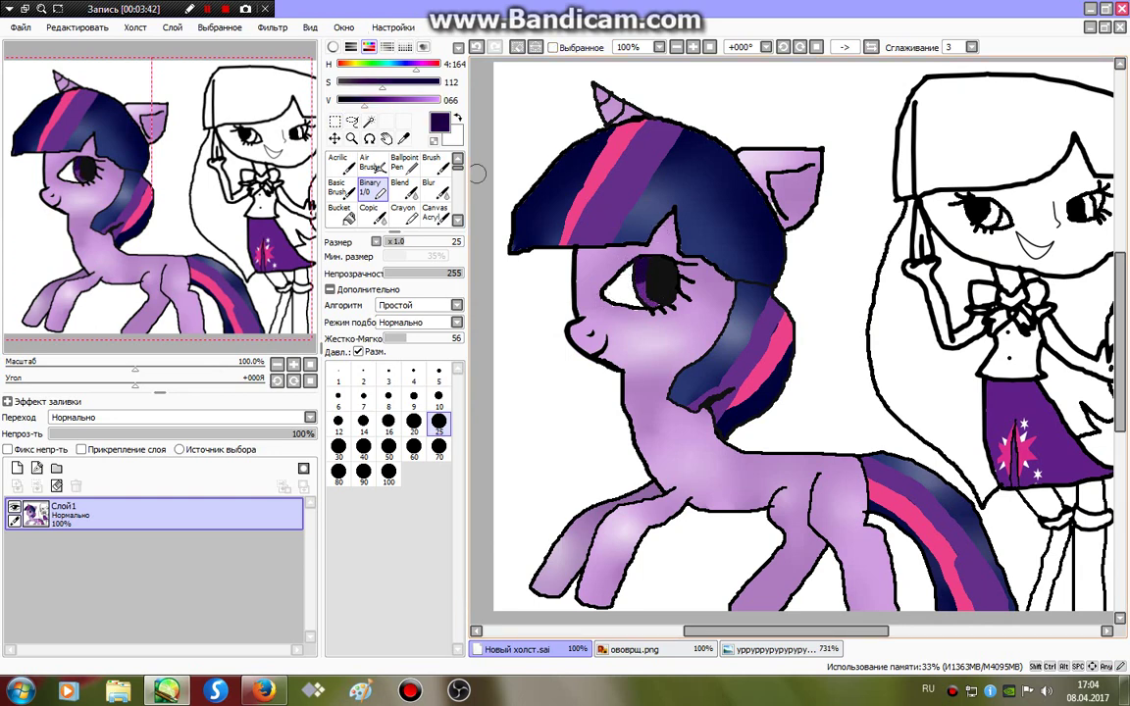
pyautogui.keyDown('alt'); pyautogui.click(658, 279); pyautogui.keyUp('alt')
pyautogui.press('x')
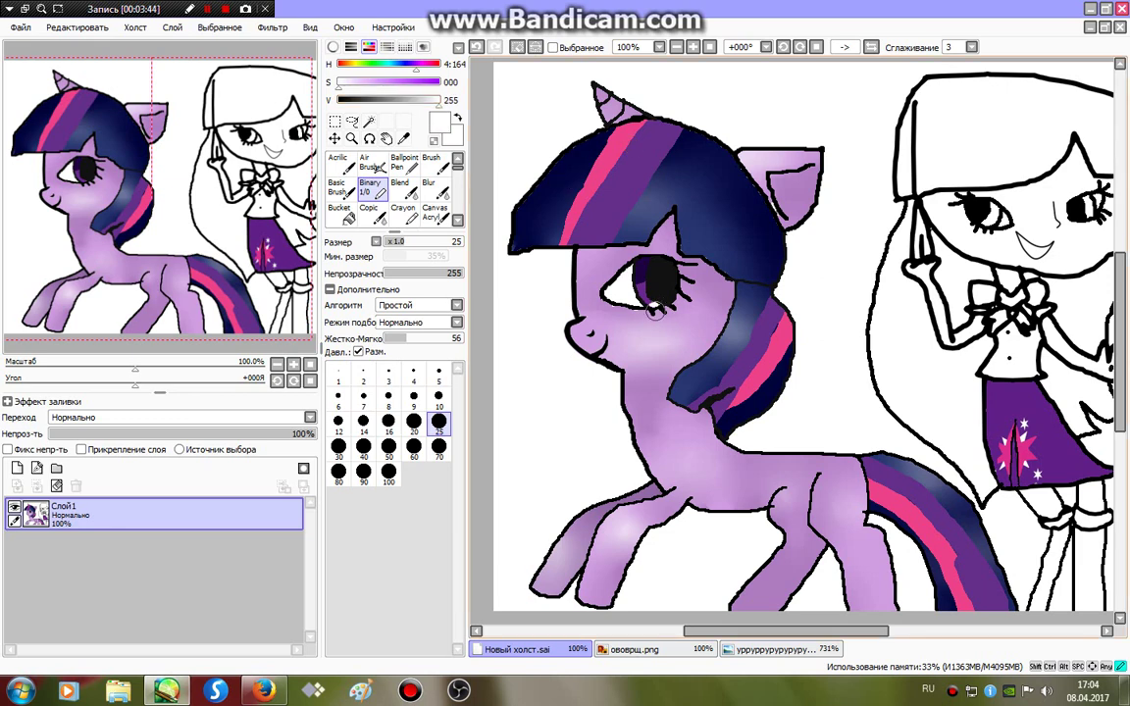
pyautogui.press('b')
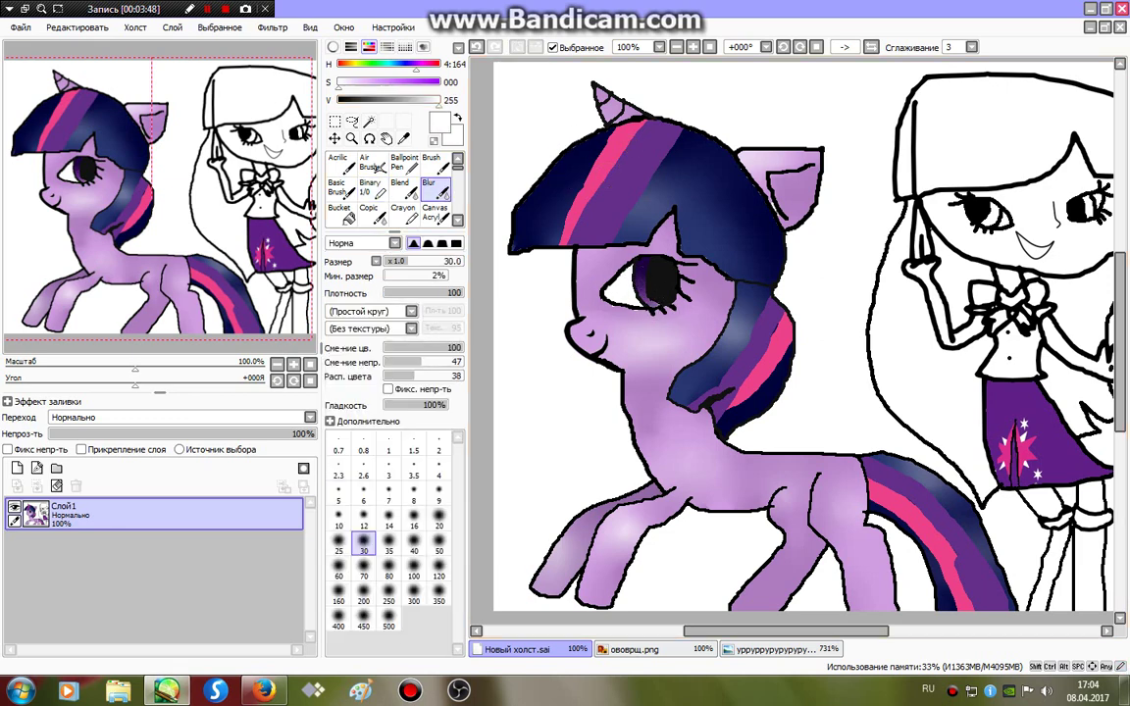
# Add a large white highlight at size 25 and a small one at size 4 to the pony's eye with the Binary pen.
pyautogui.click(370, 186)
pyautogui.click(653, 275)
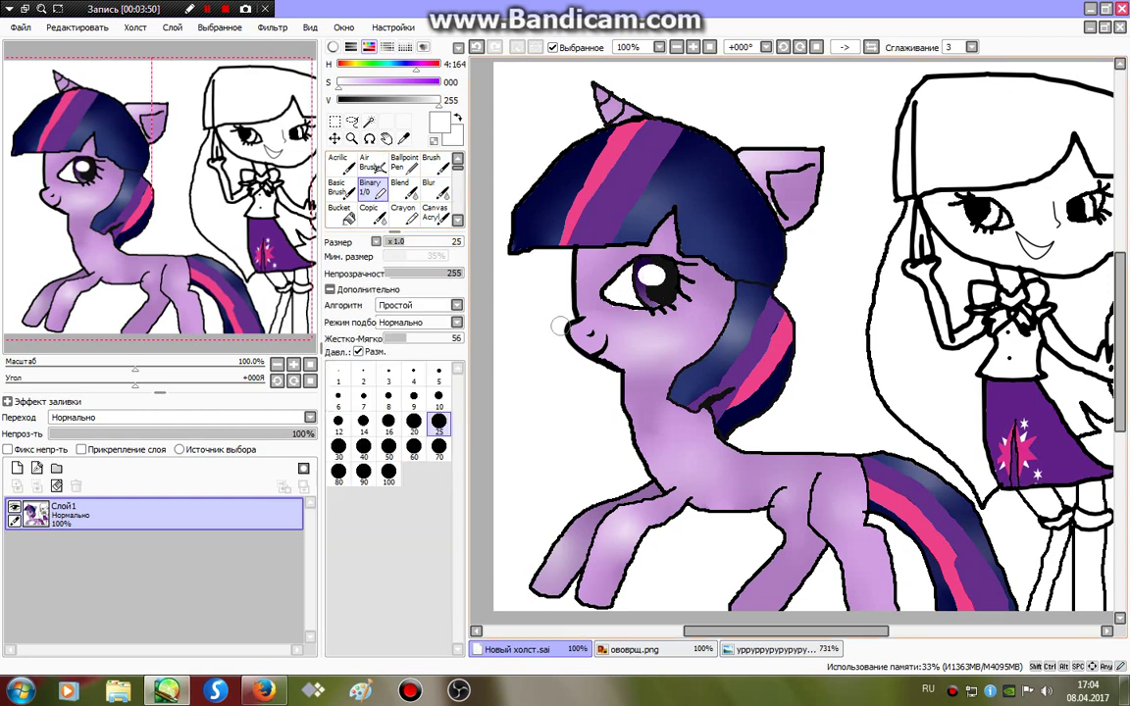
pyautogui.click(413, 378)
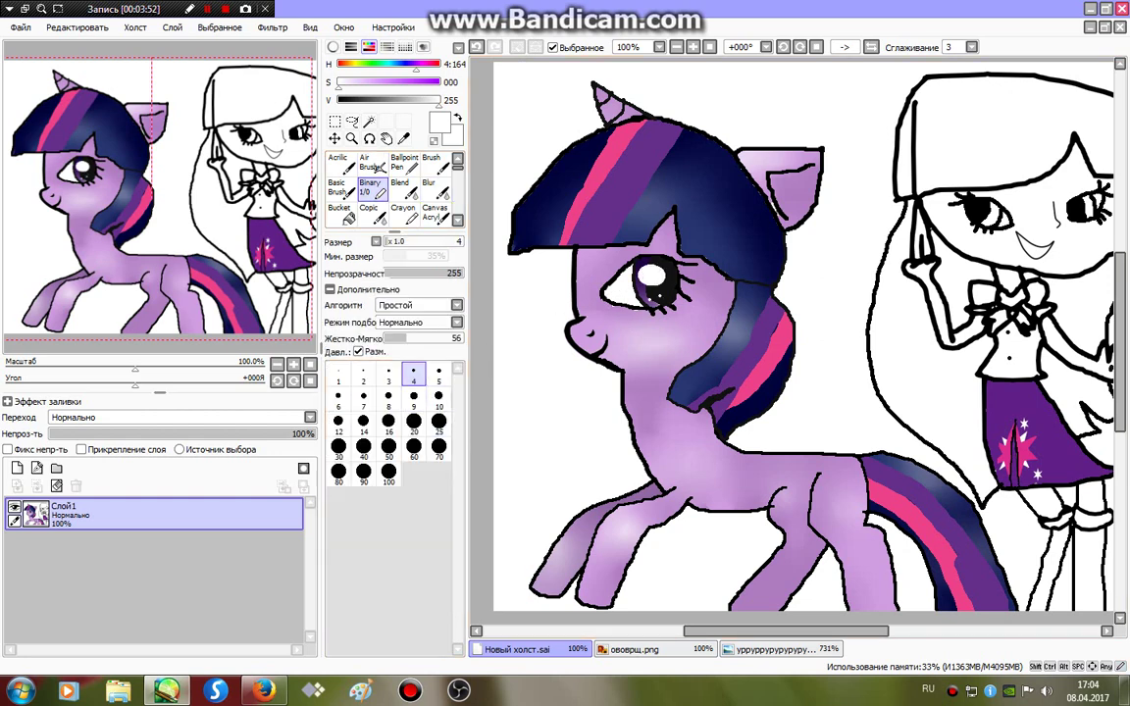
# Select the girl's face, neck, arms, hands and bare legs with the Magic Wand.
pyautogui.click(369, 120)
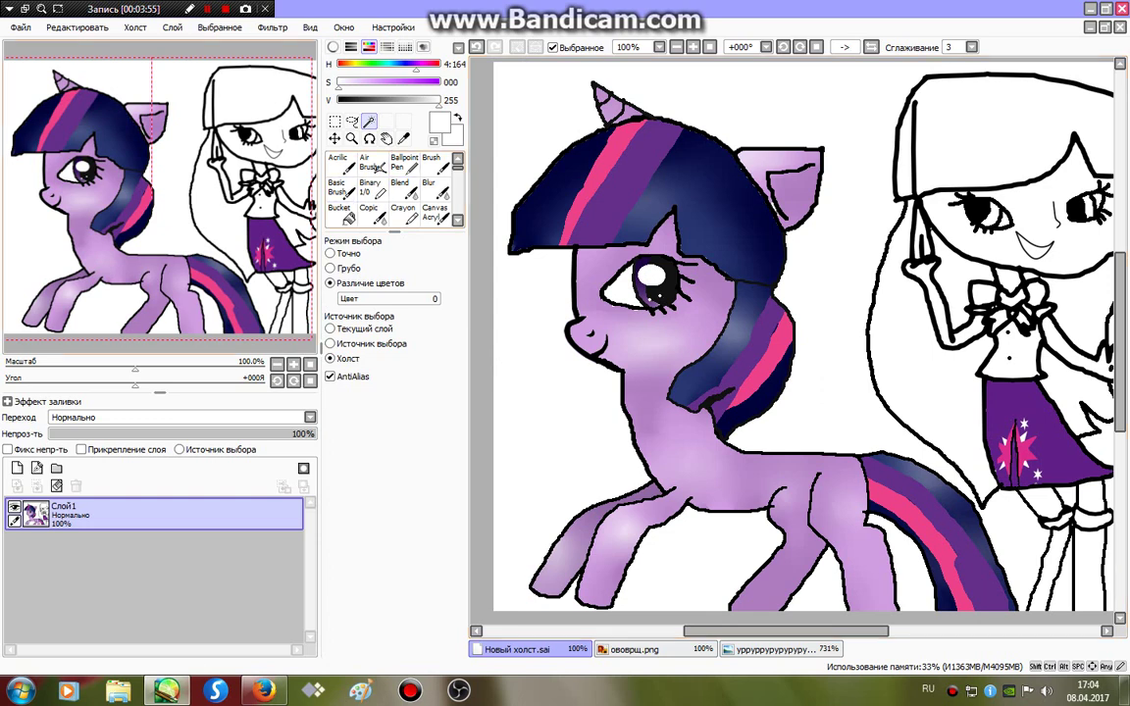
pyautogui.hscroll(3, 773, 348)
pyautogui.click(833, 265)
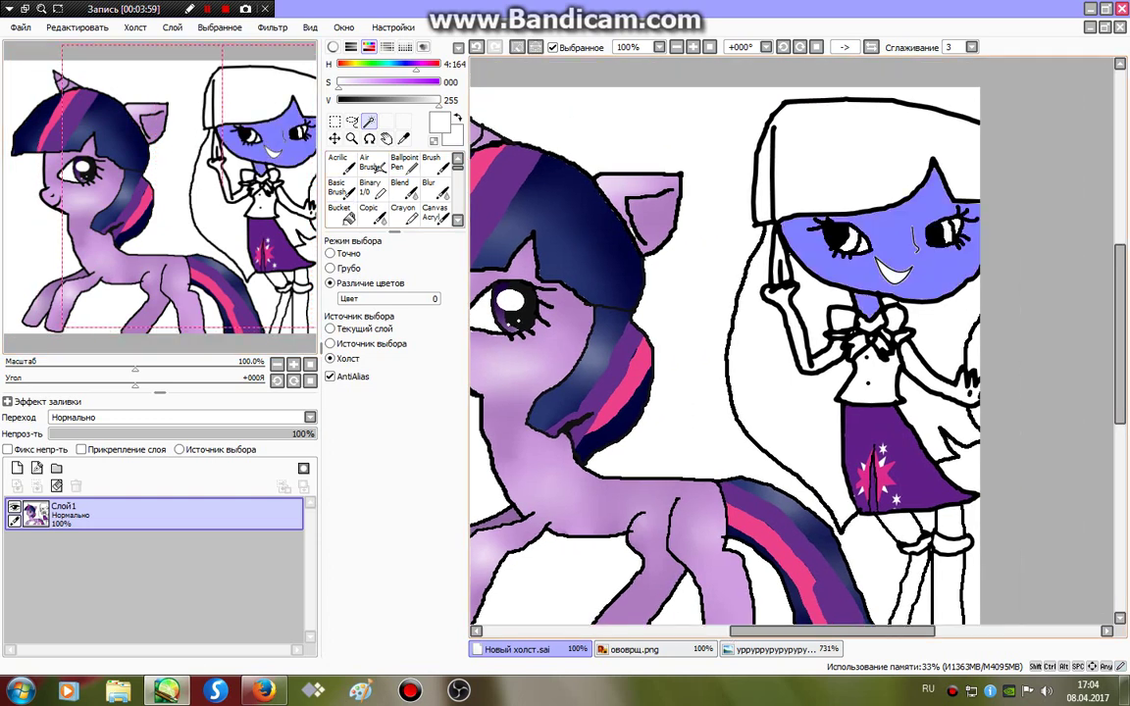
pyautogui.click(789, 324)
pyautogui.click(969, 377)
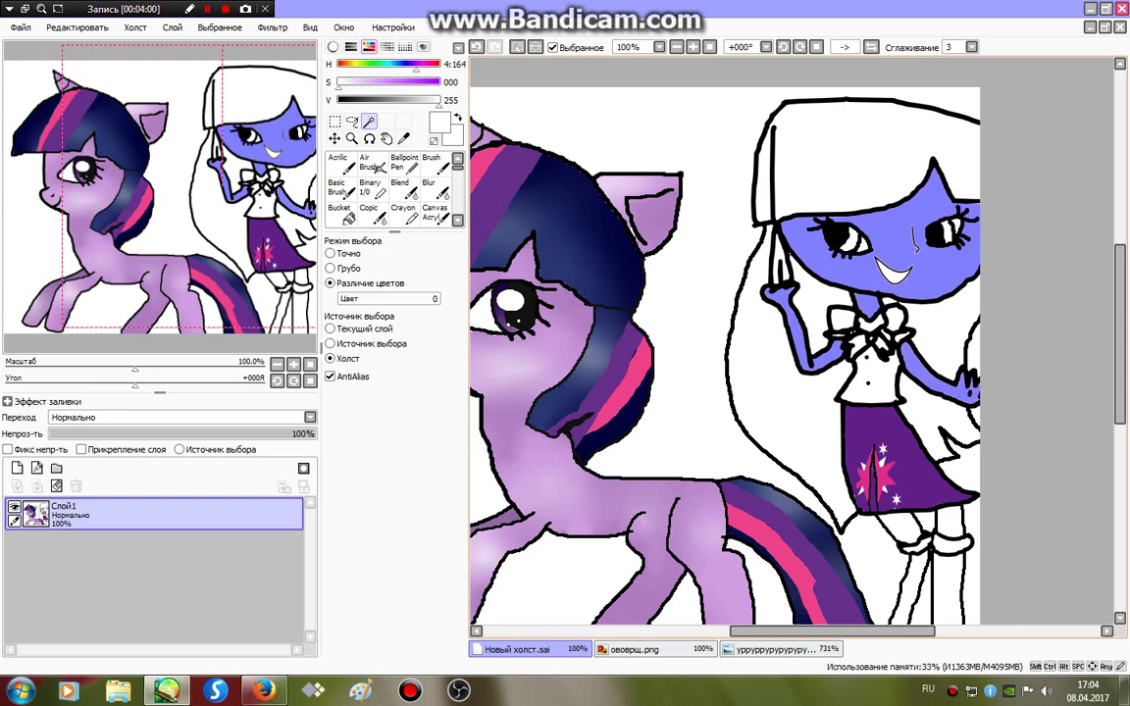
pyautogui.click(897, 526)
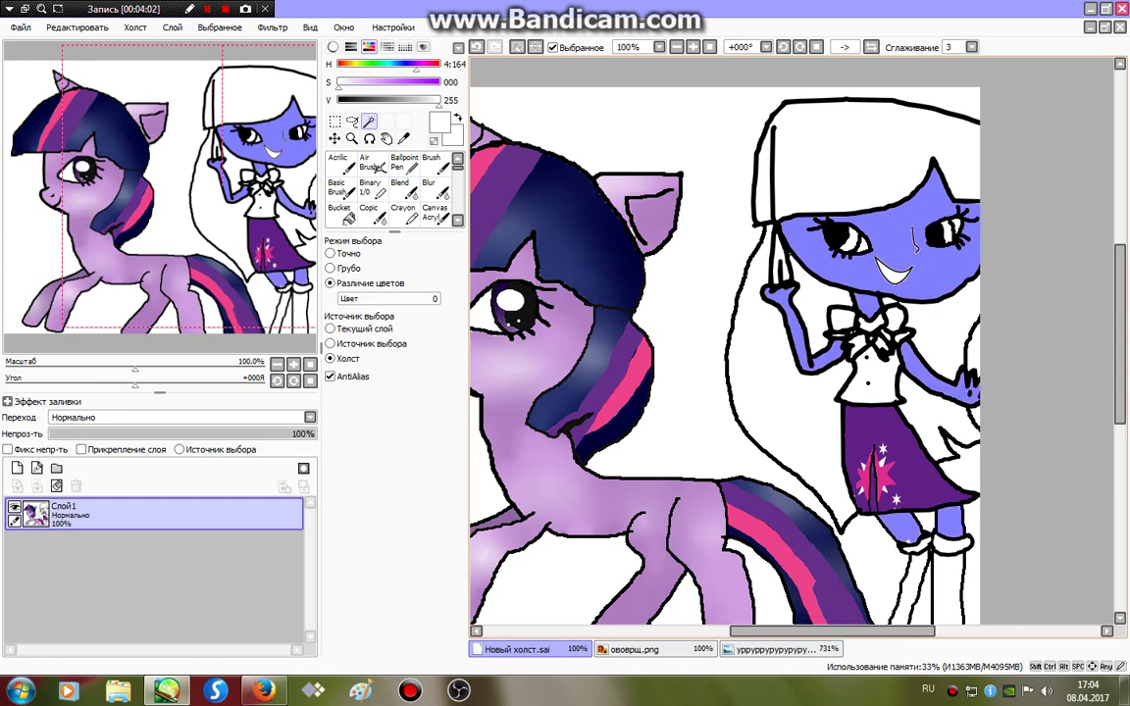
# Sample the light lilac from the reference girl's skin, fill the selected skin areas with the Binary pen and deselect.
pyautogui.click(370, 187)
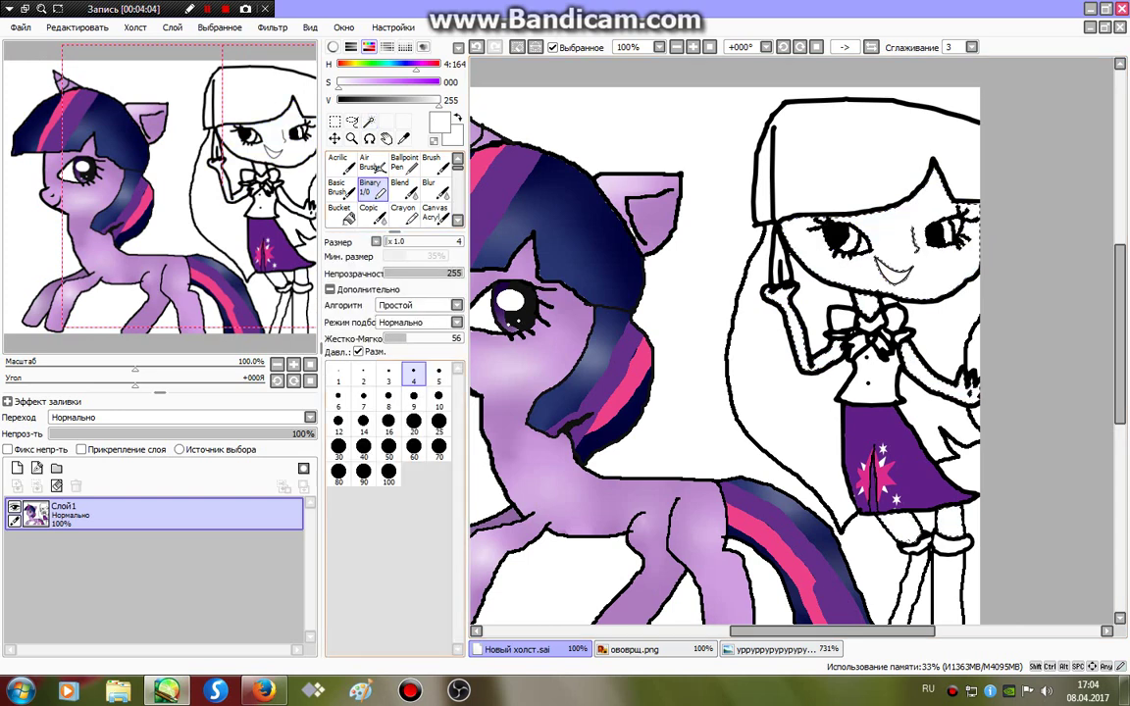
pyautogui.hotkey('ctrl', 'Tab')
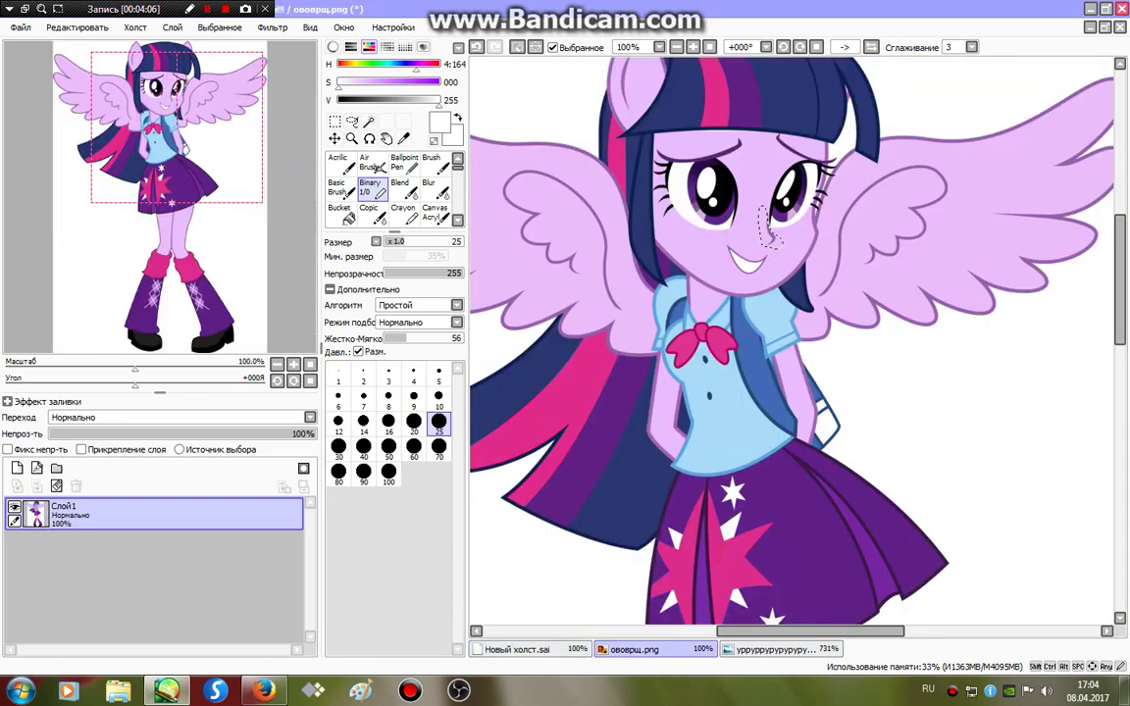
pyautogui.keyDown('alt'); pyautogui.click(703, 250); pyautogui.keyUp('alt')
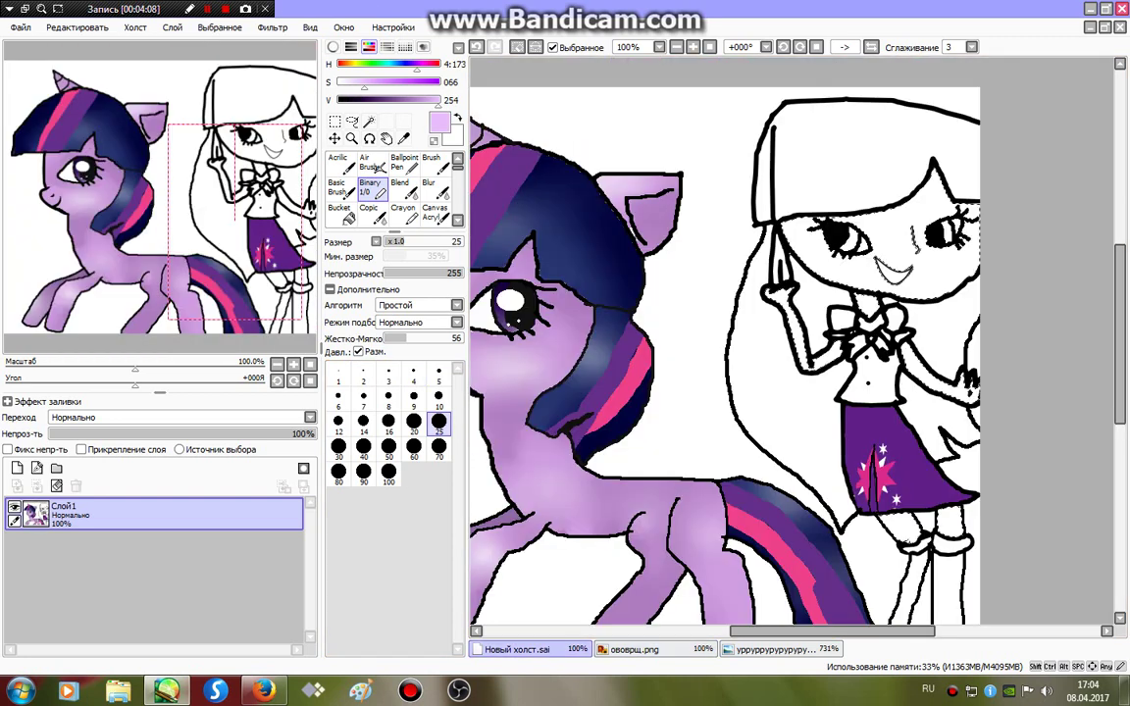
pyautogui.hotkey('ctrl', 'Tab')
pyautogui.moveTo(882, 255)
pyautogui.mouseDown()
pyautogui.moveTo(780, 267)
pyautogui.moveTo(858, 221)
pyautogui.moveTo(1009, 345)
pyautogui.moveTo(829, 471)
pyautogui.mouseUp()
pyautogui.hotkey('ctrl', 'd')
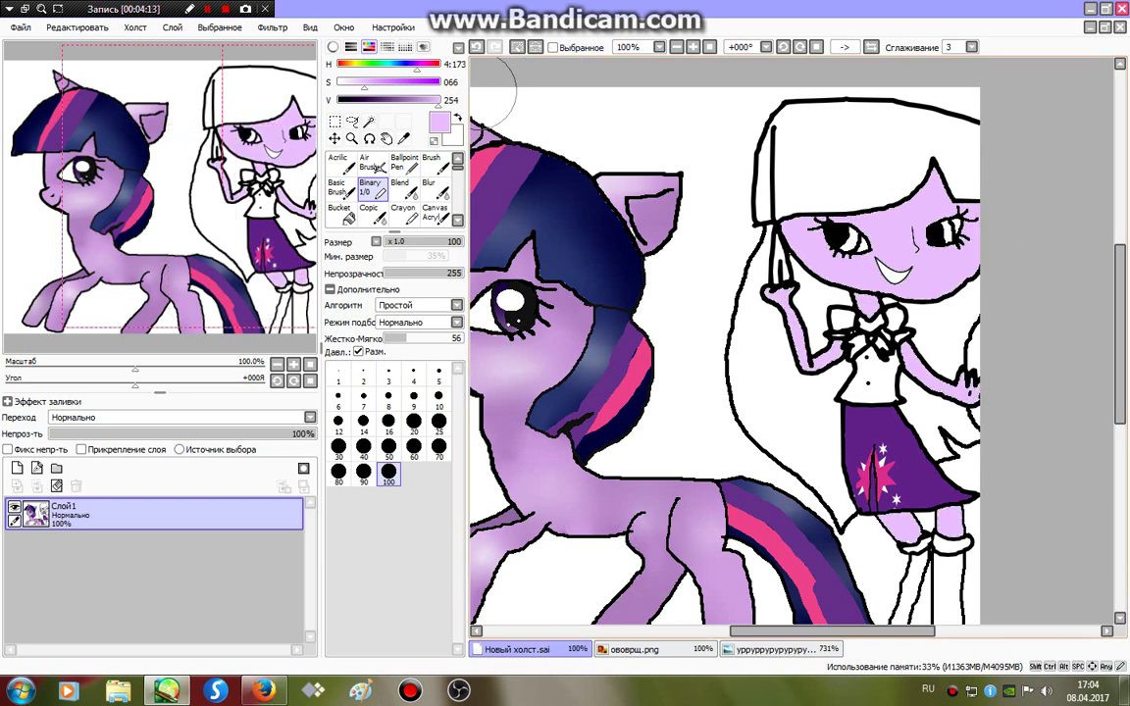
# Shade the edges of the girl's face, arms and legs with the lilac darkened to brightness 234, using the size 25 Binary pen.
pyautogui.moveTo(439, 99); pyautogui.dragTo(432, 99)
pyautogui.press('[')
pyautogui.press('[')
pyautogui.press('[')
pyautogui.press('[')
pyautogui.press('[')
pyautogui.press('[')
pyautogui.press('[')
pyautogui.press('[')
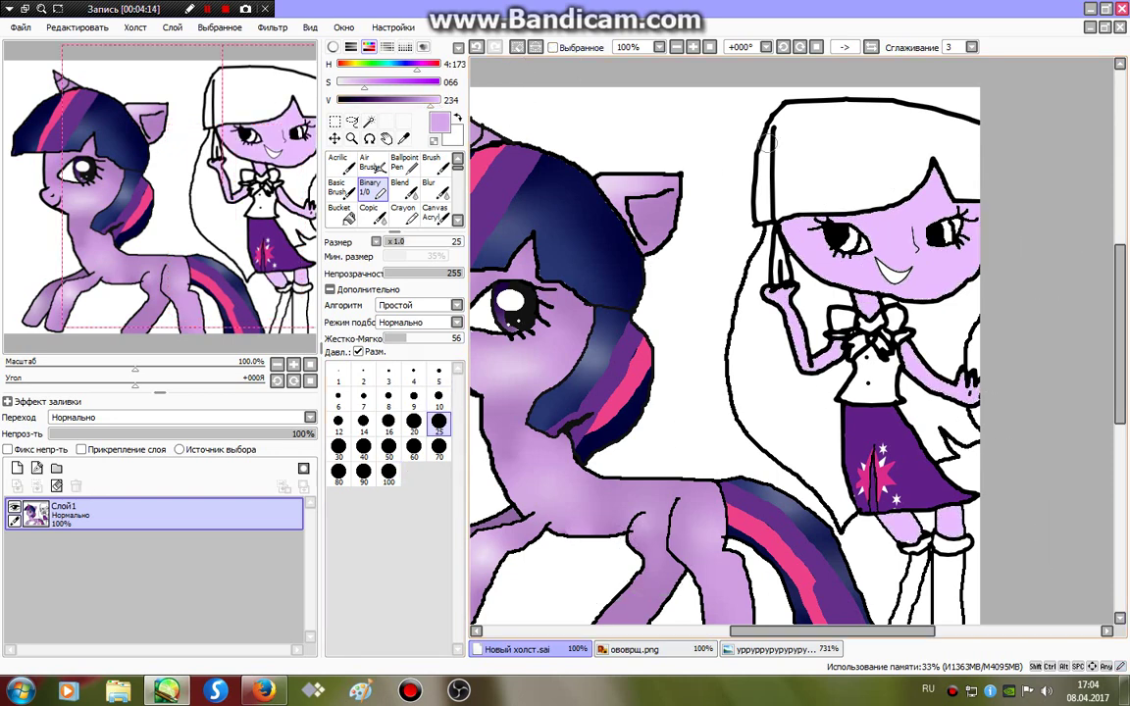
pyautogui.moveTo(780, 211)
pyautogui.mouseDown()
pyautogui.moveTo(848, 197)
pyautogui.moveTo(888, 221)
pyautogui.moveTo(822, 282)
pyautogui.mouseUp()
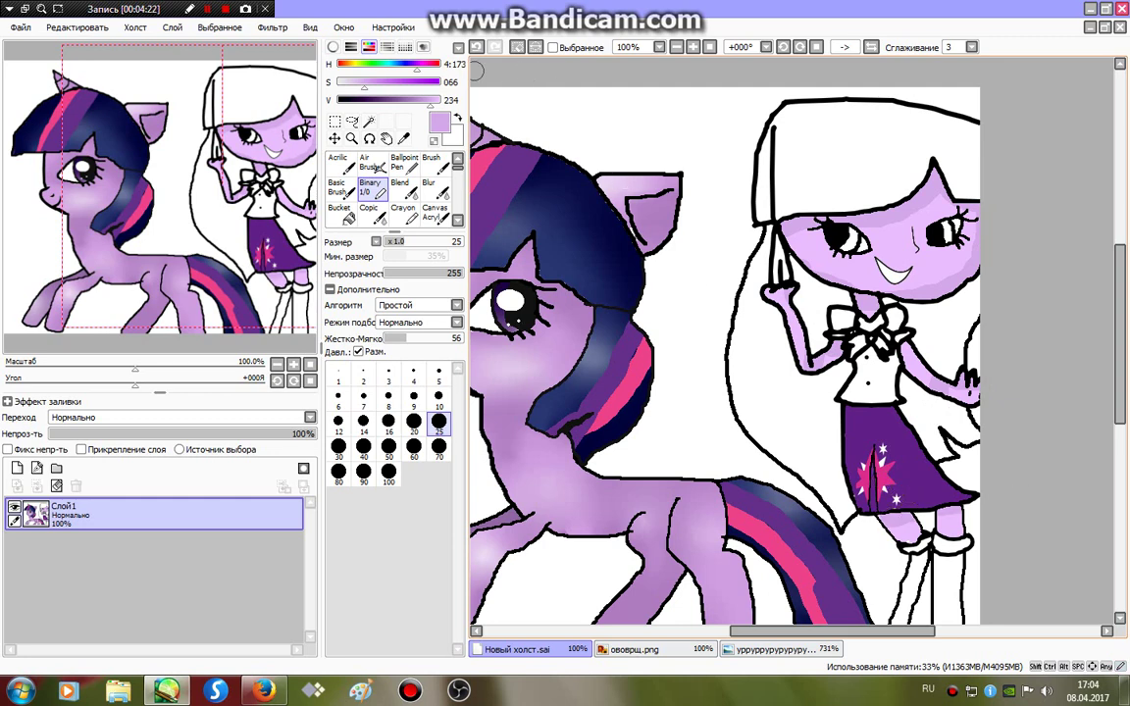
# Paint white highlights on the girl's face, arms and legs and blend the skin shading with the size 30 Blur brush.
pyautogui.moveTo(364, 86); pyautogui.dragTo(441, 102)
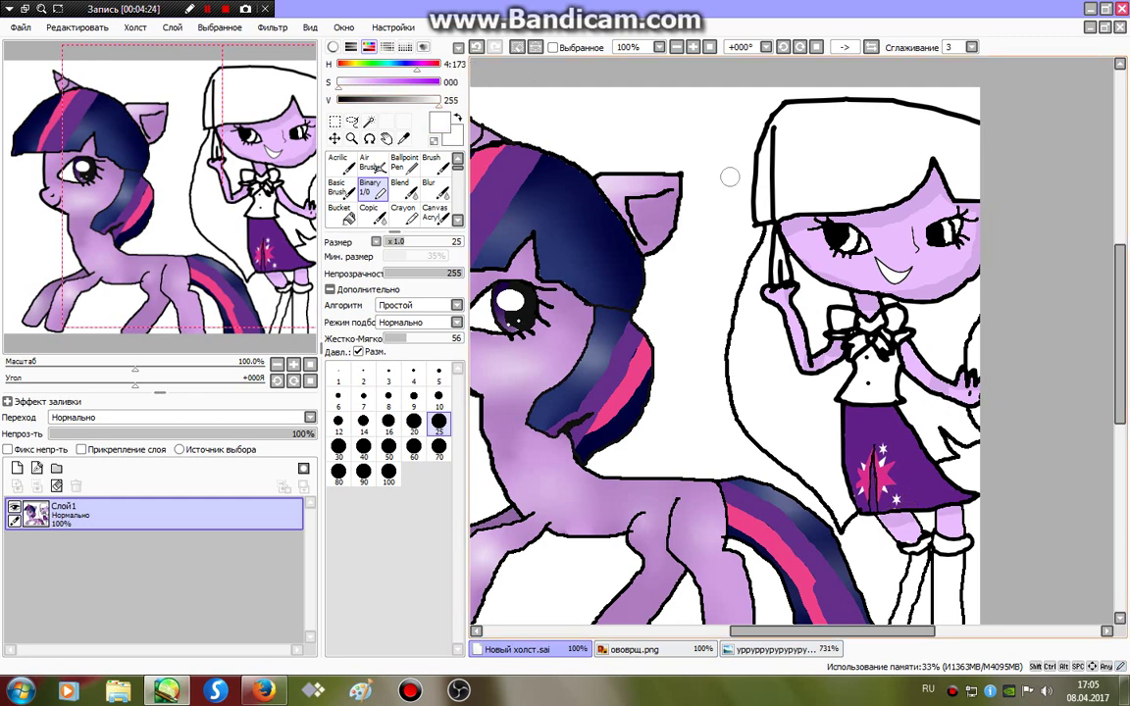
pyautogui.moveTo(888, 257); pyautogui.dragTo(855, 272)
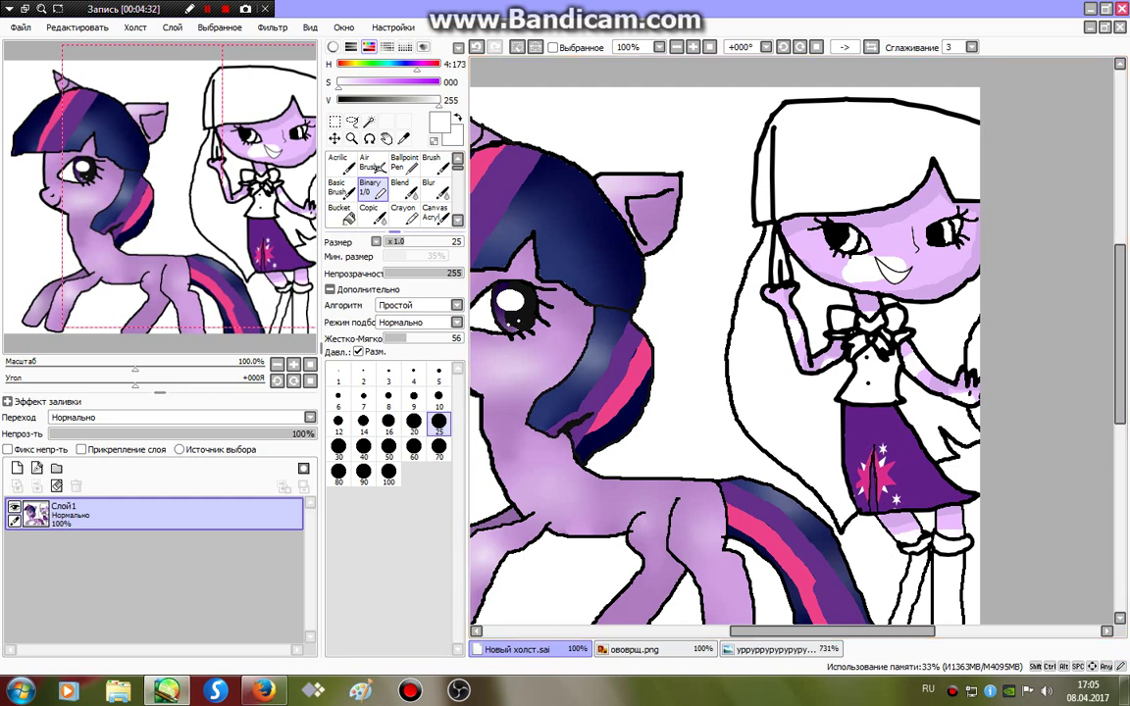
pyautogui.click(429, 186)
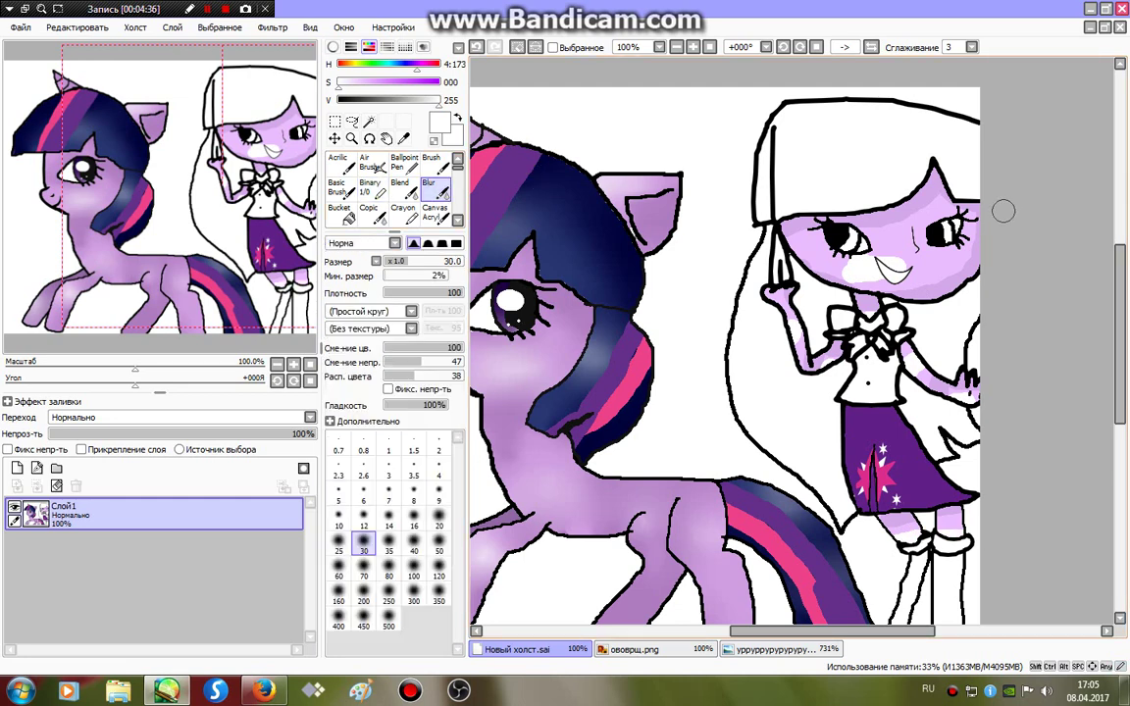
pyautogui.moveTo(878, 267); pyautogui.dragTo(824, 281)
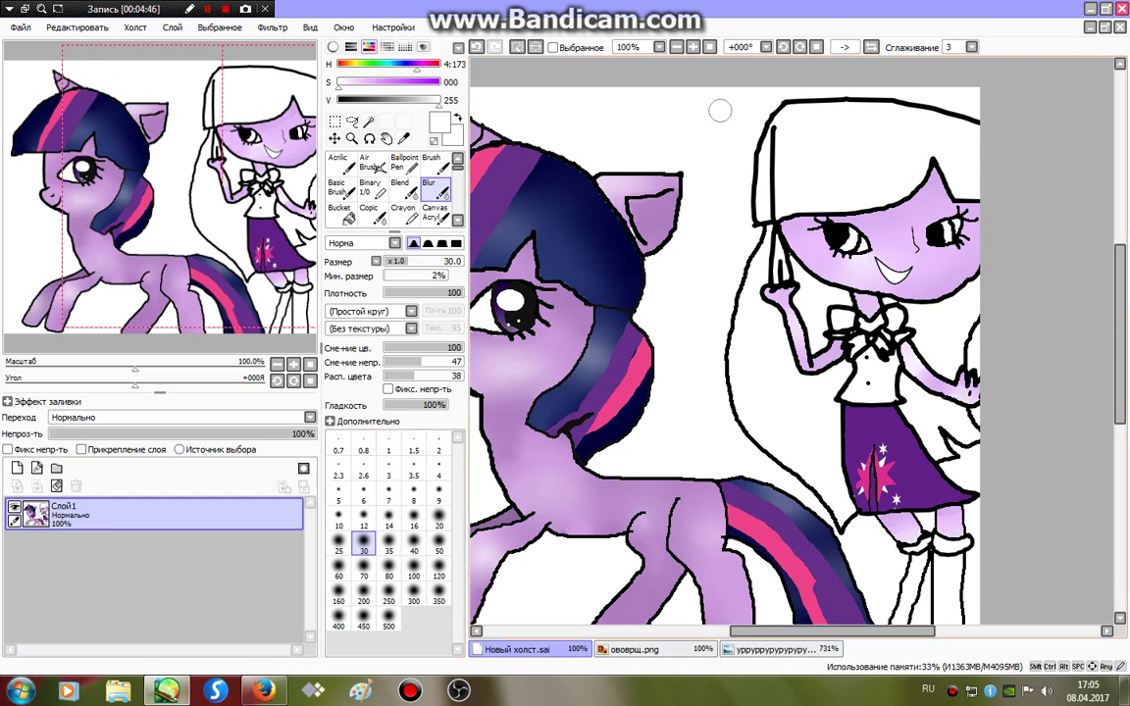
# Select the girl's fringe and all sections of her long hair with the Magic Wand, with the selection outline shown.
pyautogui.click(553, 47)
pyautogui.click(369, 120)
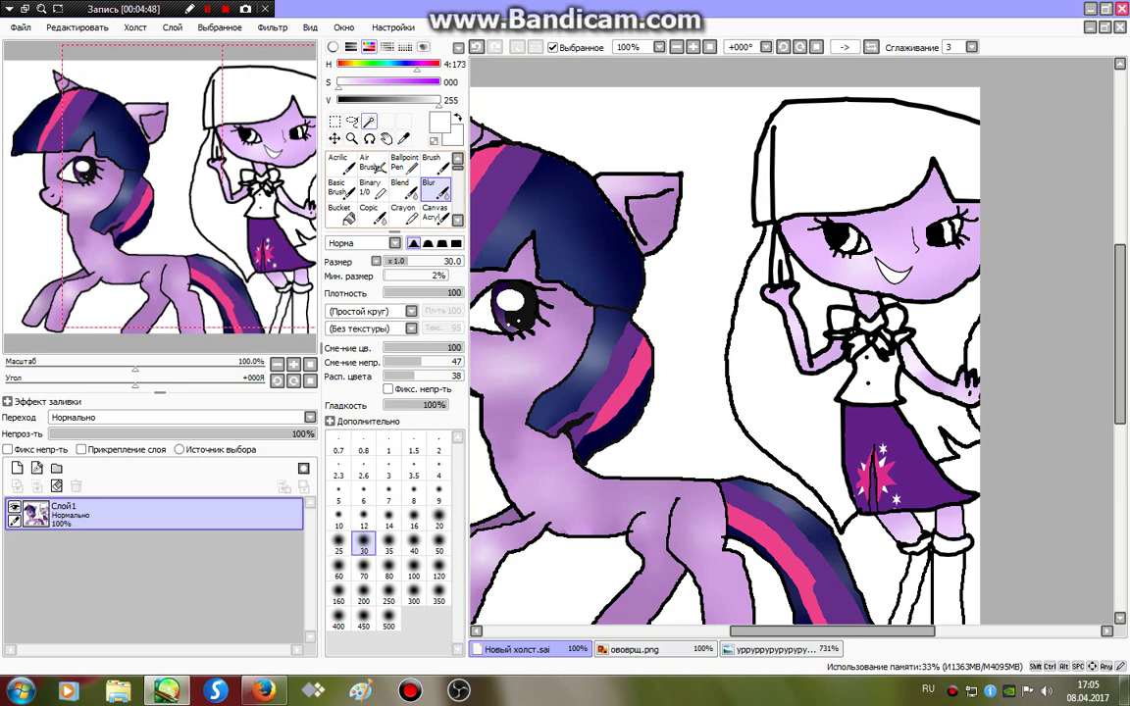
pyautogui.click(863, 147)
pyautogui.moveTo(780, 221)
pyautogui.mouseDown()
pyautogui.moveTo(784, 324)
pyautogui.moveTo(932, 334)
pyautogui.mouseUp()
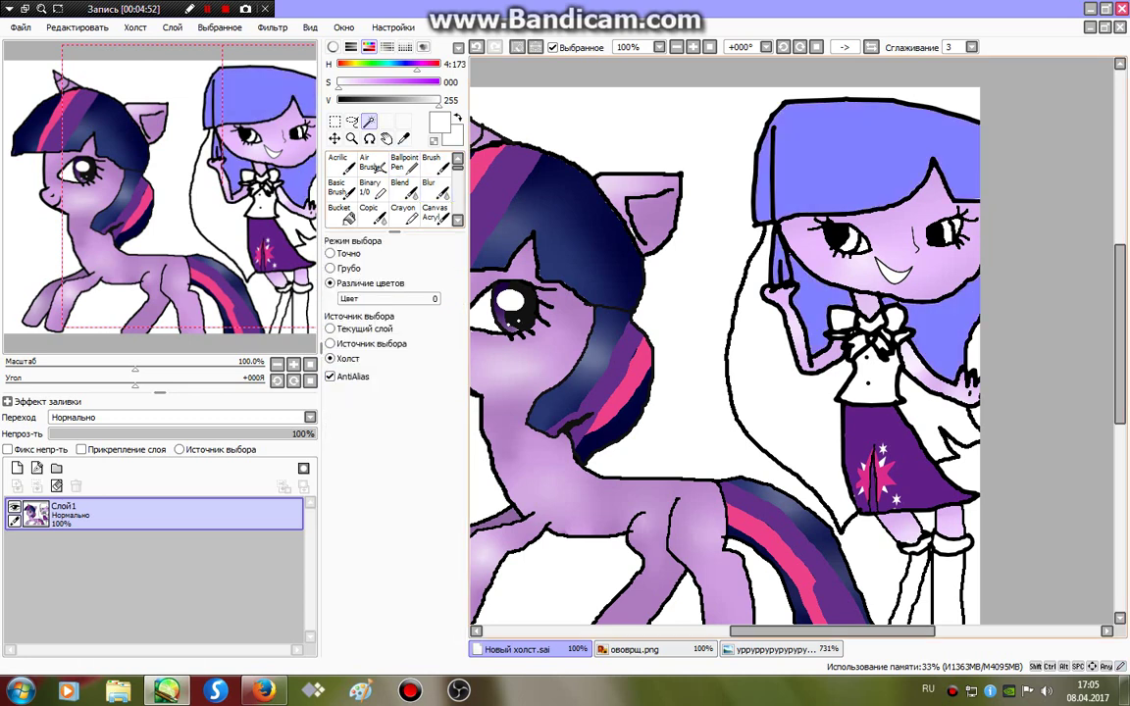
pyautogui.moveTo(755, 225)
pyautogui.mouseDown()
pyautogui.moveTo(740, 471)
pyautogui.moveTo(843, 382)
pyautogui.mouseUp()
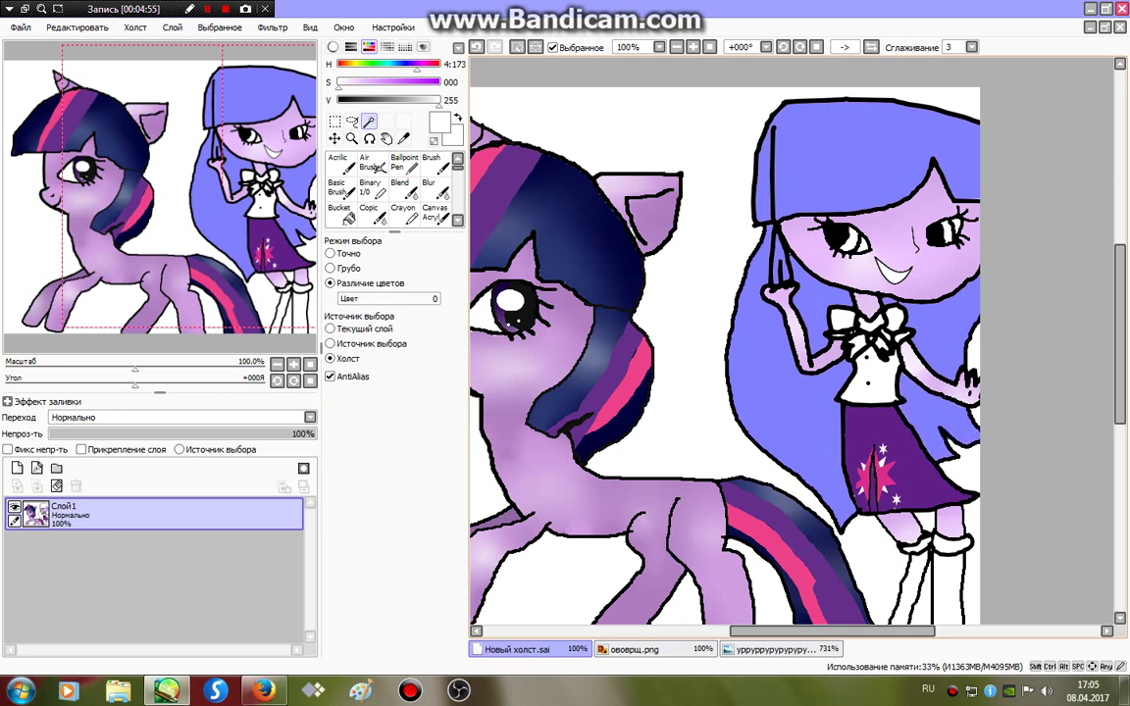
# Sample the dark blue from the reference hair and fill the girl's selected hair with the size 100 Binary pen.
pyautogui.press('Delete')
pyautogui.click(370, 186)
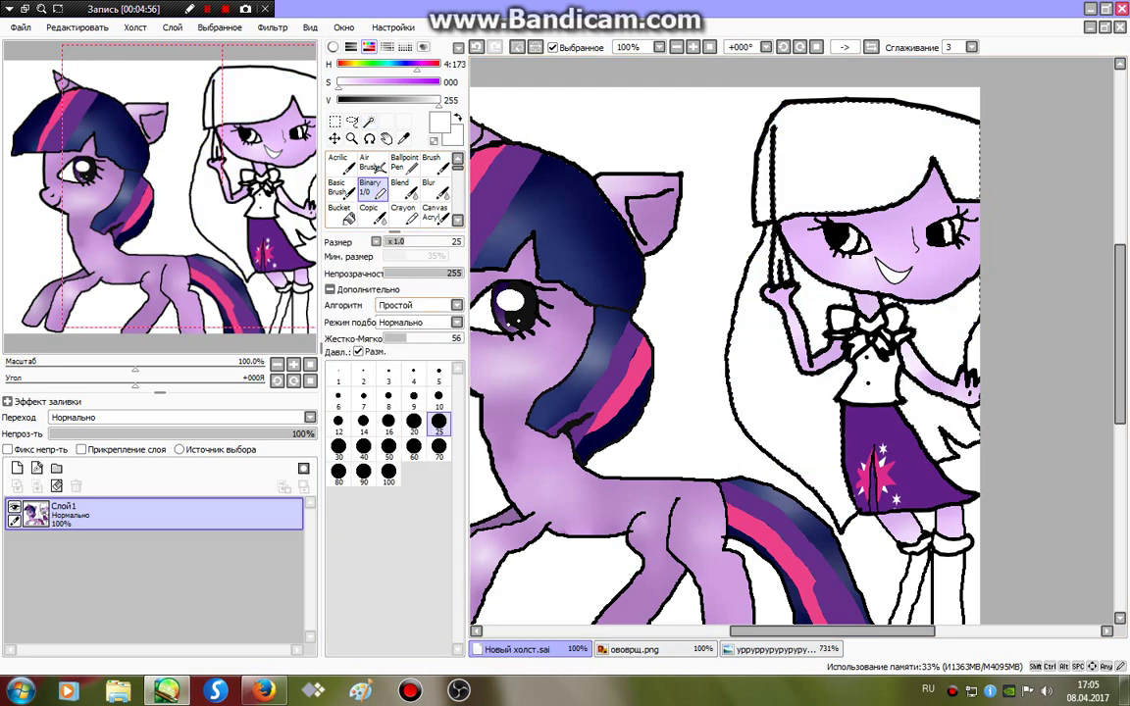
pyautogui.click(388, 472)
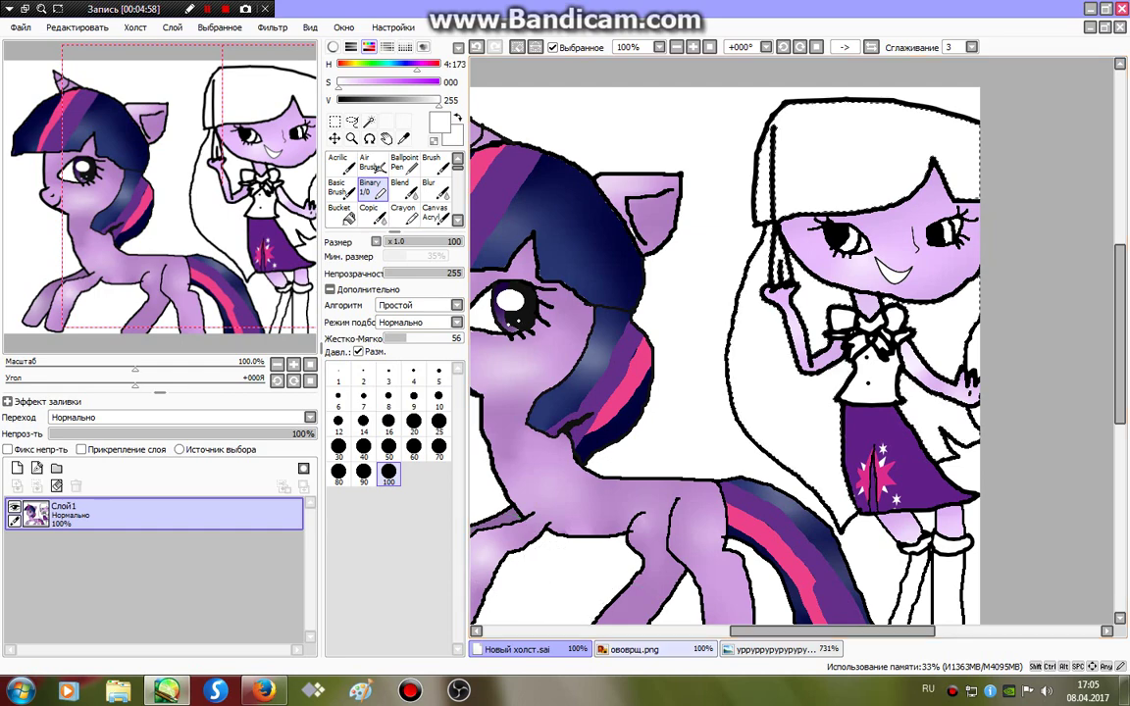
pyautogui.click(775, 650)
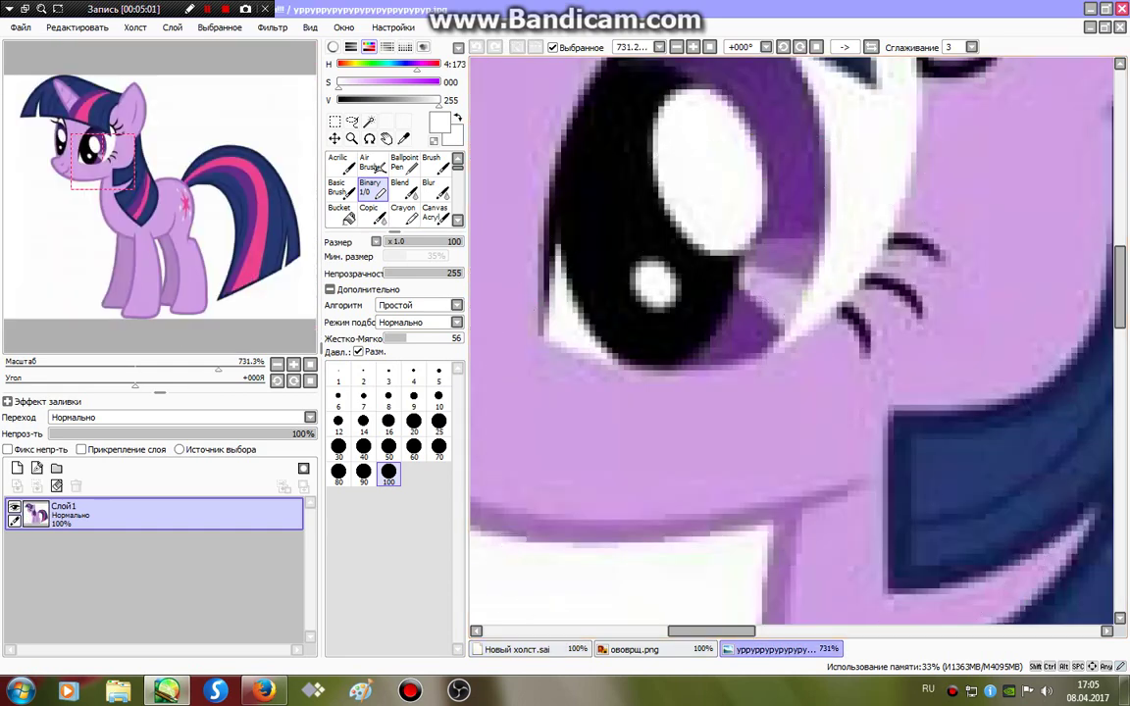
pyautogui.click(636, 649)
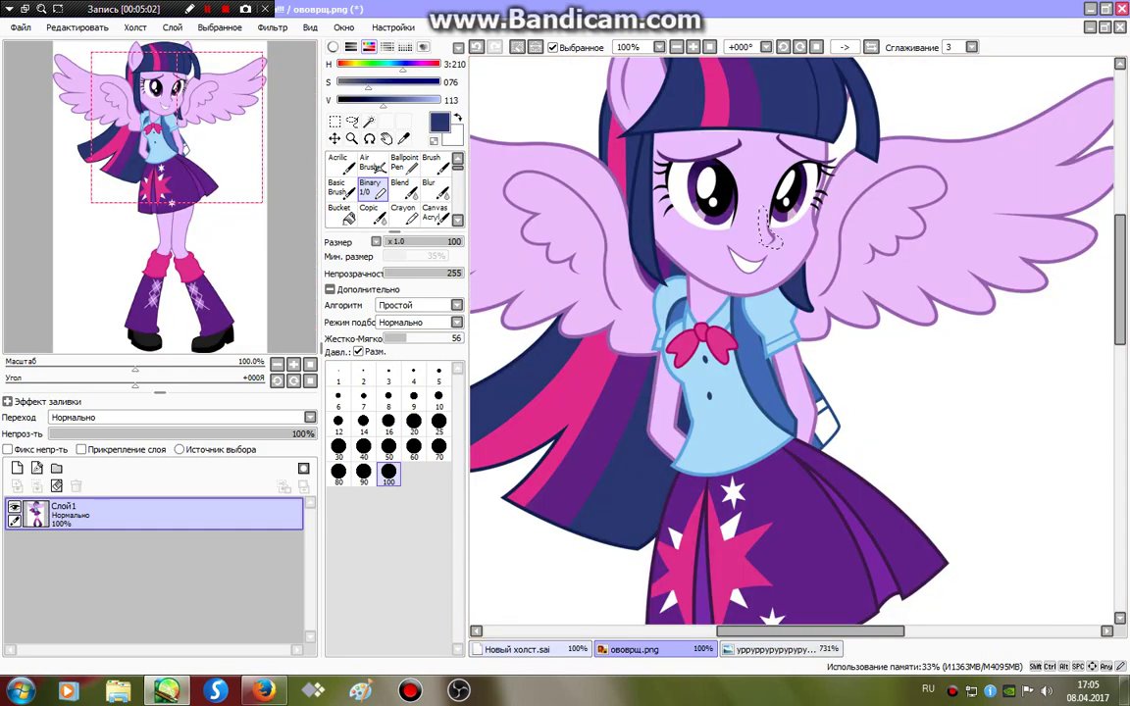
pyautogui.click(517, 650)
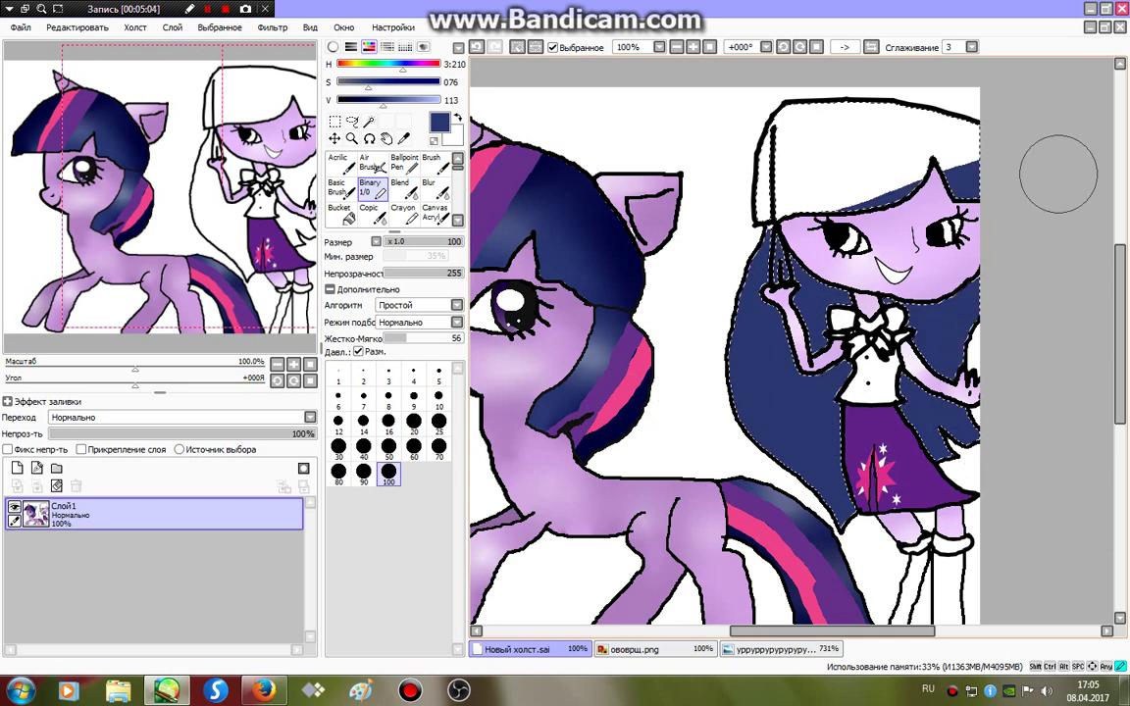
pyautogui.moveTo(1057, 174); pyautogui.dragTo(726, 147)
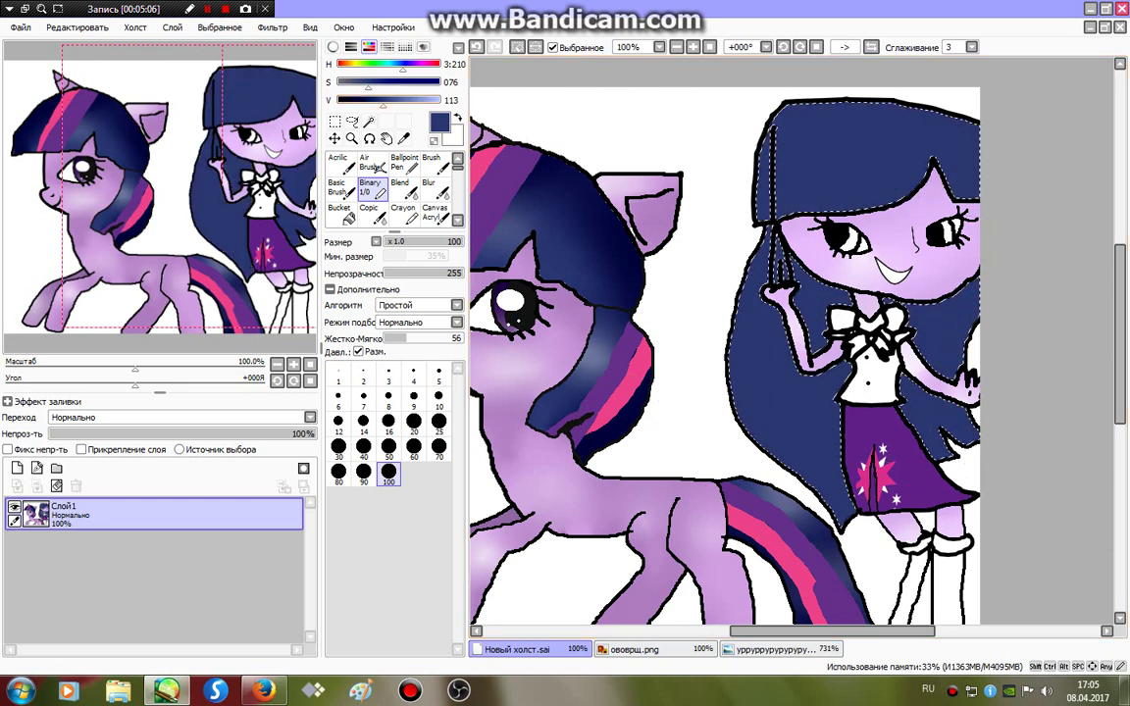
# Shade the upper edge of the girl's fringe with the blue darkened to brightness 52 at size 70, and clear the selection.
pyautogui.moveTo(382, 99); pyautogui.dragTo(357, 99)
pyautogui.click(439, 449)
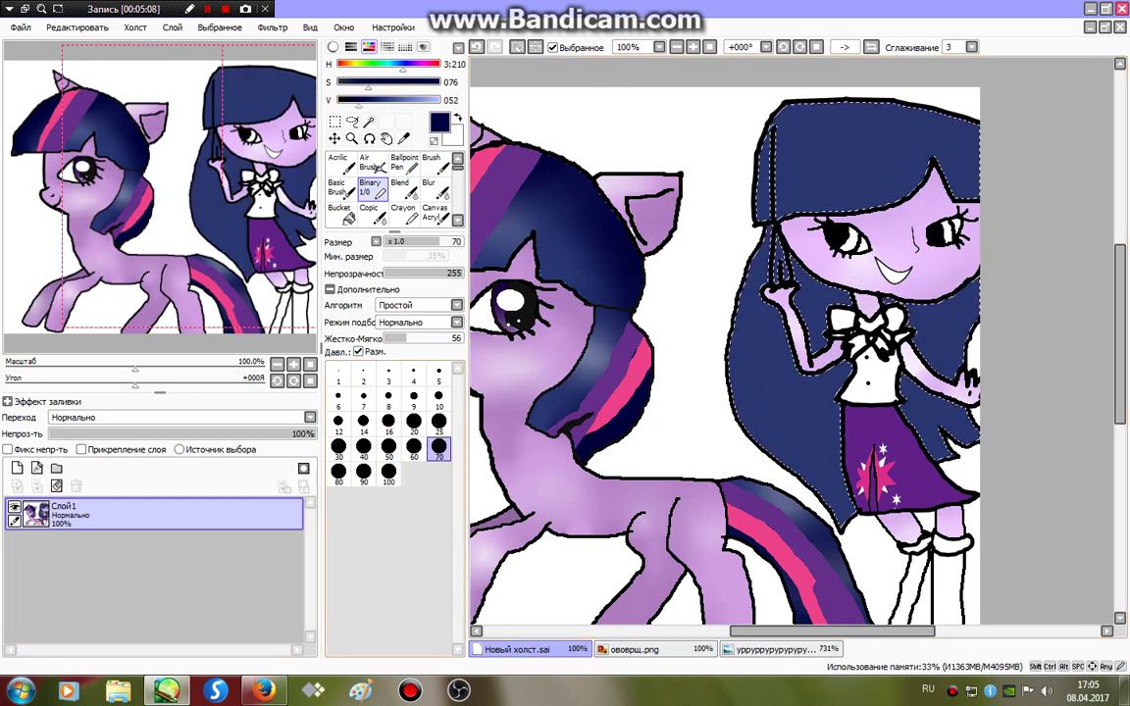
pyautogui.moveTo(795, 138)
pyautogui.mouseDown()
pyautogui.moveTo(834, 111)
pyautogui.moveTo(770, 123)
pyautogui.mouseUp()
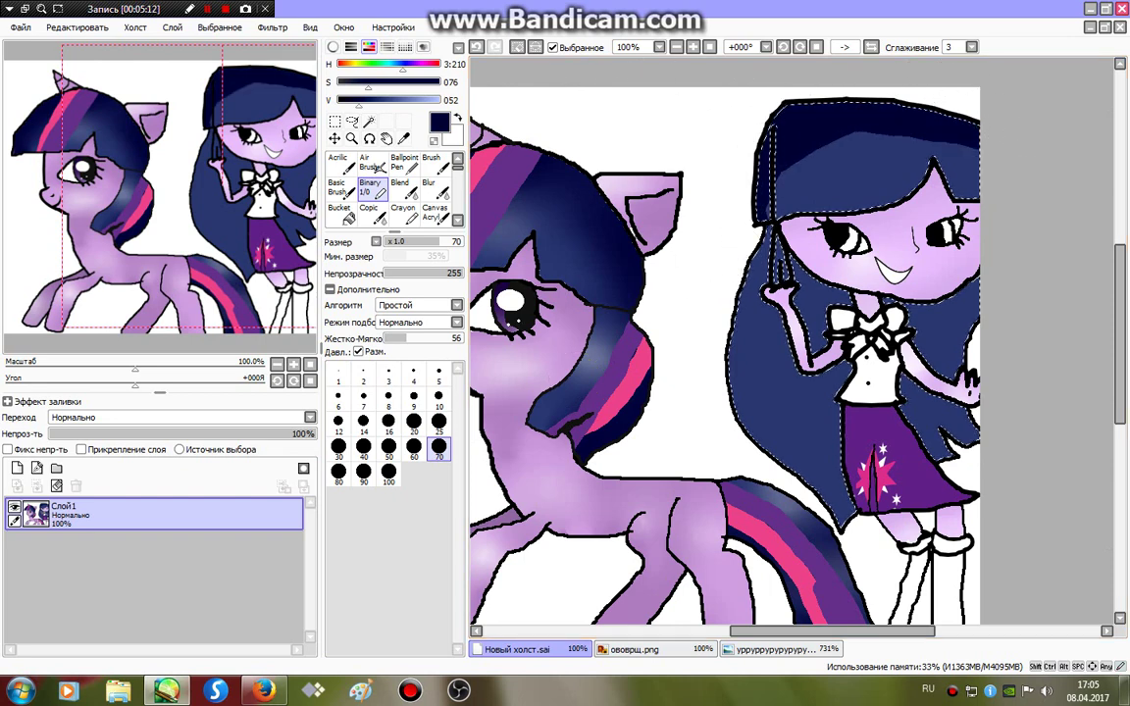
pyautogui.click(515, 47)
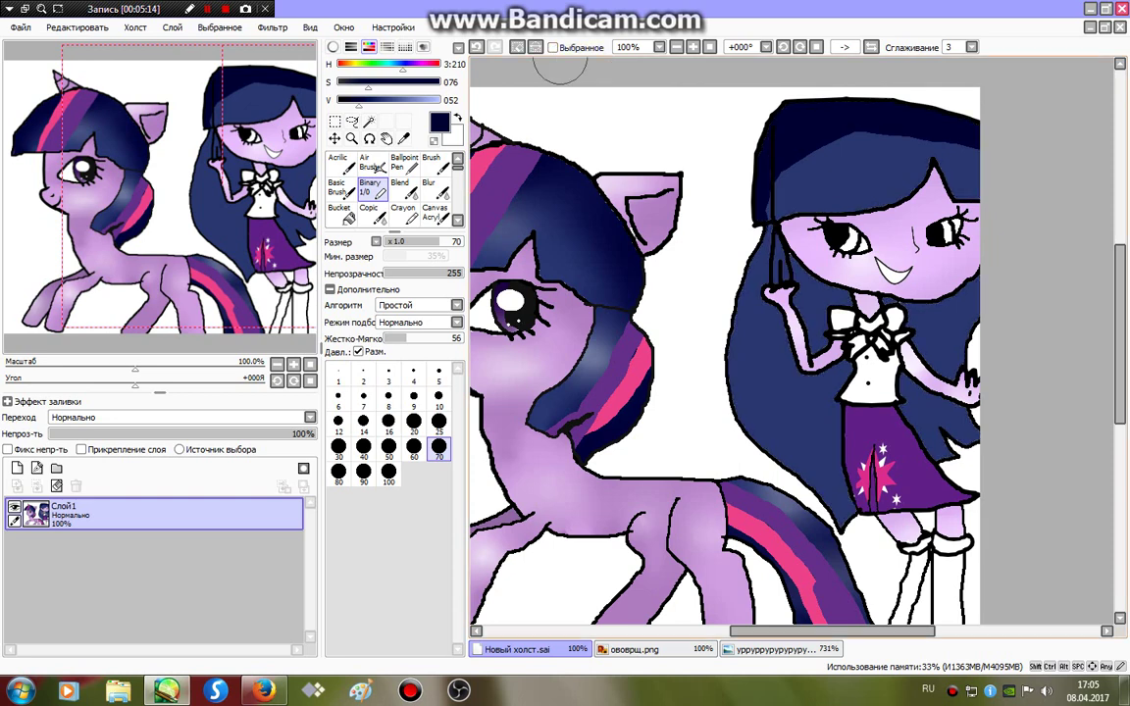
# Shade the girl's long hair along its outer edge and around her neck, arms and torso with the size 25 Binary pen.
pyautogui.click(438, 422)
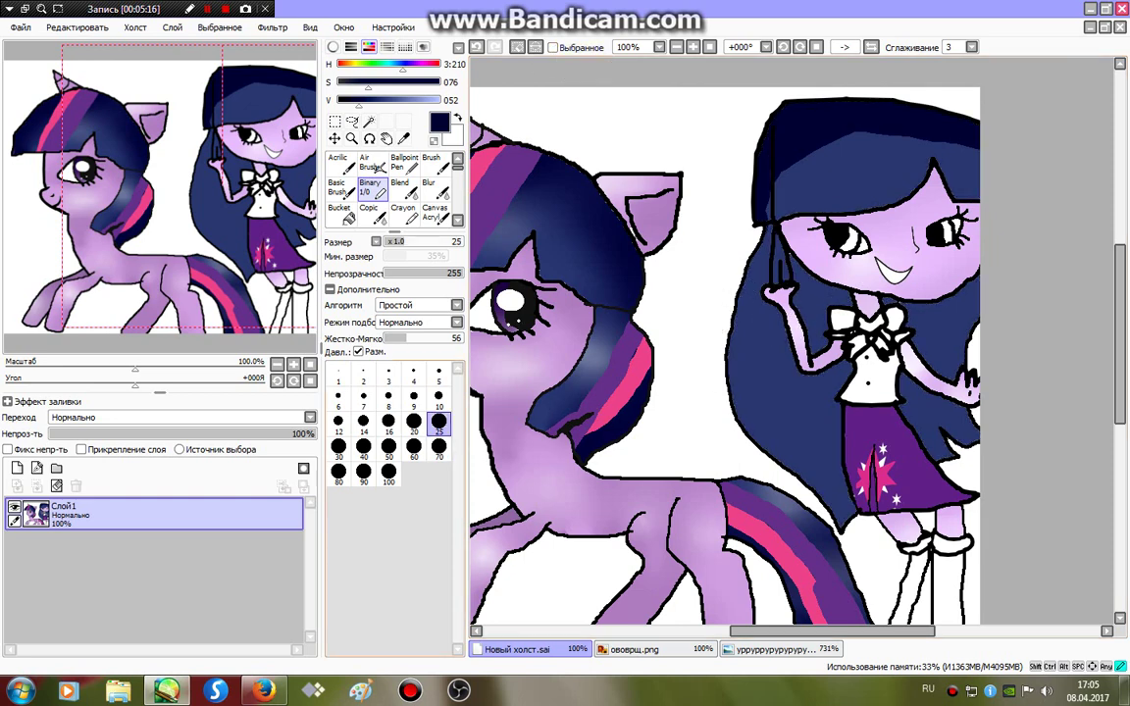
pyautogui.moveTo(755, 260)
pyautogui.mouseDown()
pyautogui.moveTo(770, 267)
pyautogui.moveTo(746, 306)
pyautogui.mouseUp()
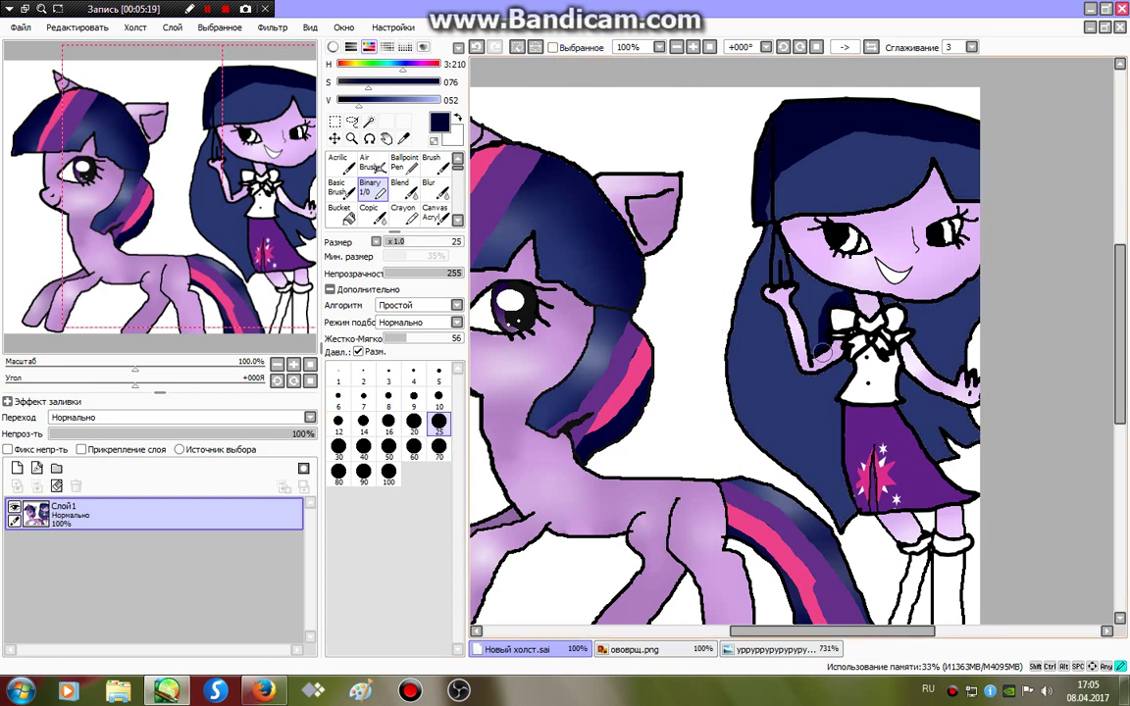
pyautogui.moveTo(822, 351)
pyautogui.mouseDown()
pyautogui.moveTo(794, 284)
pyautogui.moveTo(762, 288)
pyautogui.moveTo(804, 375)
pyautogui.moveTo(851, 356)
pyautogui.moveTo(835, 401)
pyautogui.mouseUp()
pyautogui.moveTo(757, 355); pyautogui.dragTo(767, 477)
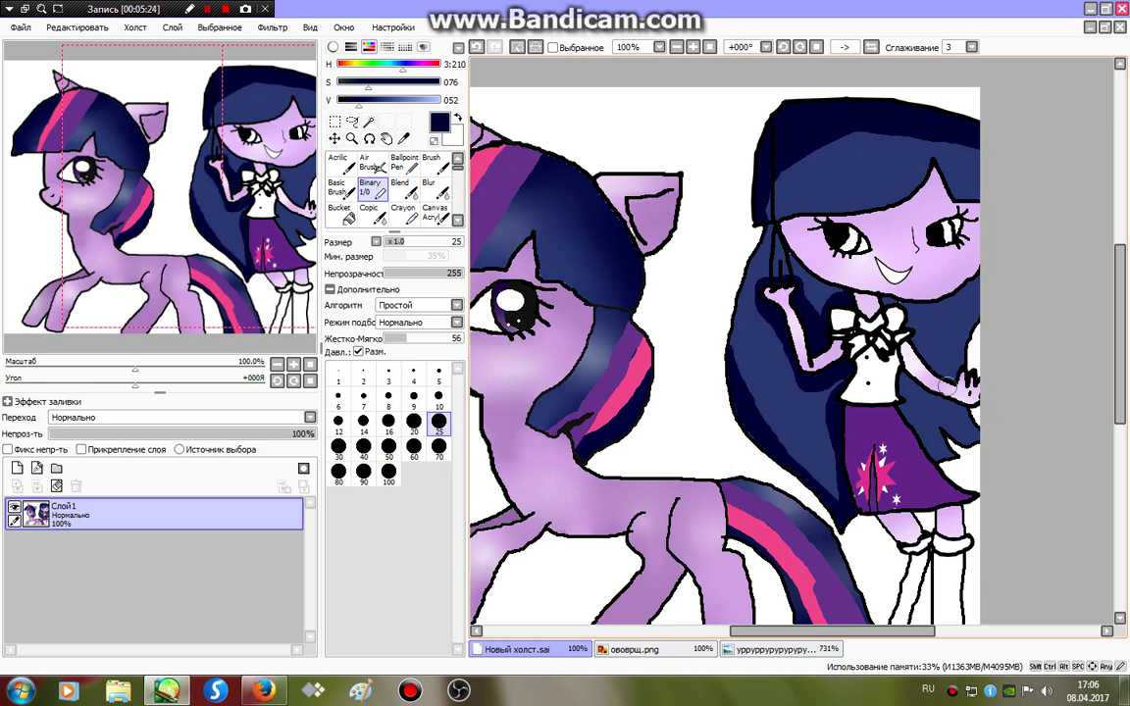
pyautogui.moveTo(853, 348)
pyautogui.mouseDown()
pyautogui.moveTo(818, 332)
pyautogui.moveTo(870, 340)
pyautogui.moveTo(809, 280)
pyautogui.mouseUp()
pyautogui.moveTo(896, 302); pyautogui.dragTo(878, 259)
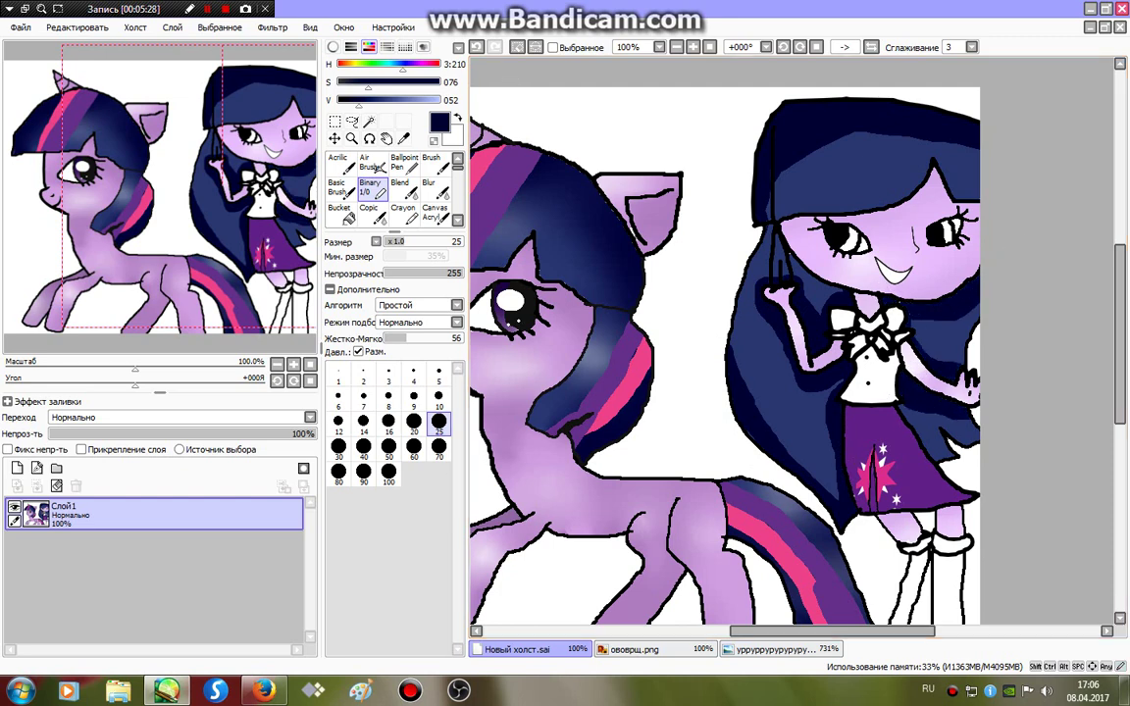
# Paint white highlight strokes across the girl's fringe and long hair with the size 25 Binary pen.
pyautogui.keyDown('alt'); pyautogui.click(673, 133); pyautogui.keyUp('alt')
pyautogui.moveTo(852, 165); pyautogui.dragTo(977, 165)
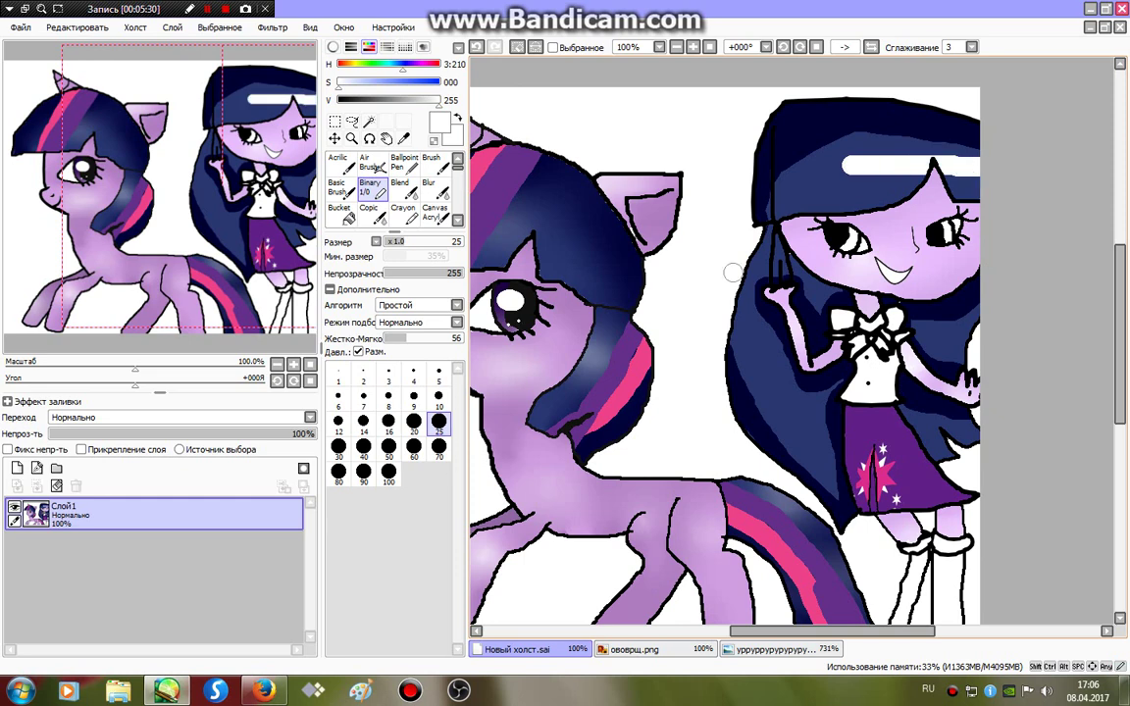
pyautogui.moveTo(743, 324); pyautogui.dragTo(800, 421)
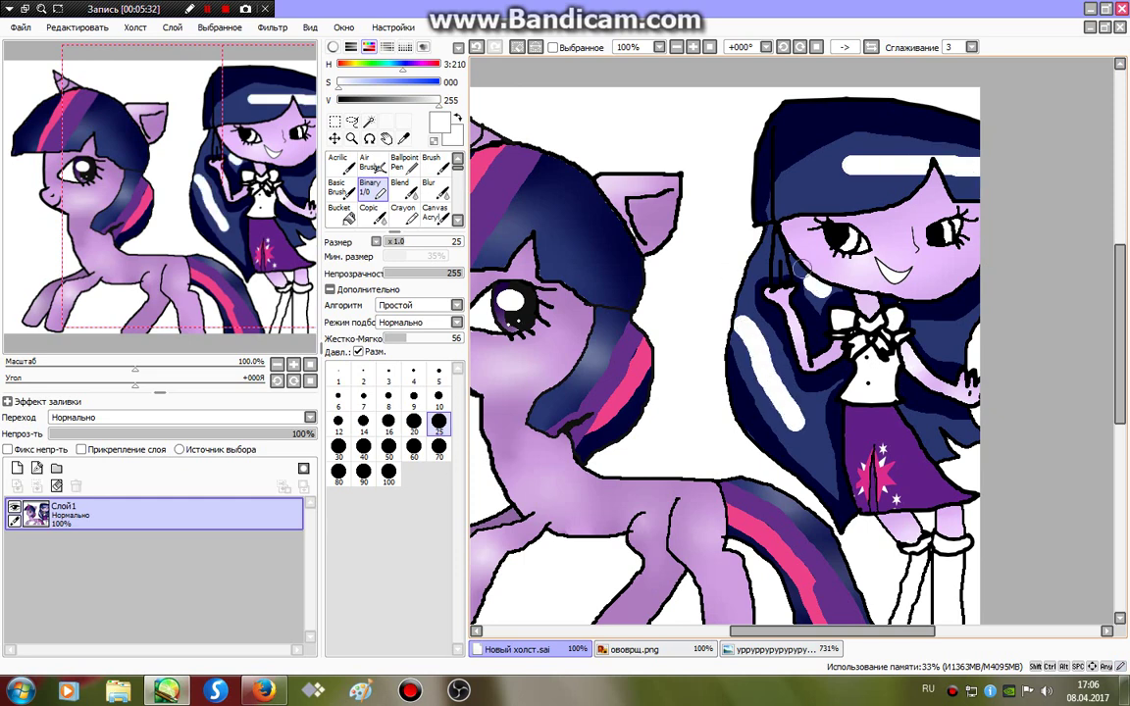
pyautogui.moveTo(755, 255); pyautogui.dragTo(836, 299)
pyautogui.moveTo(939, 343); pyautogui.dragTo(971, 337)
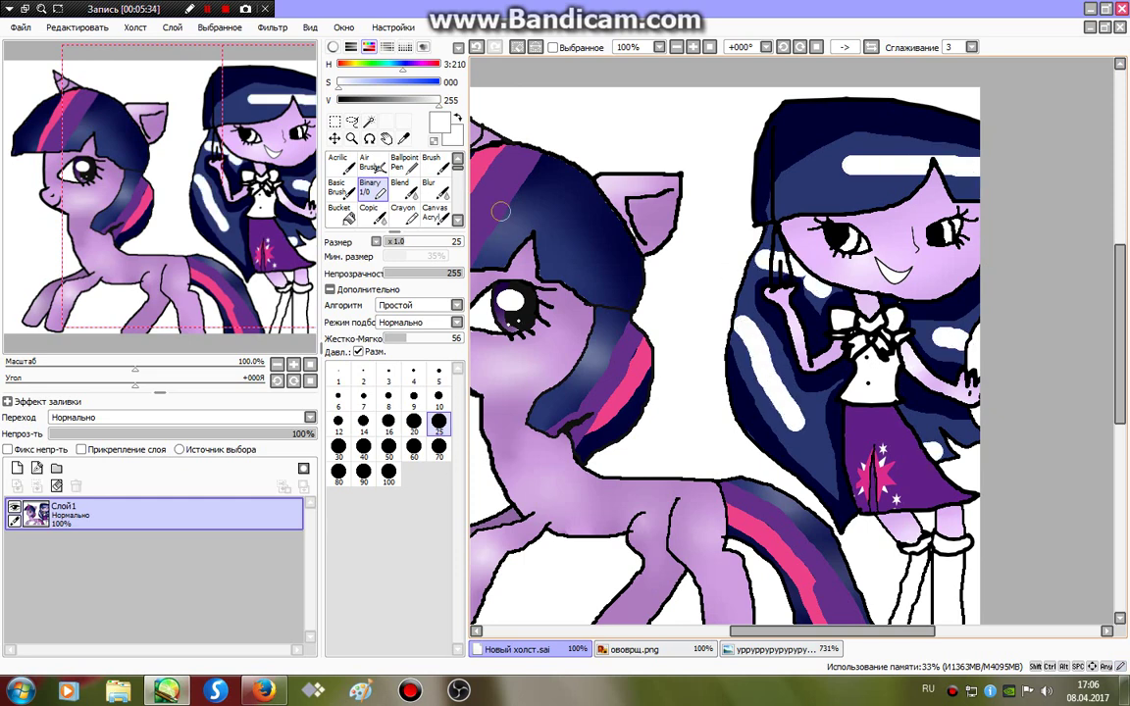
# Soften the white highlights on the girl's fringe and long hair into the blue with the size 30 Blur brush.
pyautogui.click(428, 187)
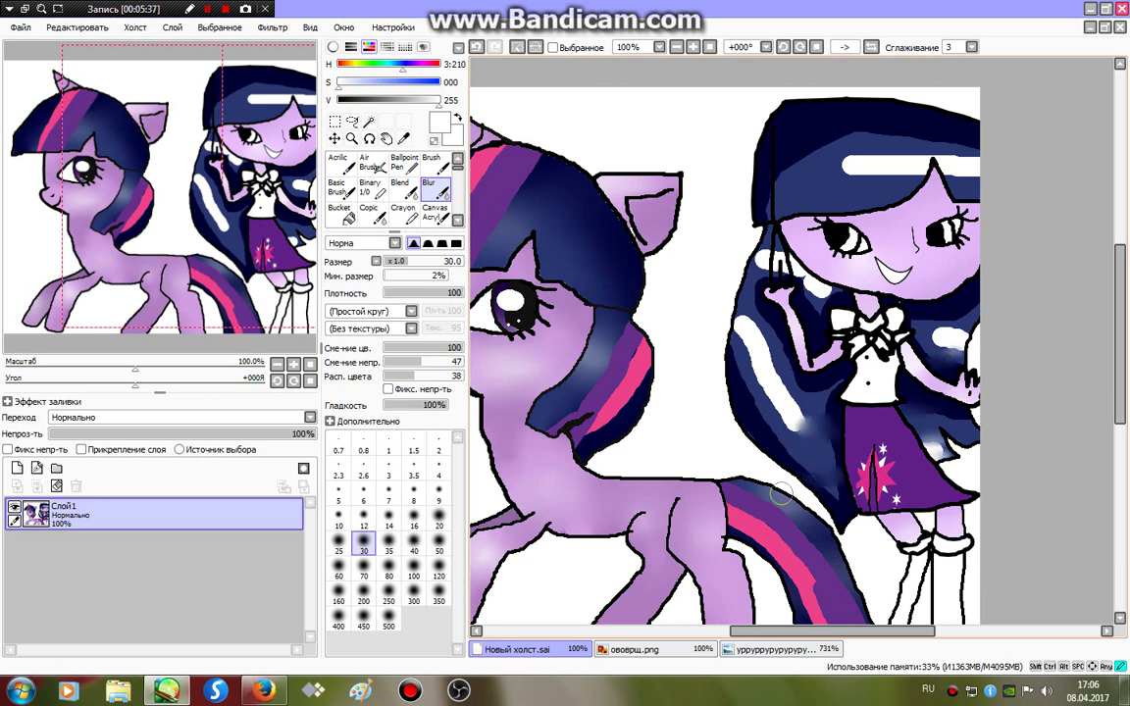
pyautogui.moveTo(760, 295)
pyautogui.mouseDown()
pyautogui.moveTo(775, 373)
pyautogui.moveTo(756, 324)
pyautogui.moveTo(766, 462)
pyautogui.moveTo(682, 313)
pyautogui.moveTo(721, 255)
pyautogui.moveTo(741, 280)
pyautogui.mouseUp()
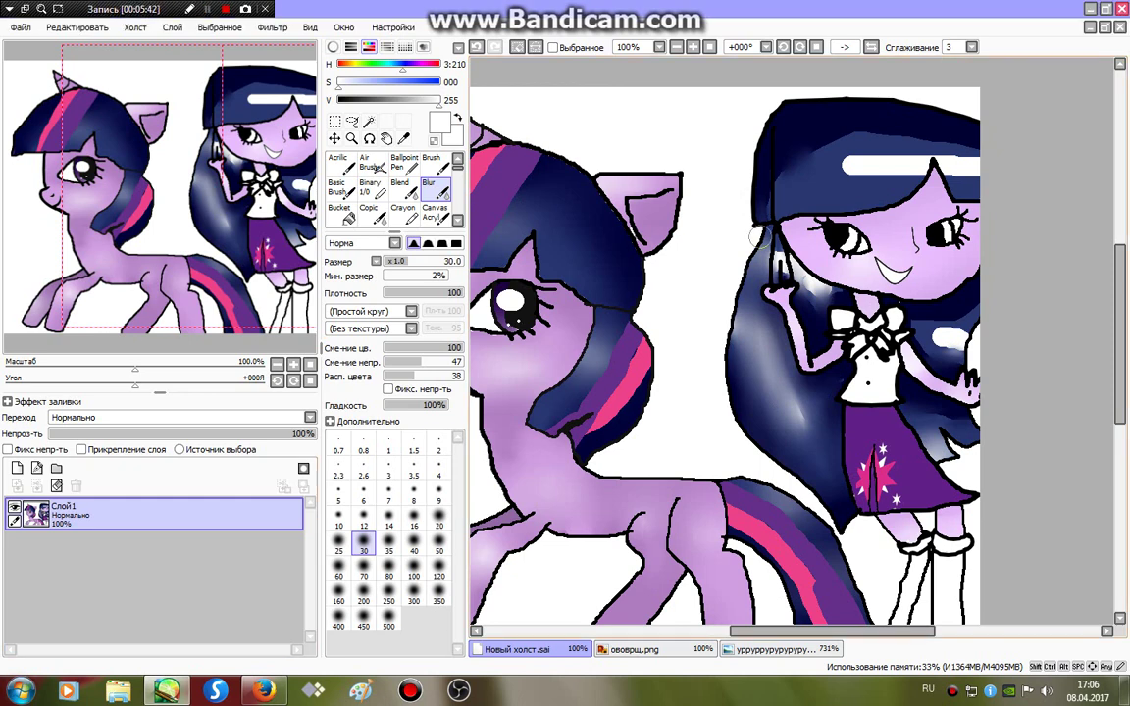
pyautogui.moveTo(802, 241)
pyautogui.mouseDown()
pyautogui.moveTo(725, 251)
pyautogui.moveTo(748, 479)
pyautogui.moveTo(750, 415)
pyautogui.moveTo(712, 373)
pyautogui.moveTo(829, 292)
pyautogui.moveTo(873, 157)
pyautogui.moveTo(954, 385)
pyautogui.moveTo(849, 152)
pyautogui.moveTo(848, 304)
pyautogui.moveTo(865, 314)
pyautogui.mouseUp()
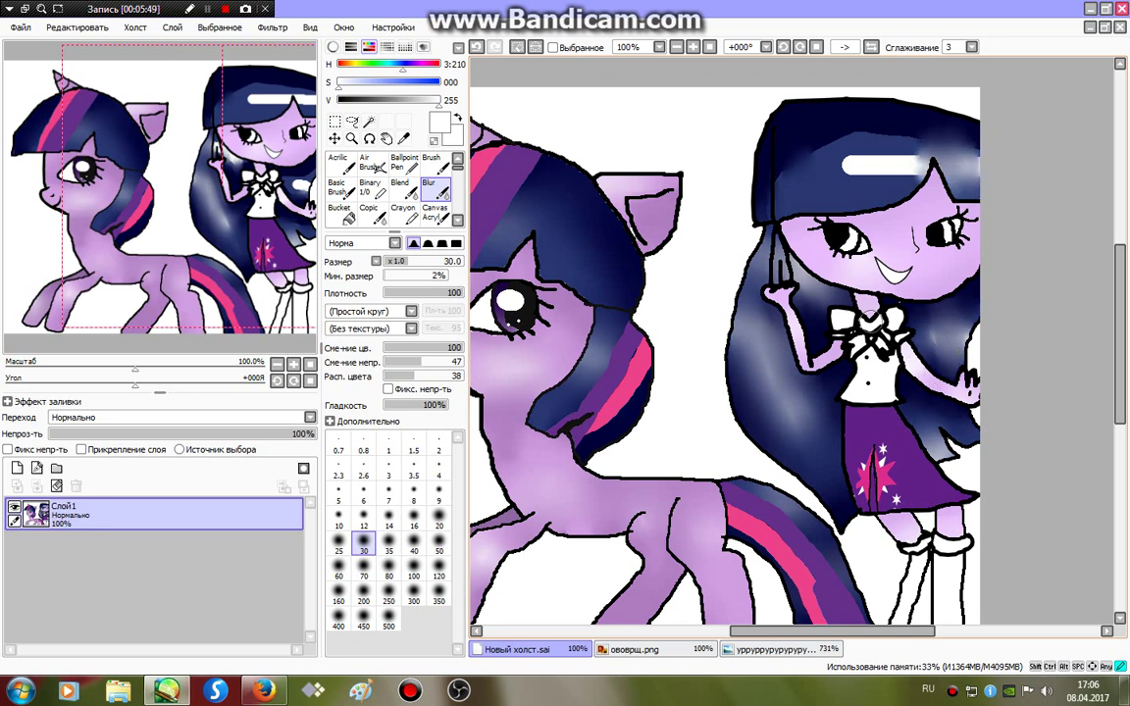
pyautogui.moveTo(936, 124)
pyautogui.mouseDown()
pyautogui.moveTo(797, 172)
pyautogui.moveTo(785, 145)
pyautogui.moveTo(799, 152)
pyautogui.moveTo(922, 108)
pyautogui.mouseUp()
pyautogui.moveTo(883, 147)
pyautogui.mouseDown()
pyautogui.moveTo(775, 162)
pyautogui.moveTo(937, 169)
pyautogui.mouseUp()
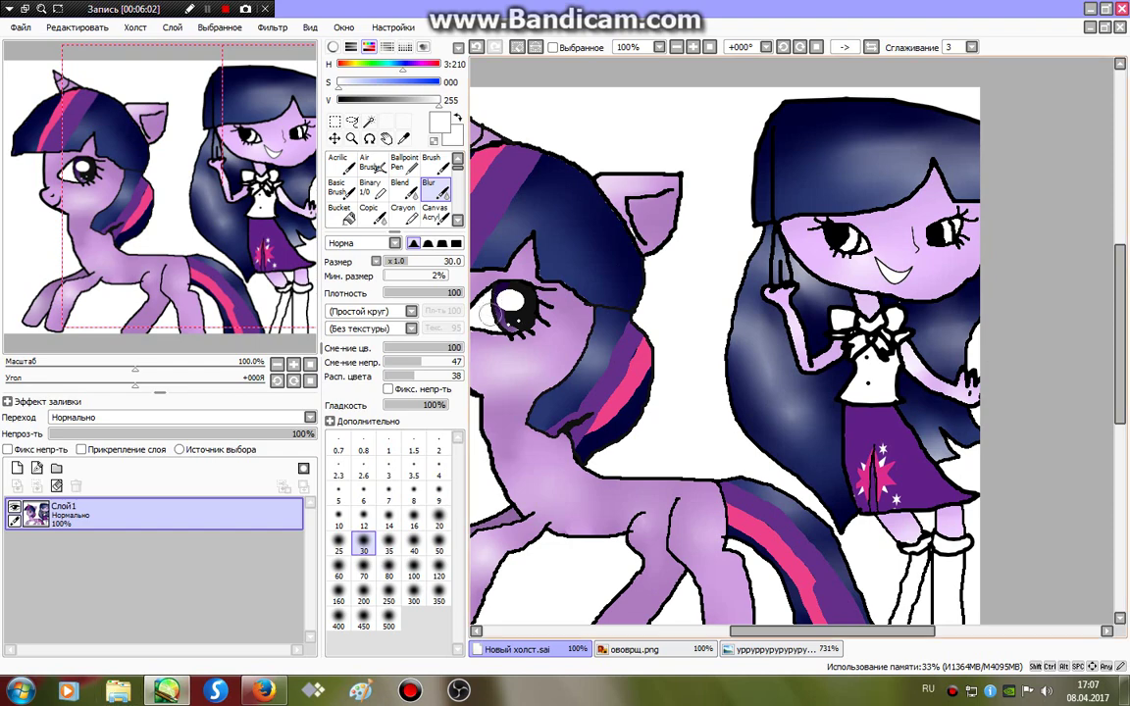
# Sample the pink from the reference hair and paint pink streaks in the girl's fringe and long hair with the size 25 Binary pen.
pyautogui.click(370, 187)
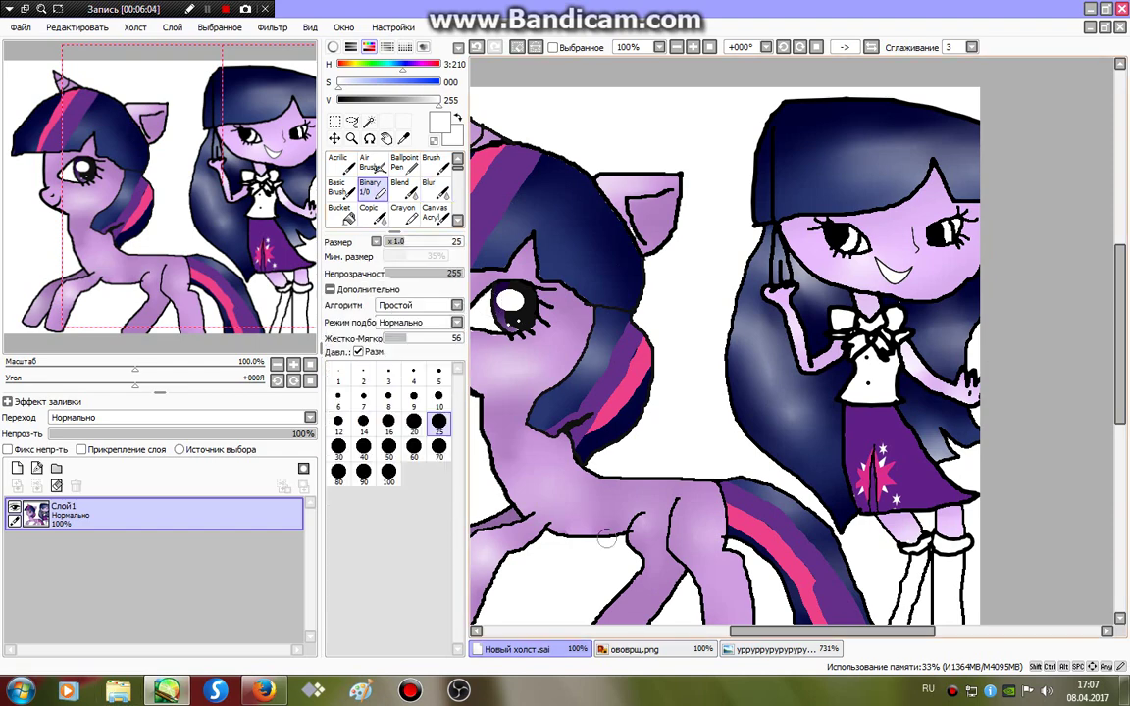
pyautogui.click(635, 650)
pyautogui.keyDown('alt'); pyautogui.click(564, 459); pyautogui.keyUp('alt')
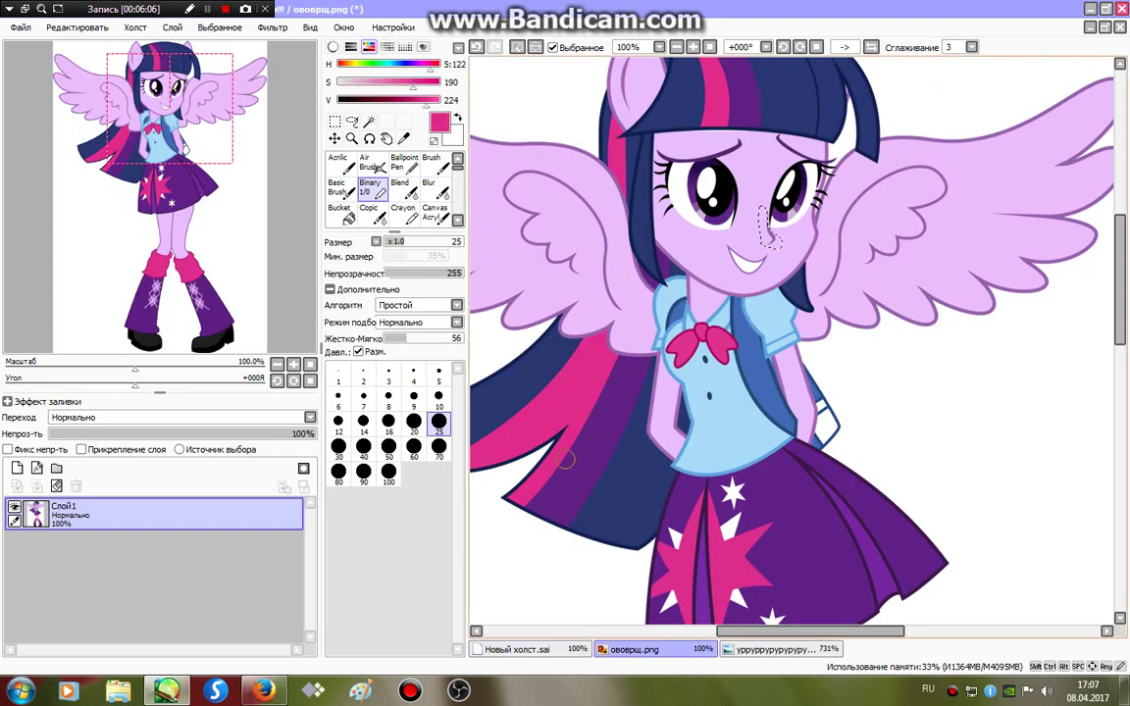
pyautogui.hotkey('ctrl', 'Tab')
pyautogui.moveTo(888, 101); pyautogui.dragTo(905, 189)
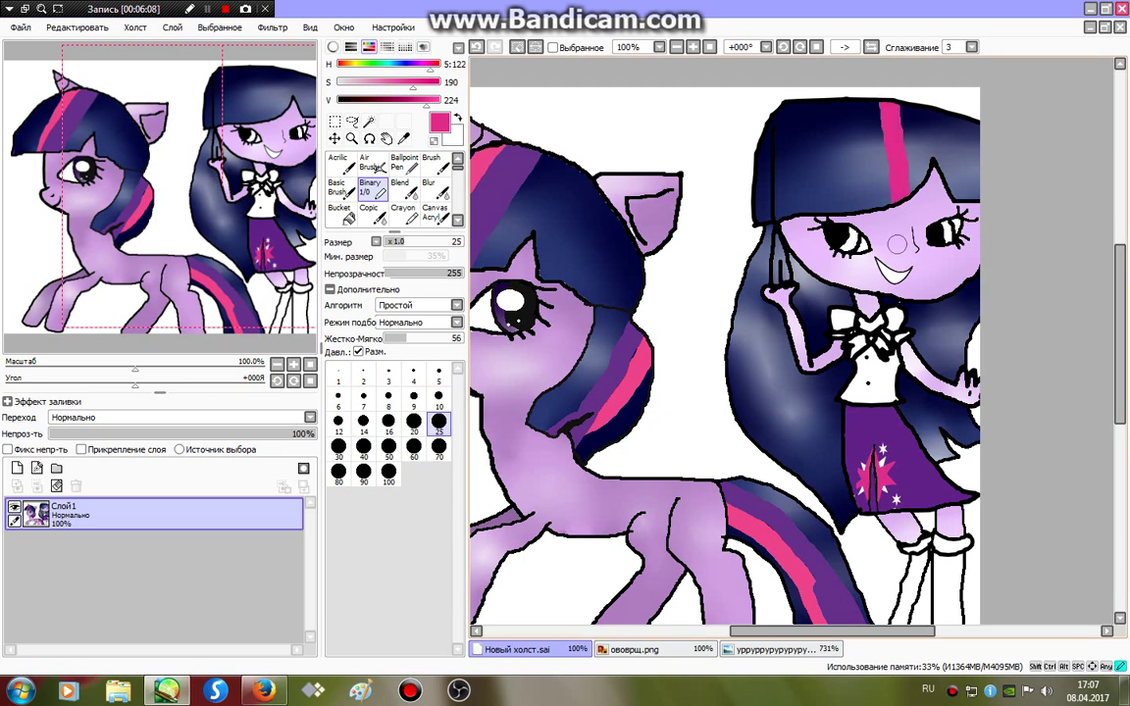
pyautogui.moveTo(829, 278)
pyautogui.mouseDown()
pyautogui.moveTo(744, 405)
pyautogui.moveTo(842, 525)
pyautogui.mouseUp()
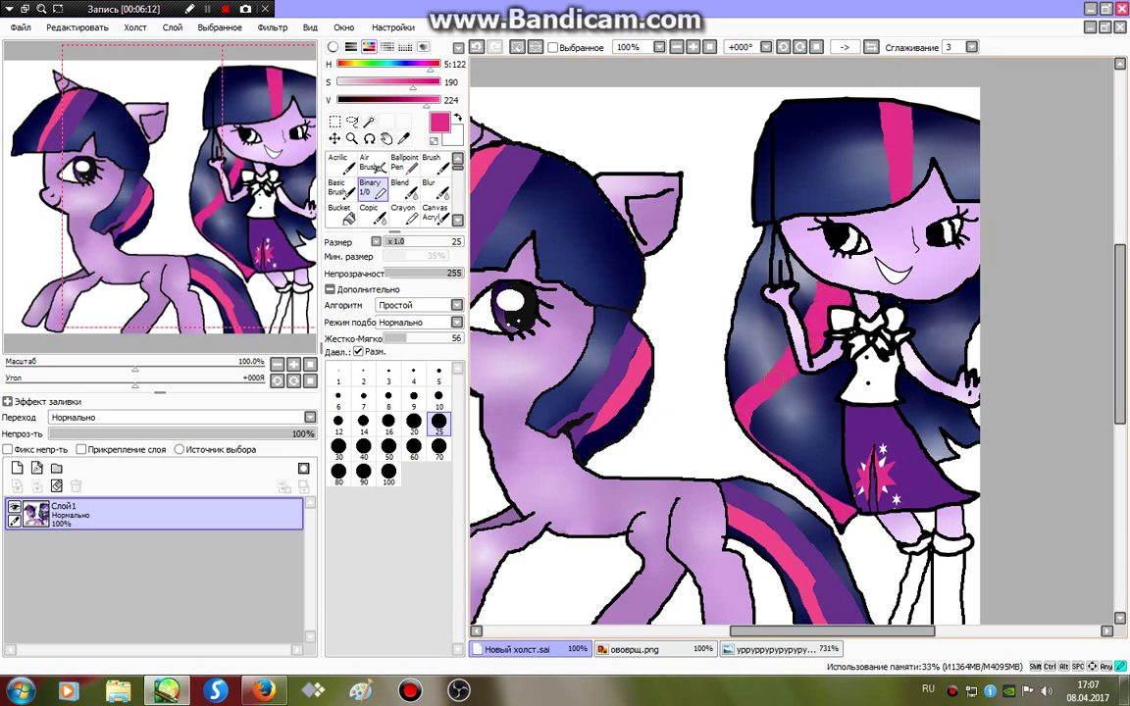
pyautogui.moveTo(760, 412); pyautogui.dragTo(846, 505)
# Sample the purple from the reference image and paint purple streaks beside the pink ones in the girl's long hair and fringe.
pyautogui.click(633, 649)
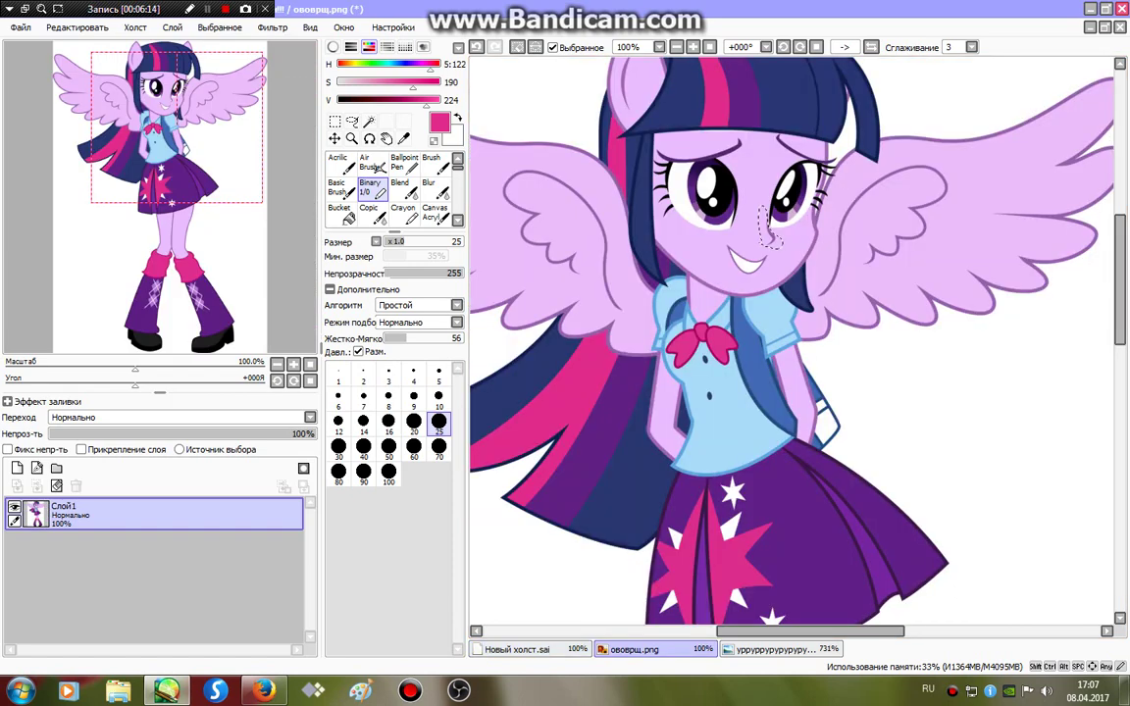
pyautogui.keyDown('alt'); pyautogui.click(587, 604); pyautogui.keyUp('alt')
pyautogui.click(517, 649)
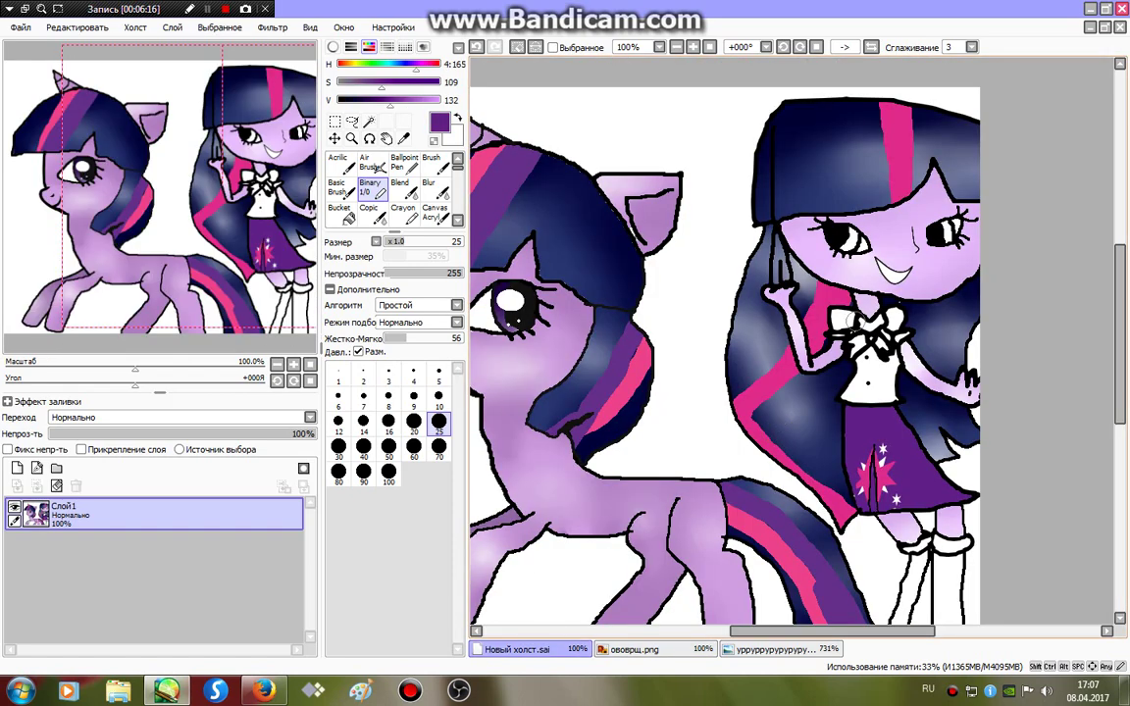
pyautogui.moveTo(691, 387); pyautogui.dragTo(852, 506)
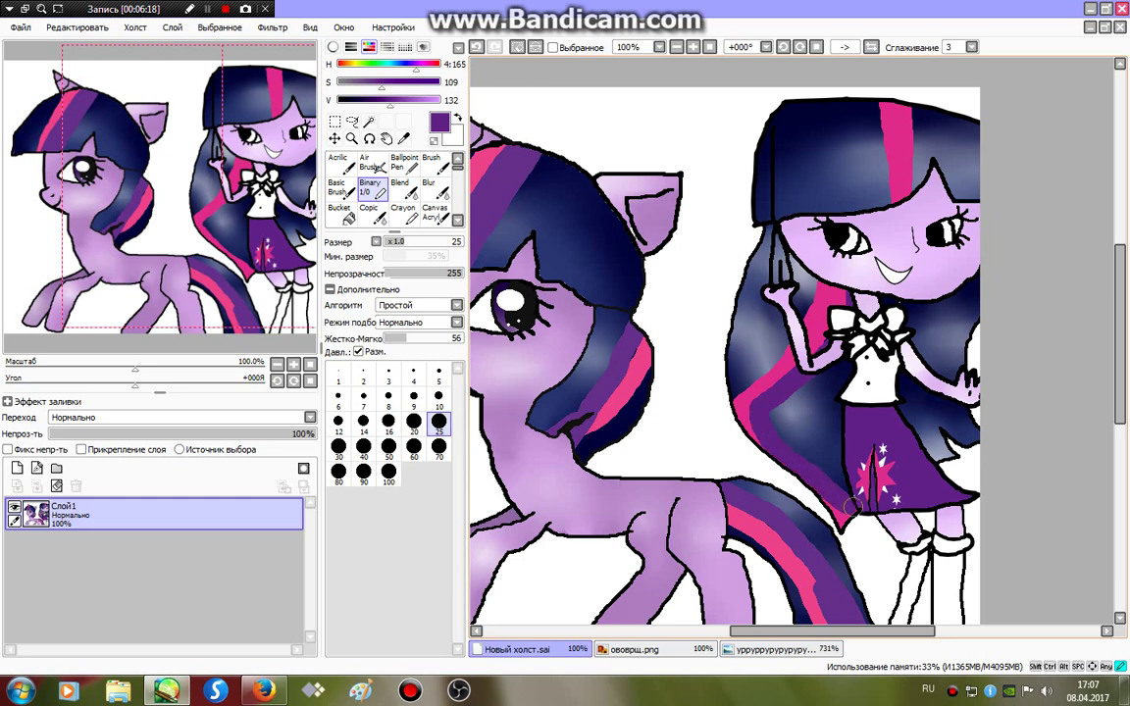
pyautogui.moveTo(912, 115)
pyautogui.mouseDown()
pyautogui.moveTo(833, 118)
pyautogui.moveTo(848, 147)
pyautogui.moveTo(842, 108)
pyautogui.moveTo(922, 186)
pyautogui.mouseUp()
# Turn on the selection outline display and select the girl's puffed sleeves and blouse body with the Magic Wand.
pyautogui.click(553, 47)
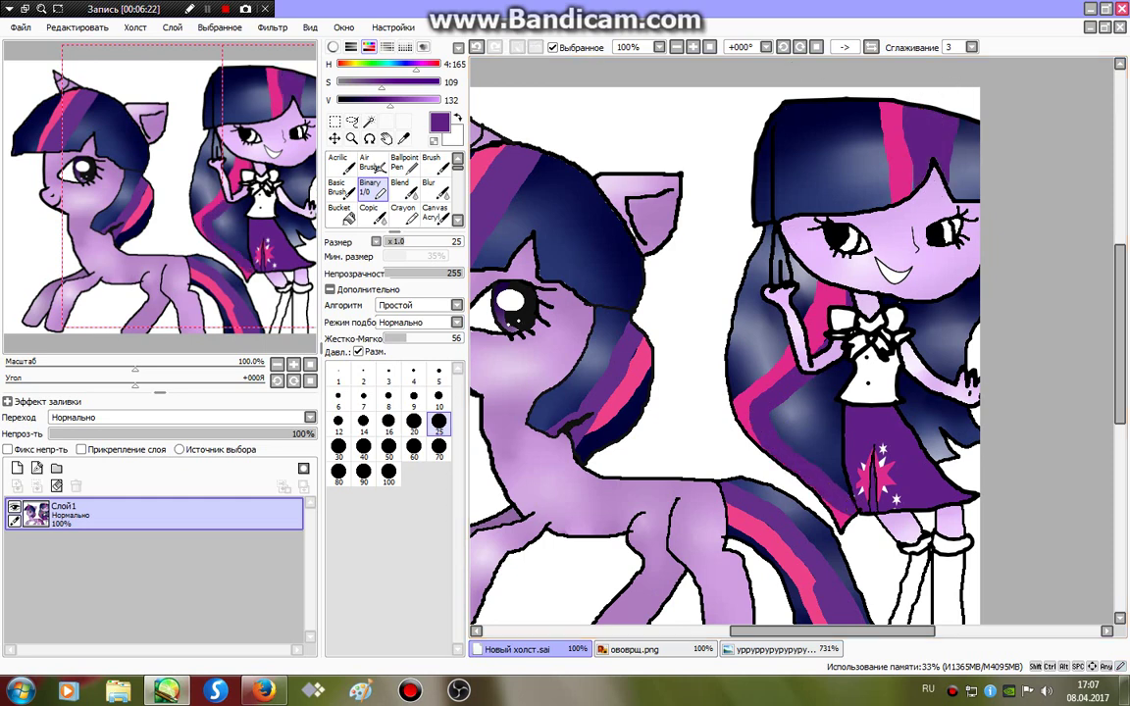
pyautogui.click(367, 119)
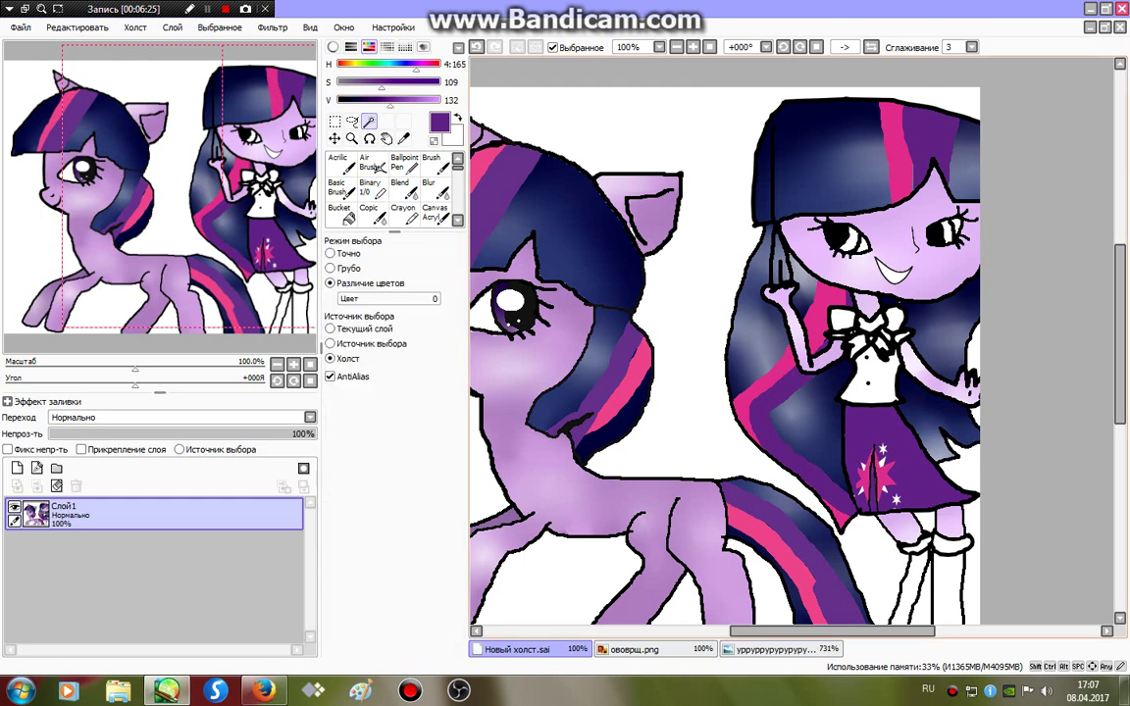
pyautogui.click(842, 319)
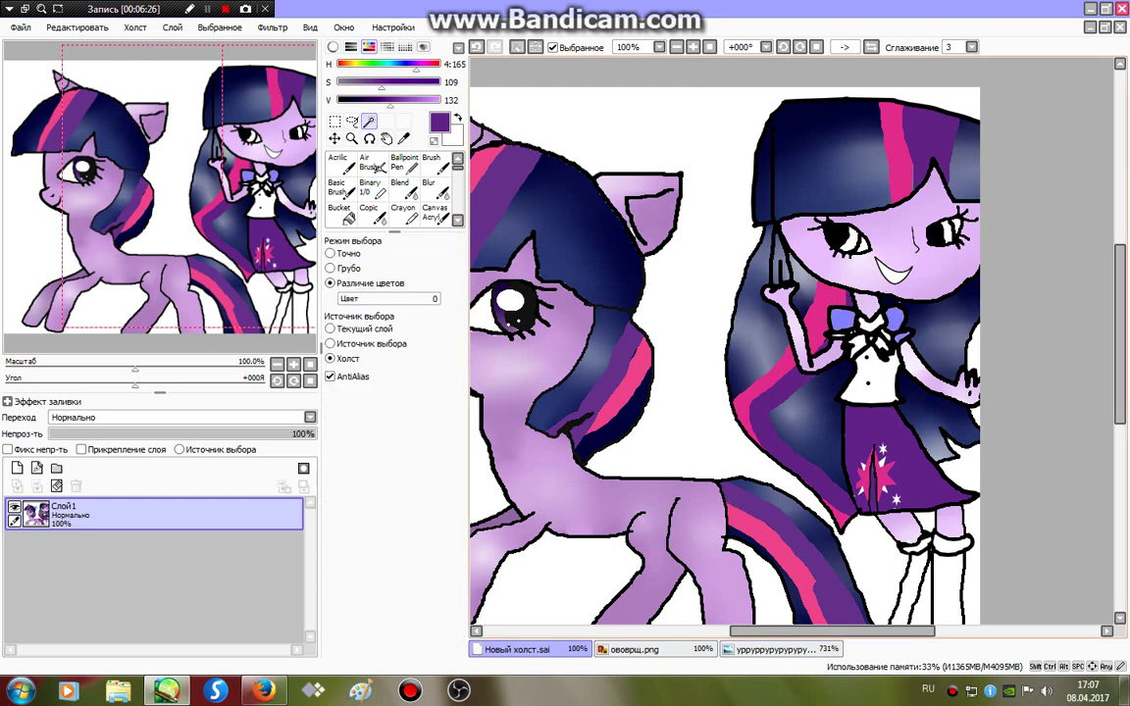
pyautogui.click(865, 377)
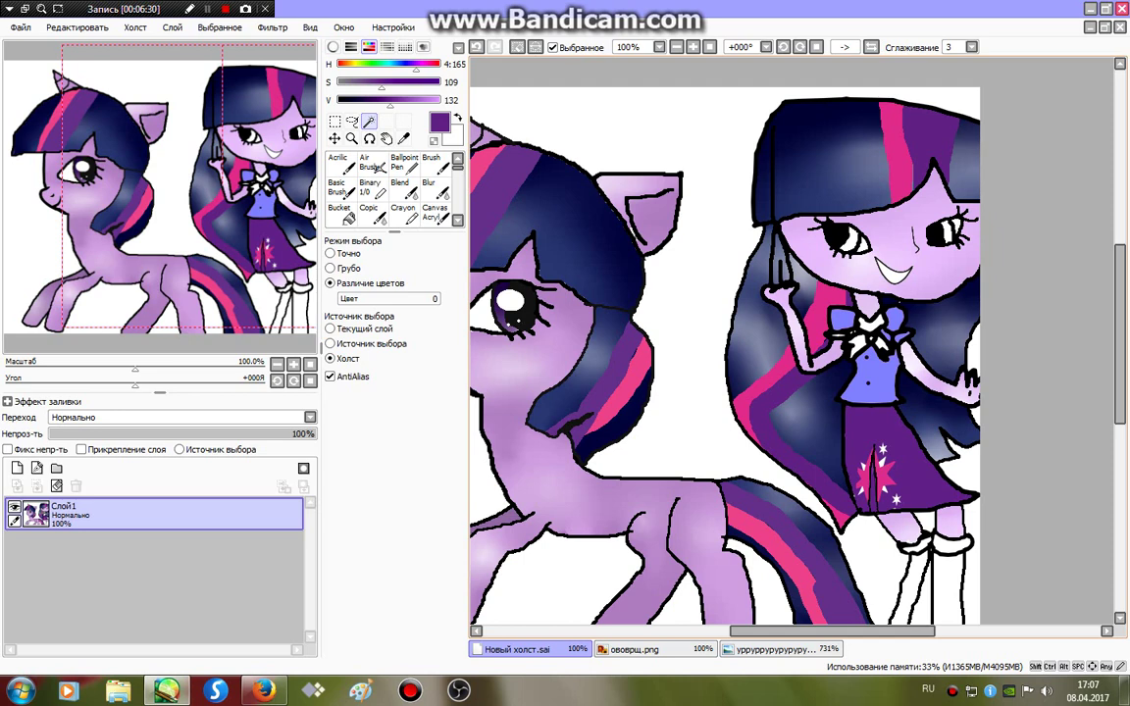
# Add the narrow strip under the girl's sleeve to the Magic Wand selection, undoing the accidental selection of the black outline.
pyautogui.scroll(5, 705, 361)
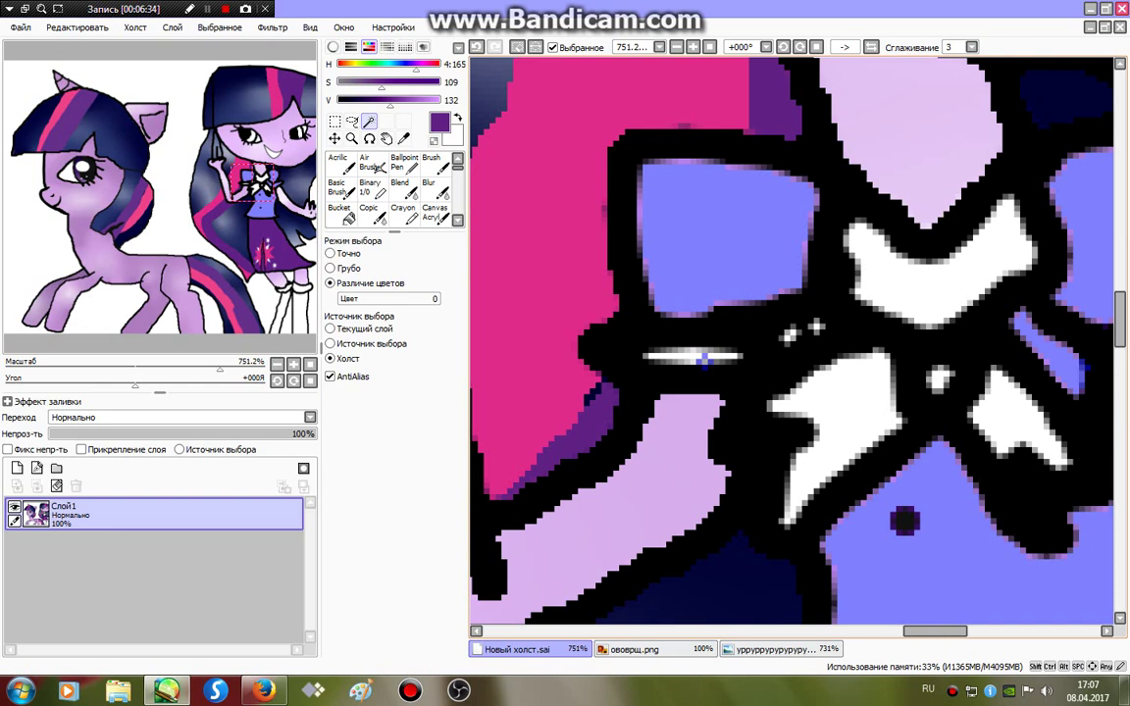
pyautogui.click(703, 361)
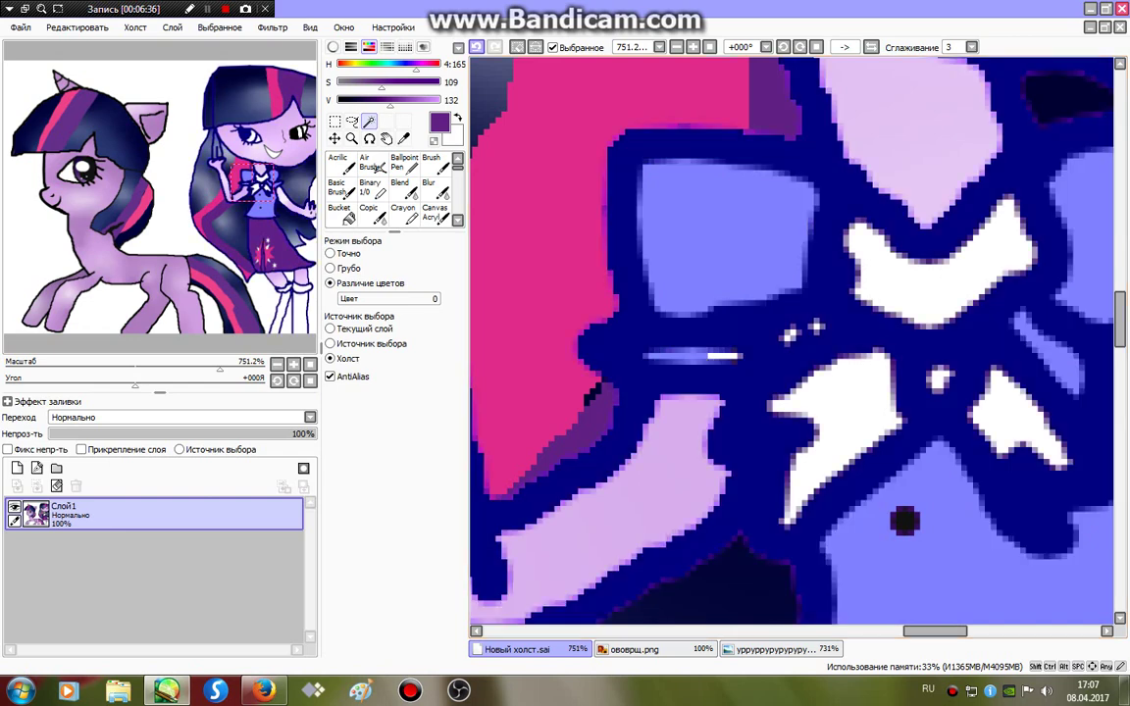
pyautogui.hotkey('ctrl', 'd')
pyautogui.click(703, 359)
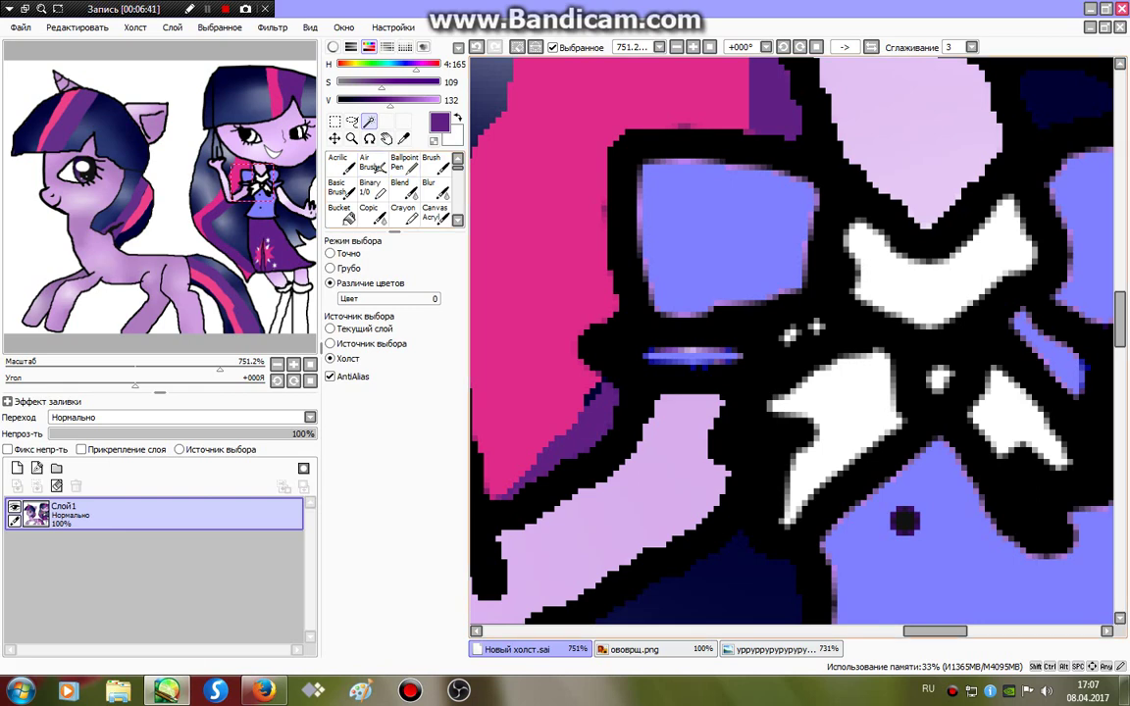
pyautogui.click(706, 304)
pyautogui.hotkey('ctrl', 'd')
pyautogui.hotkey('ctrl', '0')
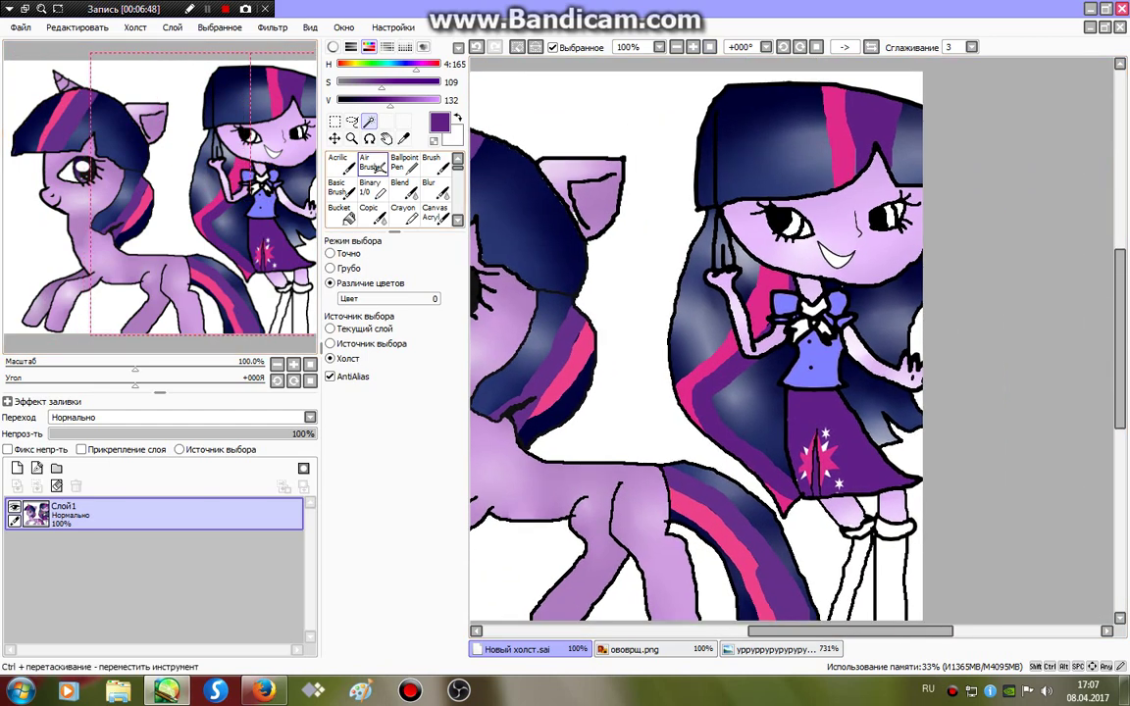
# Sample the light blue from the reference blouse and fill the girl's selected blouse and sleeves with the size 70 Binary pen.
pyautogui.click(370, 187)
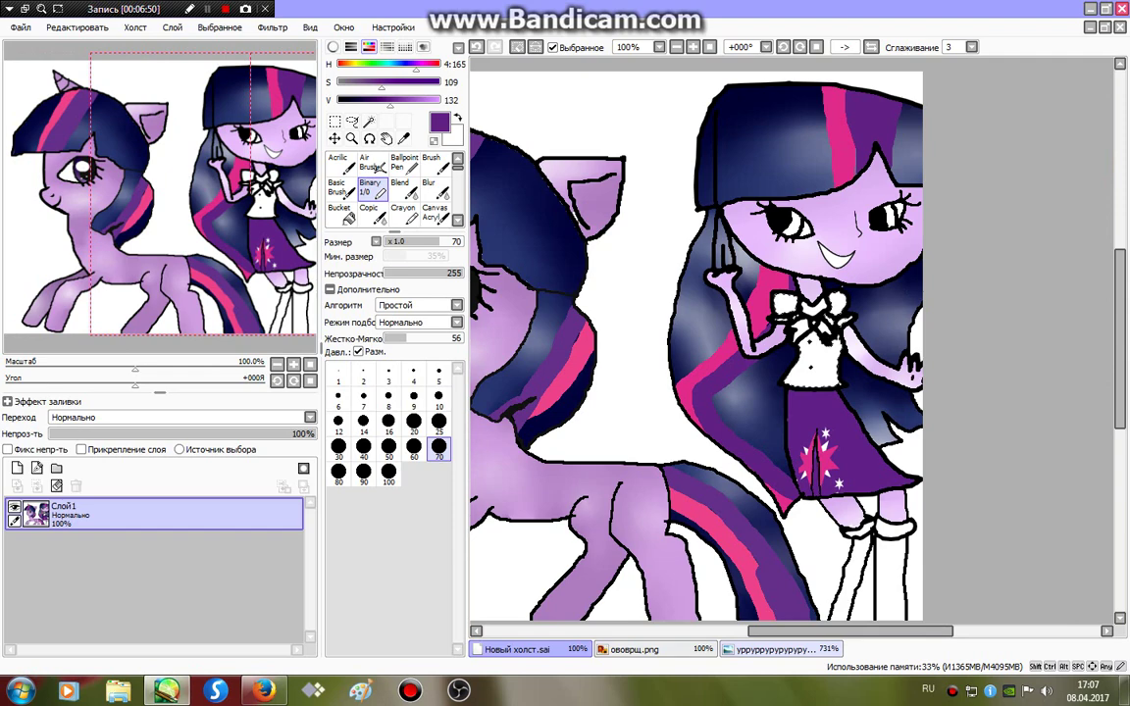
pyautogui.click(632, 649)
pyautogui.keyDown('alt'); pyautogui.click(650, 338); pyautogui.keyUp('alt')
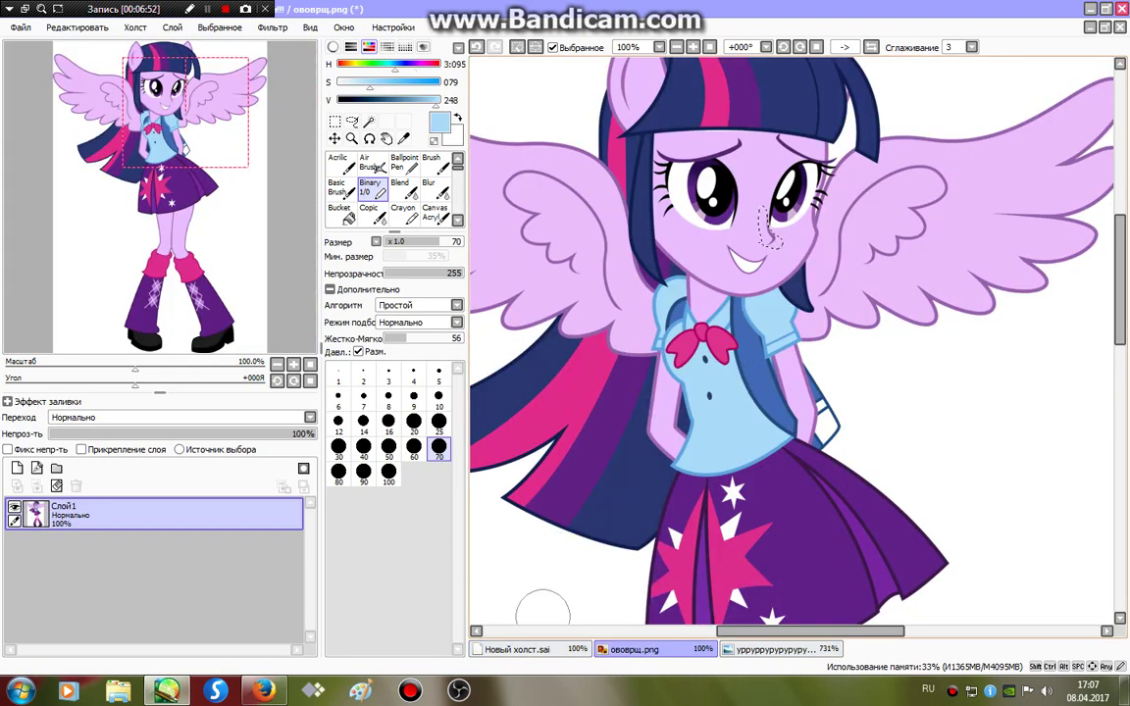
pyautogui.click(517, 649)
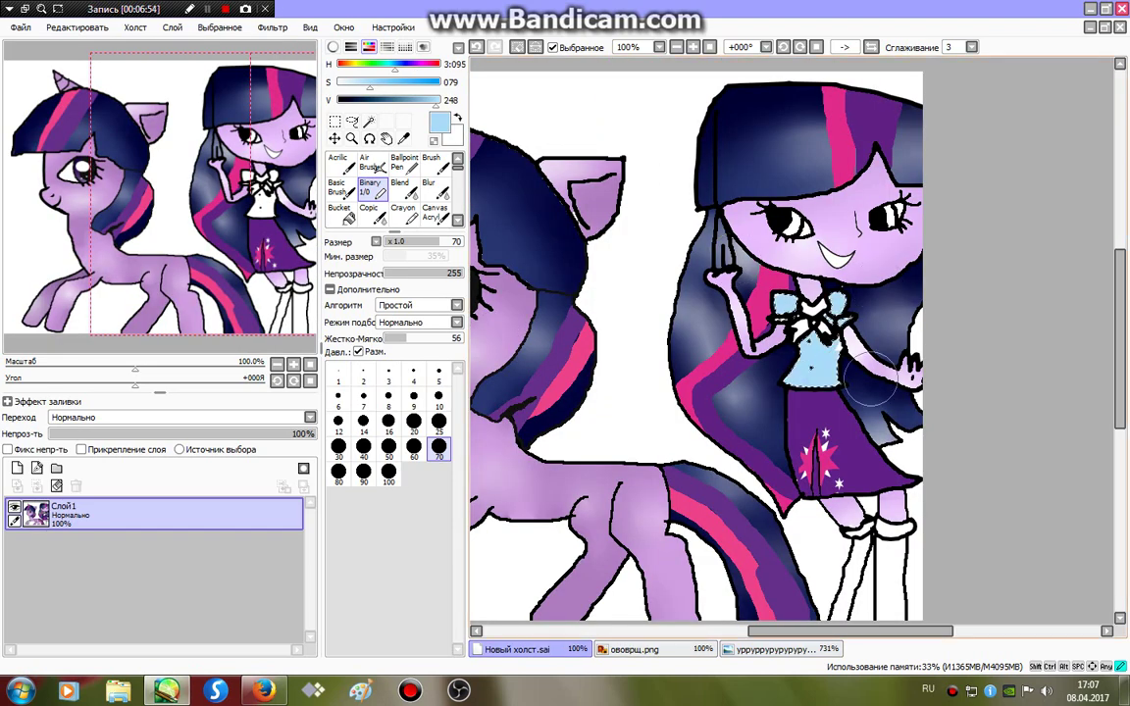
# Shade the girl's sleeves and blouse with the blue darkened to brightness 206 at size 25, and blend it with the Blur brush.
pyautogui.click(420, 100)
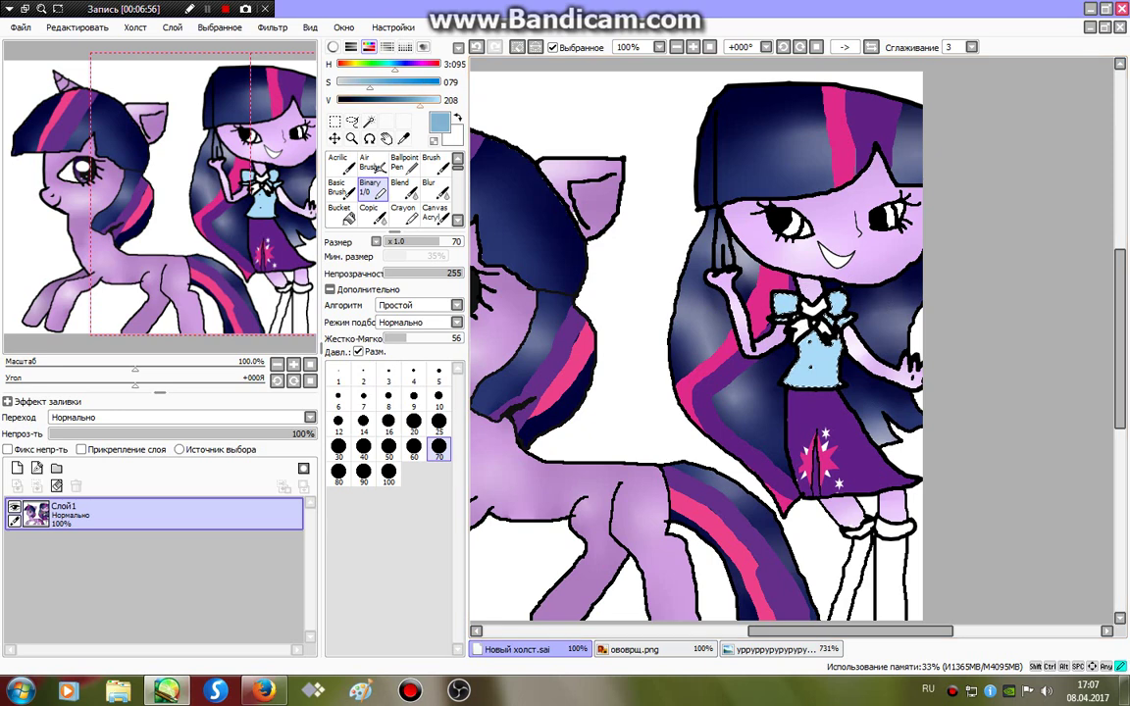
pyautogui.click(439, 420)
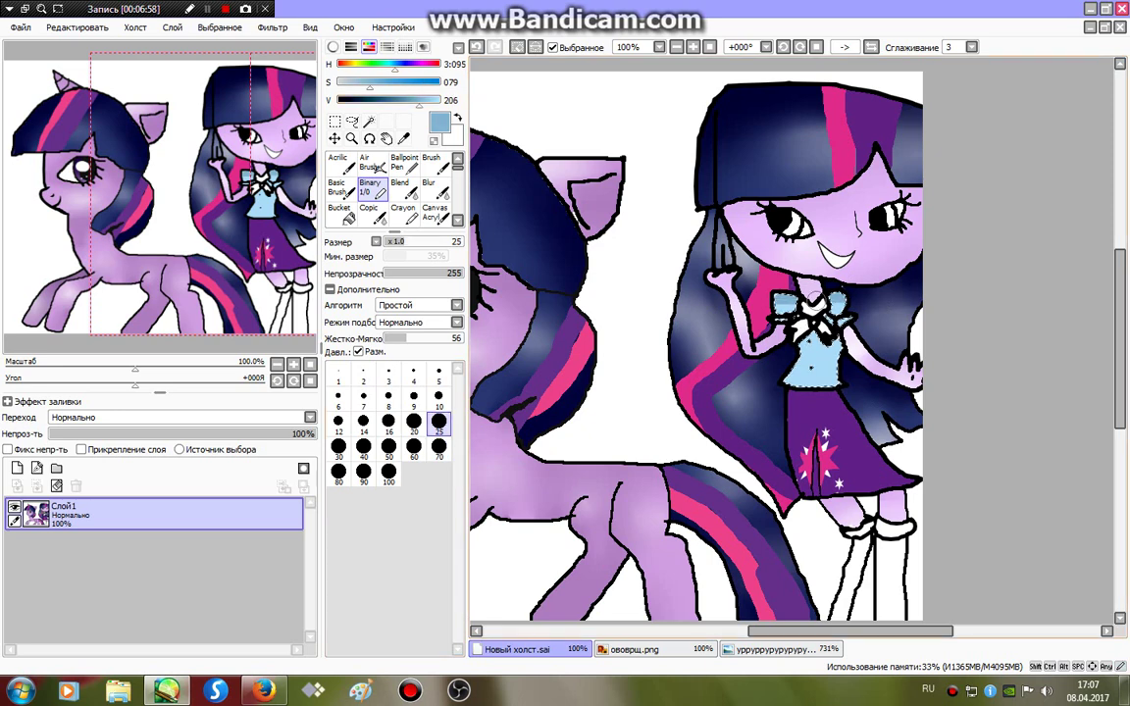
pyautogui.click(429, 189)
pyautogui.moveTo(832, 384); pyautogui.dragTo(796, 383)
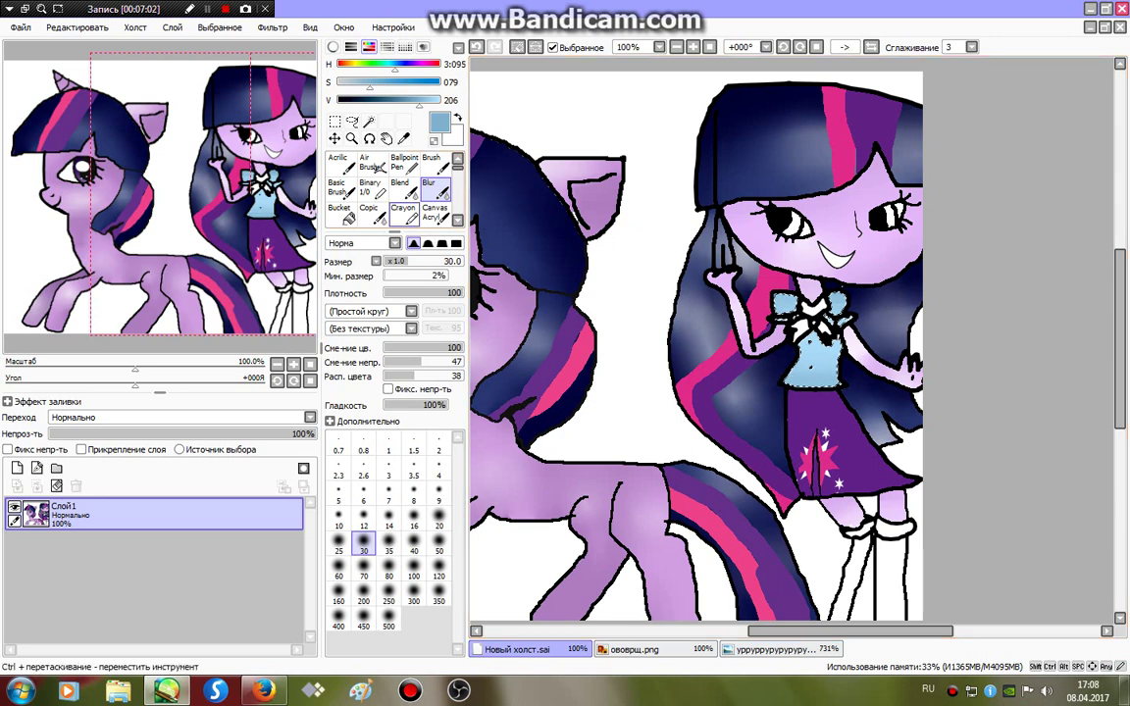
# Add white highlights to the girl's blouse and sleeves with the size 25 Binary pen, blur them in, and clear the selection.
pyautogui.click(370, 186)
pyautogui.moveTo(392, 101); pyautogui.dragTo(443, 100)
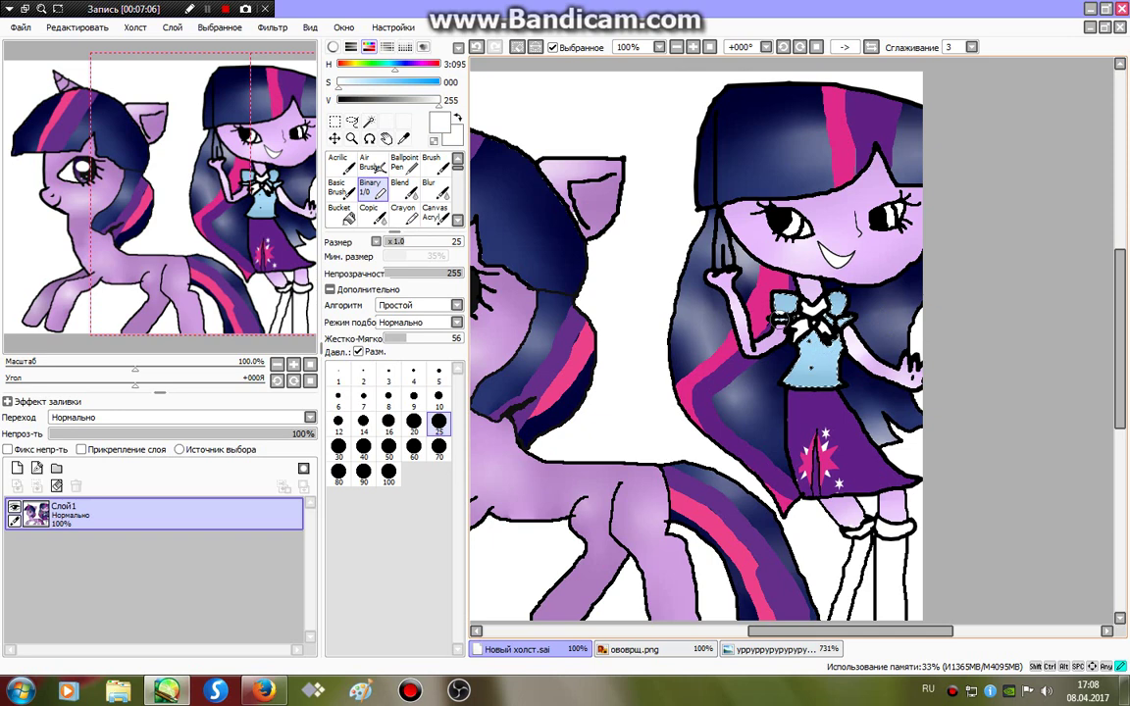
pyautogui.moveTo(745, 294)
pyautogui.mouseDown()
pyautogui.moveTo(736, 333)
pyautogui.moveTo(796, 310)
pyautogui.moveTo(738, 344)
pyautogui.mouseUp()
pyautogui.click(431, 189)
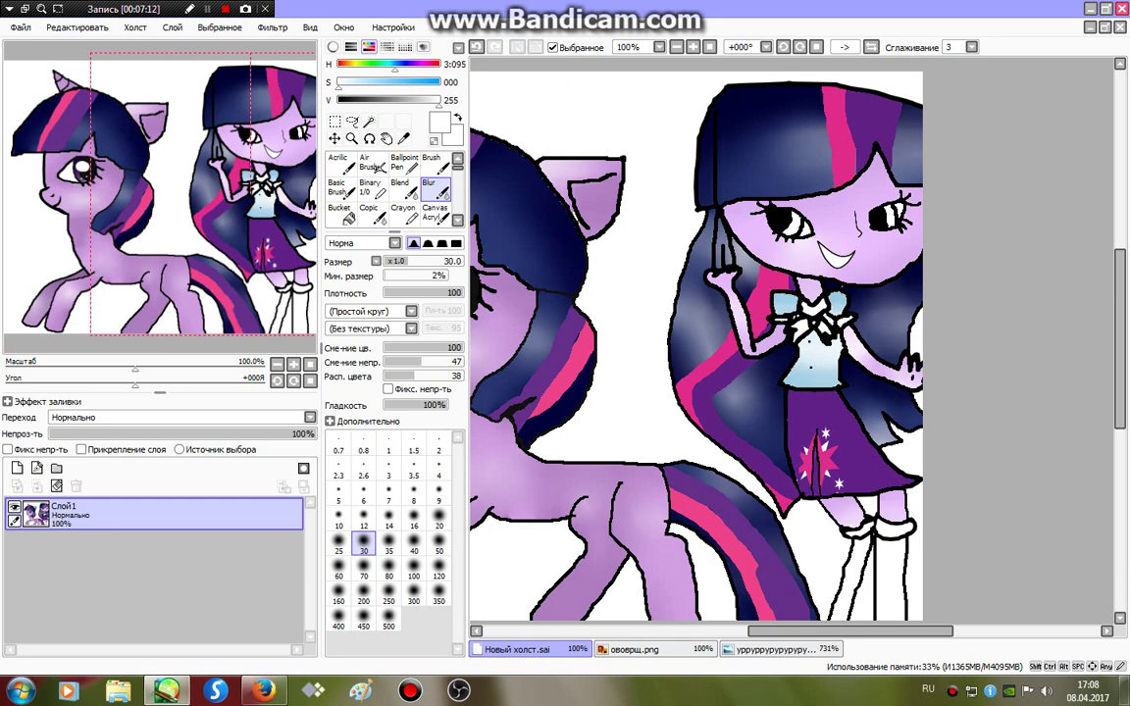
# Select the blouse collar with the Magic Wand and fill it with the light blue sampled from the sleeve.
pyautogui.click(368, 121)
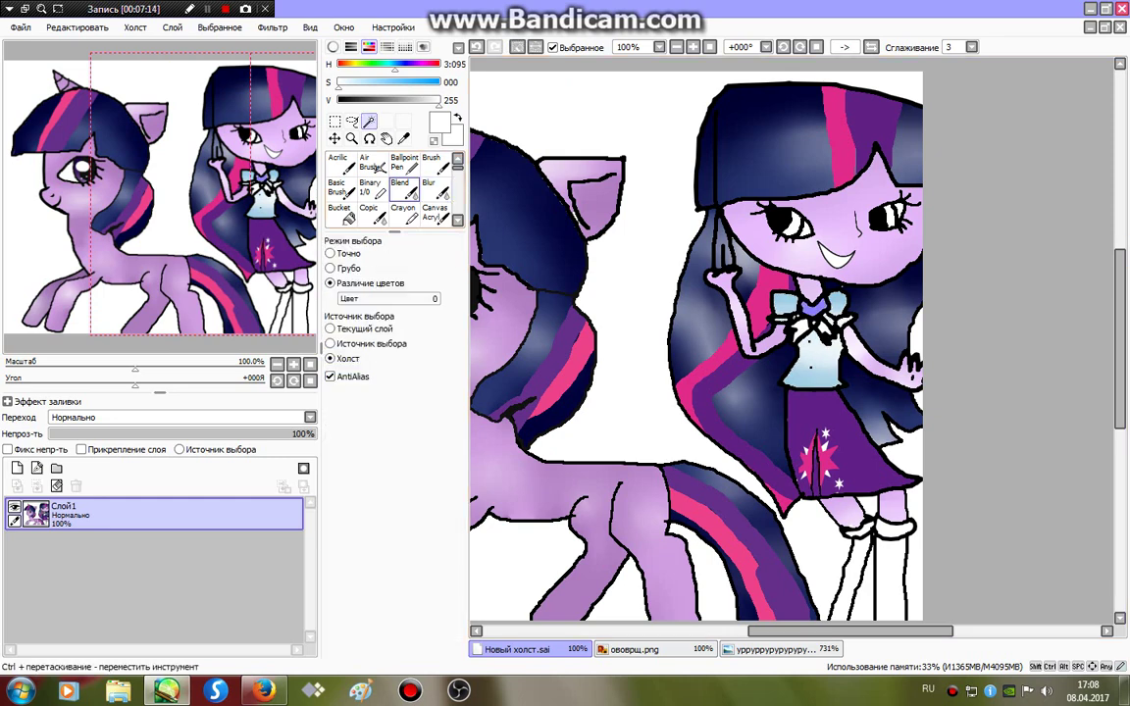
pyautogui.click(370, 188)
pyautogui.keyDown('alt'); pyautogui.click(782, 312); pyautogui.keyUp('alt')
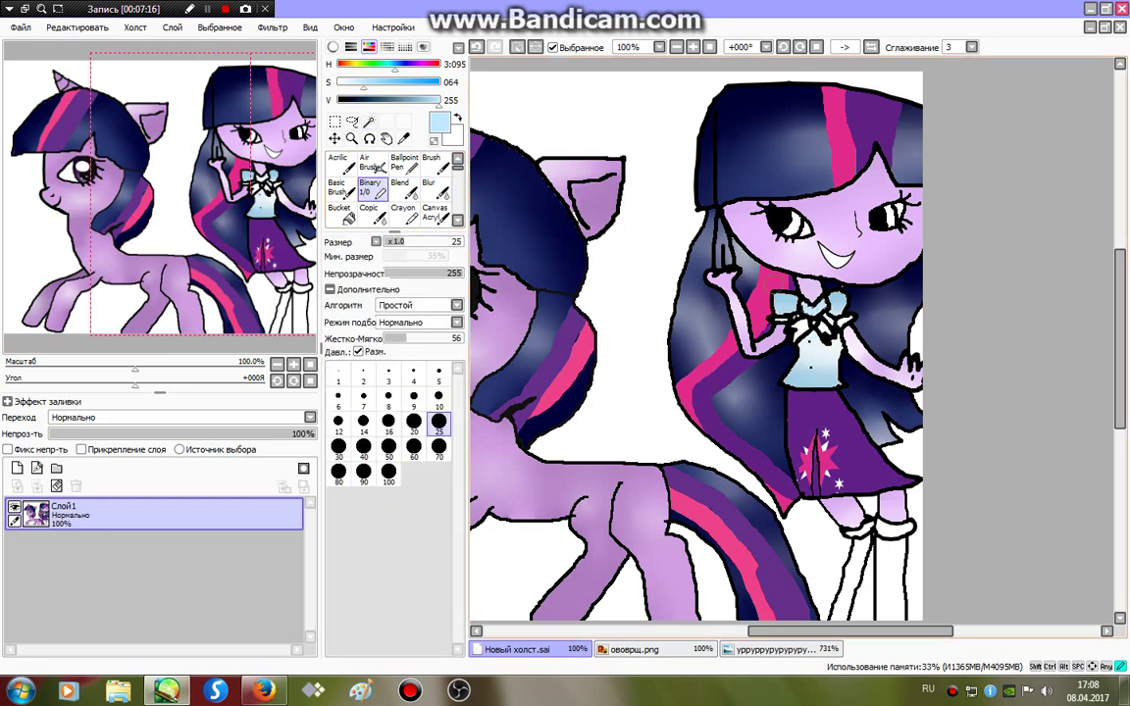
# Paint the collar's darker blue shading and white highlight, soften them with the size 30 Blur brush, and clear the selection.
pyautogui.moveTo(363, 83); pyautogui.dragTo(337, 82)
pyautogui.moveTo(419, 99); pyautogui.dragTo(439, 99)
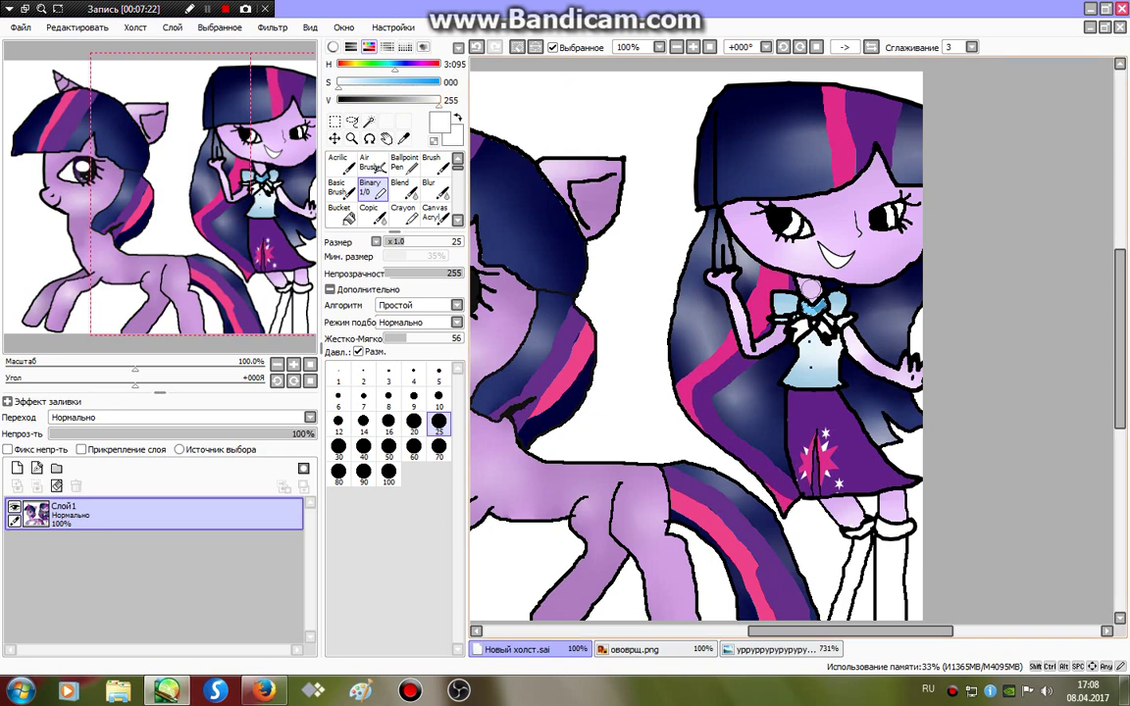
pyautogui.click(429, 190)
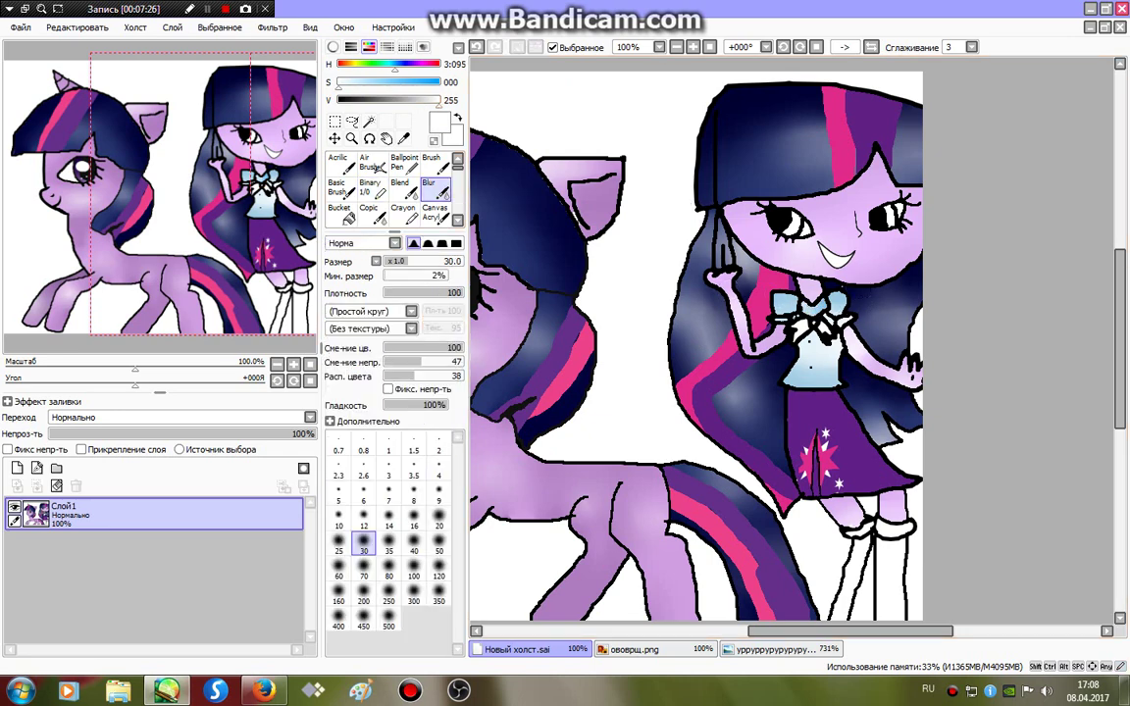
# Select the girl's bow and boot cuffs with the Magic Wand and paint the bow with the pink sampled from the bow in ововрщ.png.
pyautogui.click(369, 121)
pyautogui.click(720, 297)
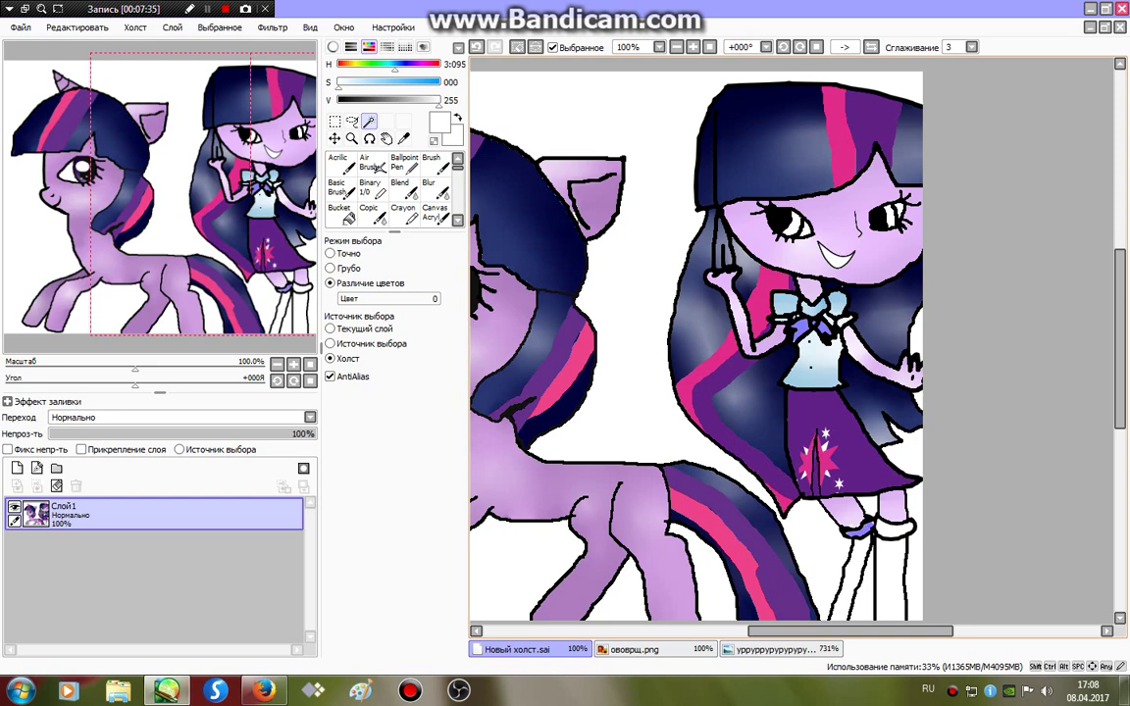
pyautogui.click(893, 530)
pyautogui.click(369, 187)
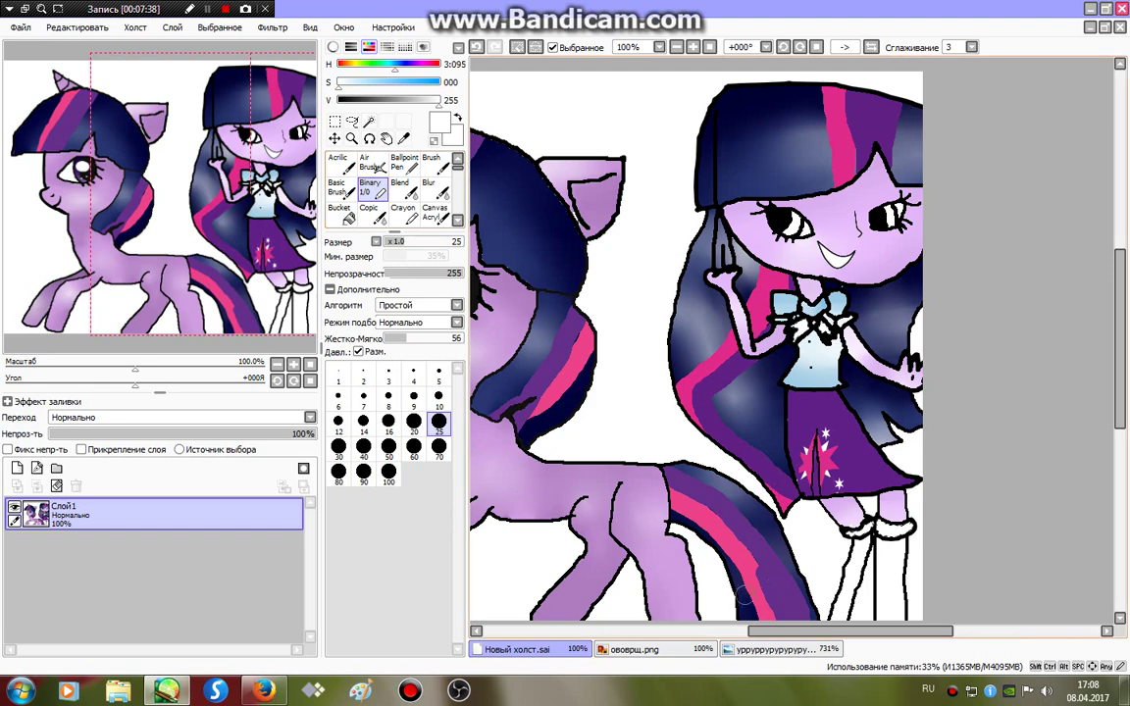
pyautogui.hotkey('ctrl', 'Tab')
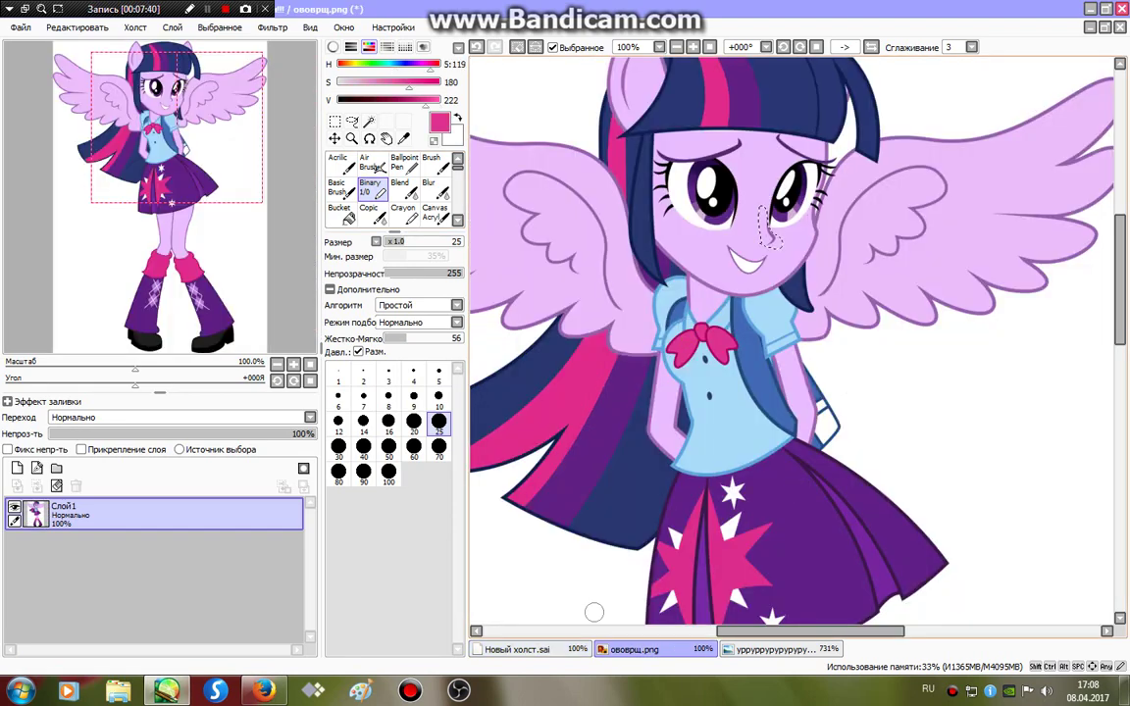
pyautogui.hotkey('ctrl', 'shift', 'Tab')
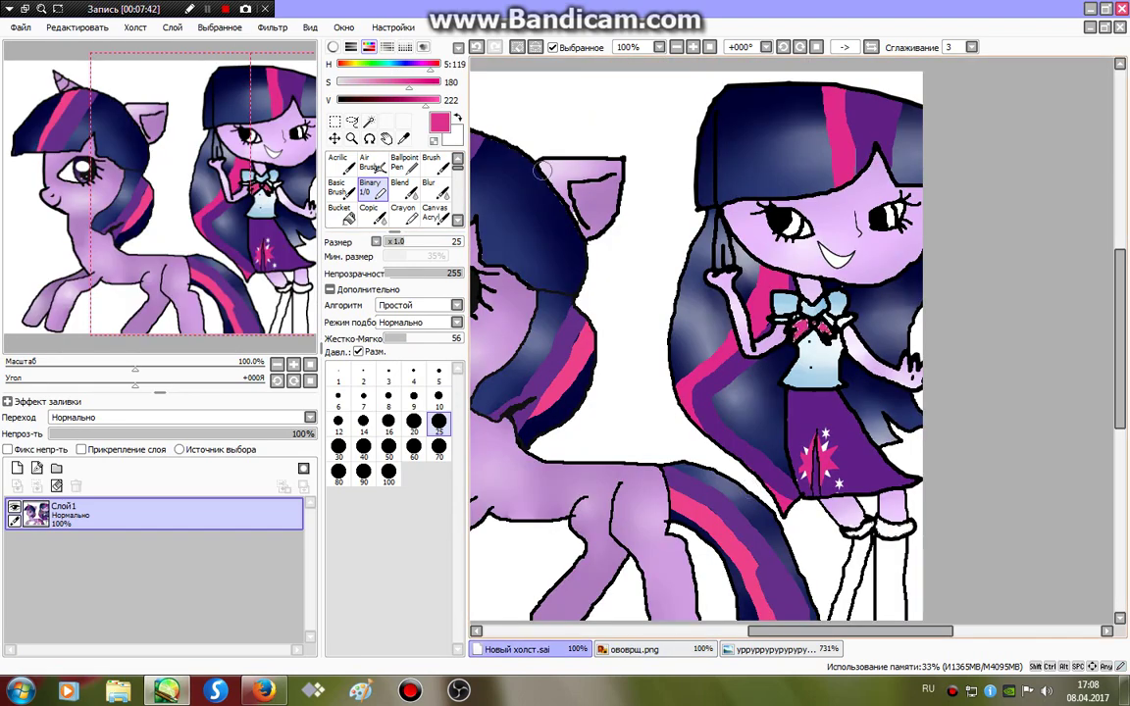
# Shade the bow with the pink darkened to brightness 174, add white highlights, and soften them with the size 30 Blur brush.
pyautogui.keyDown('alt'); pyautogui.click(793, 473); pyautogui.keyUp('alt')
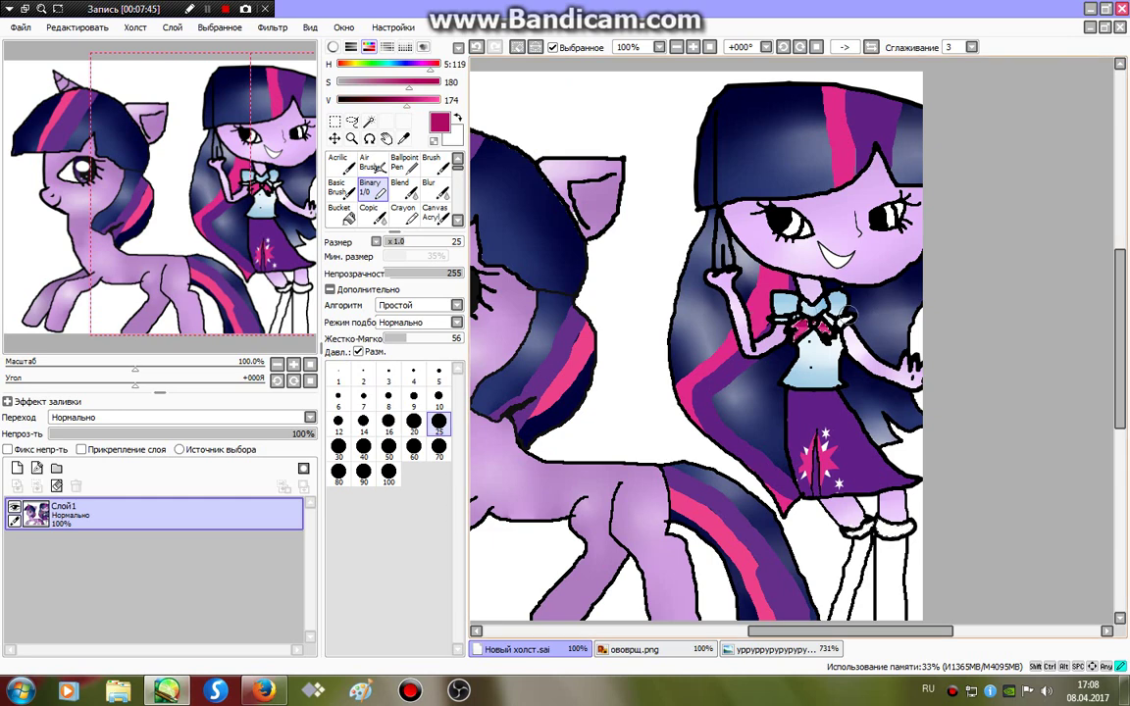
pyautogui.keyDown('alt'); pyautogui.click(800, 365); pyautogui.keyUp('alt')
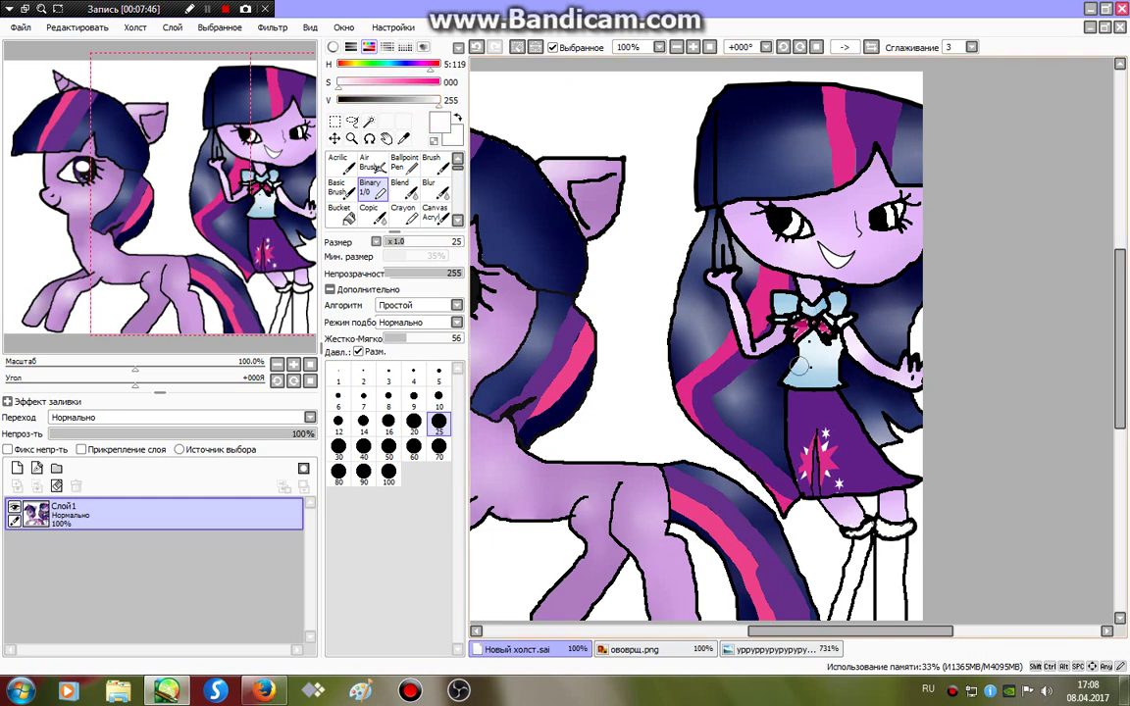
pyautogui.press('b')
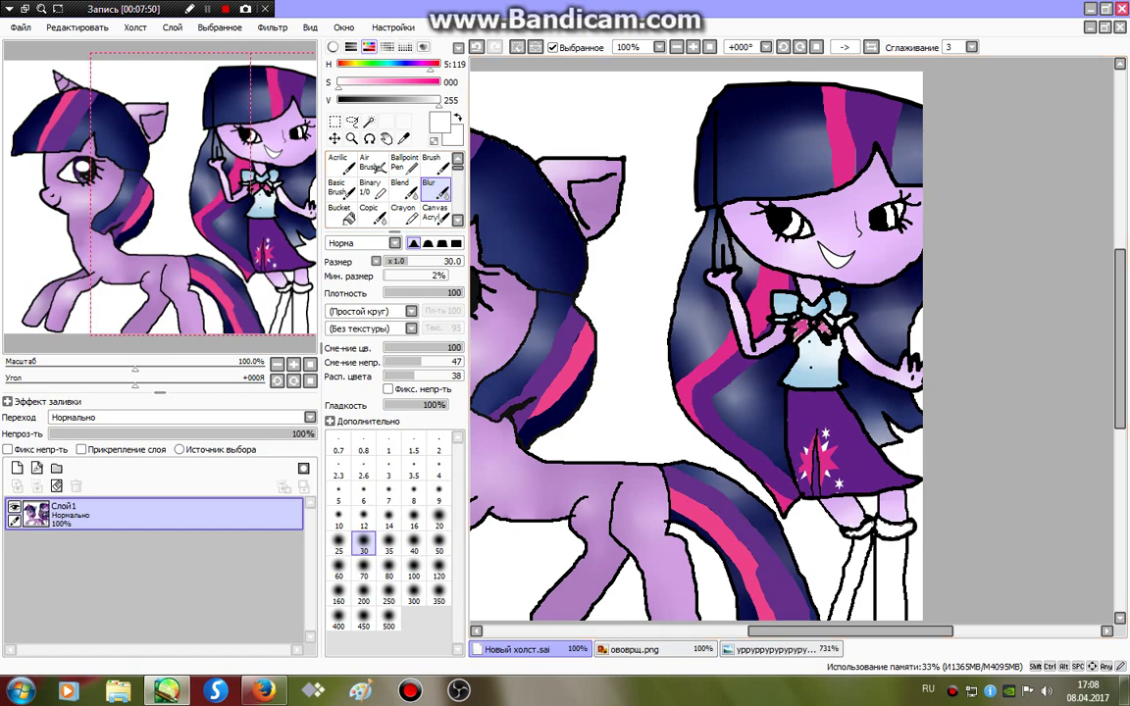
# Sample the pink of the leg warmers in ововрщ.png and paint the girl's boot cuffs with the size 25 Binary pen.
pyautogui.hotkey('ctrl', 'Tab')
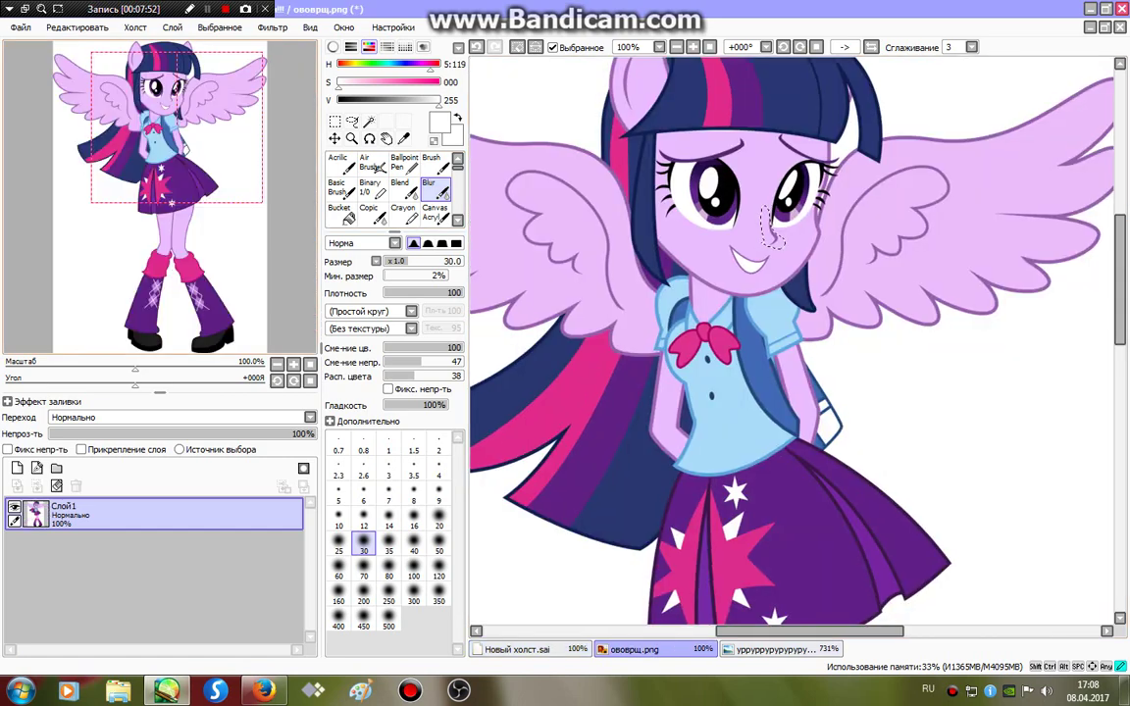
pyautogui.scroll(-5, 794, 344)
pyautogui.press('n')
pyautogui.keyDown('alt'); pyautogui.click(654, 474); pyautogui.keyUp('alt')
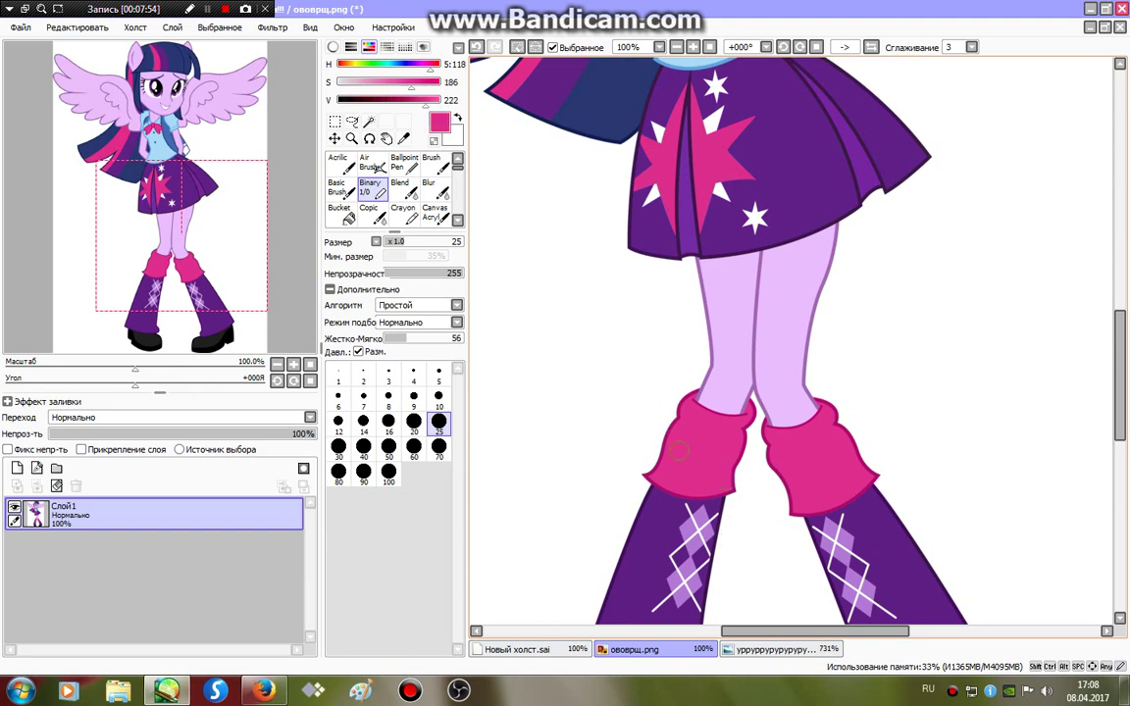
pyautogui.hotkey('ctrl', 'Tab')
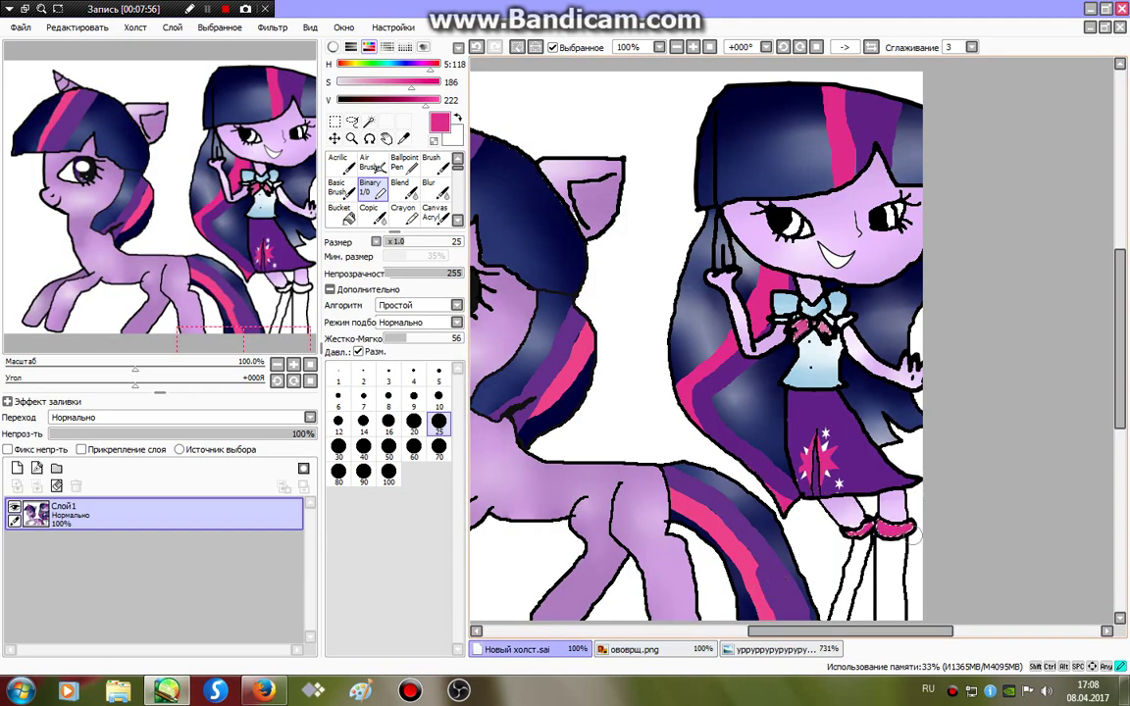
# Shade the boot cuffs with the pink darkened to brightness 156, blur in white highlights, and clear the selection.
pyautogui.keyDown('alt'); pyautogui.click(863, 530); pyautogui.keyUp('alt')
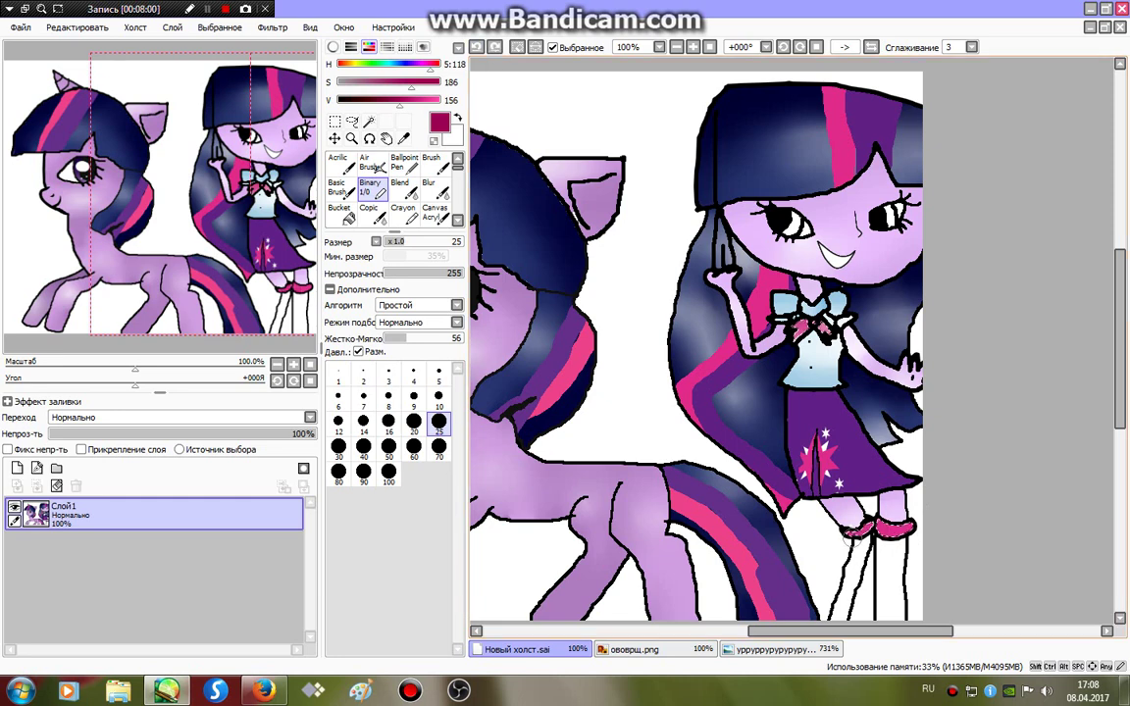
pyautogui.press('x')
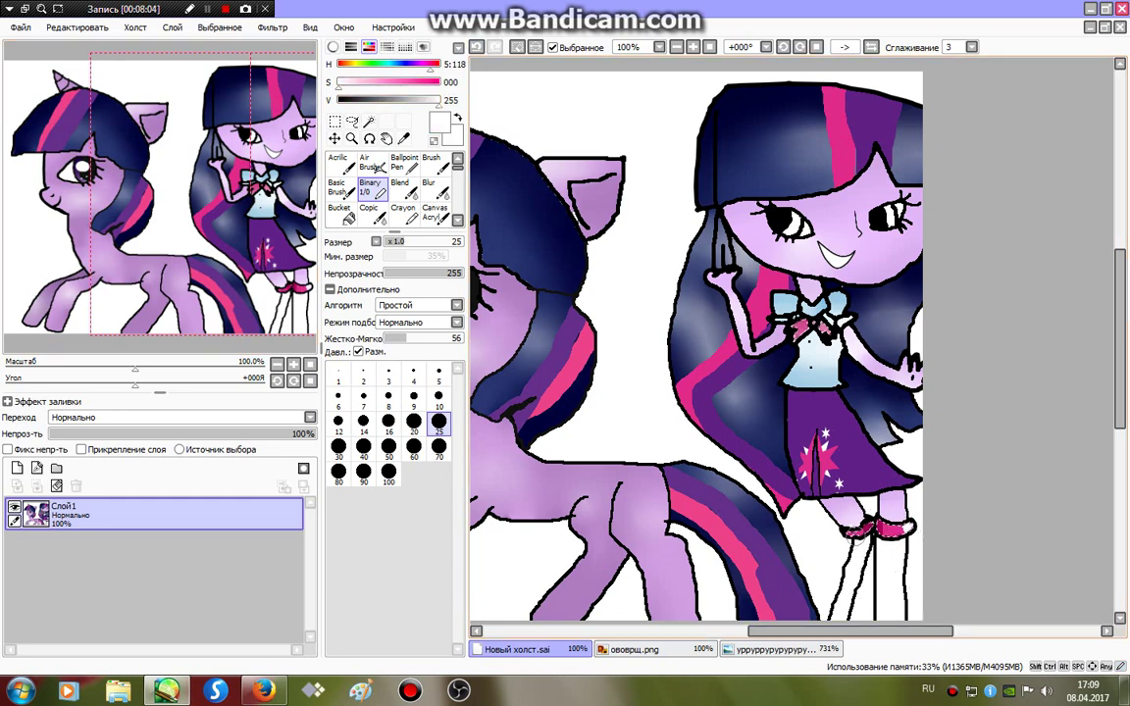
pyautogui.press('b')
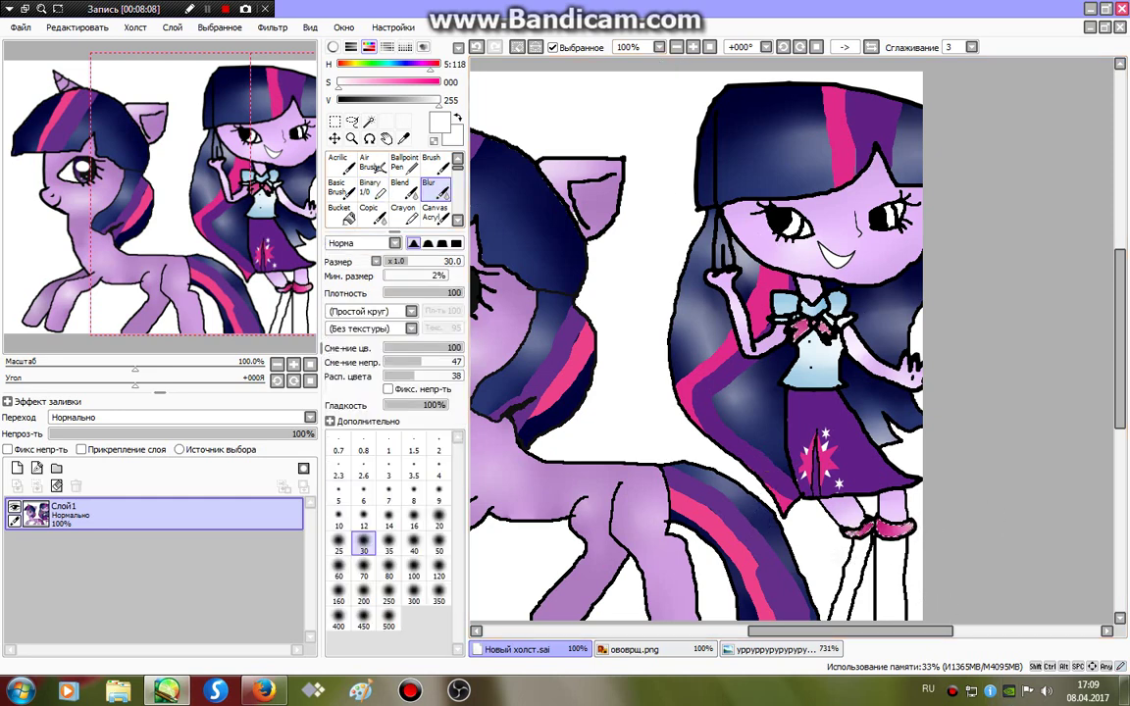
pyautogui.click(720, 298)
# Select the skirt with the Magic Wand and shade it with its purple darkened to brightness 24, using the size 25 Binary pen.
pyautogui.press('w')
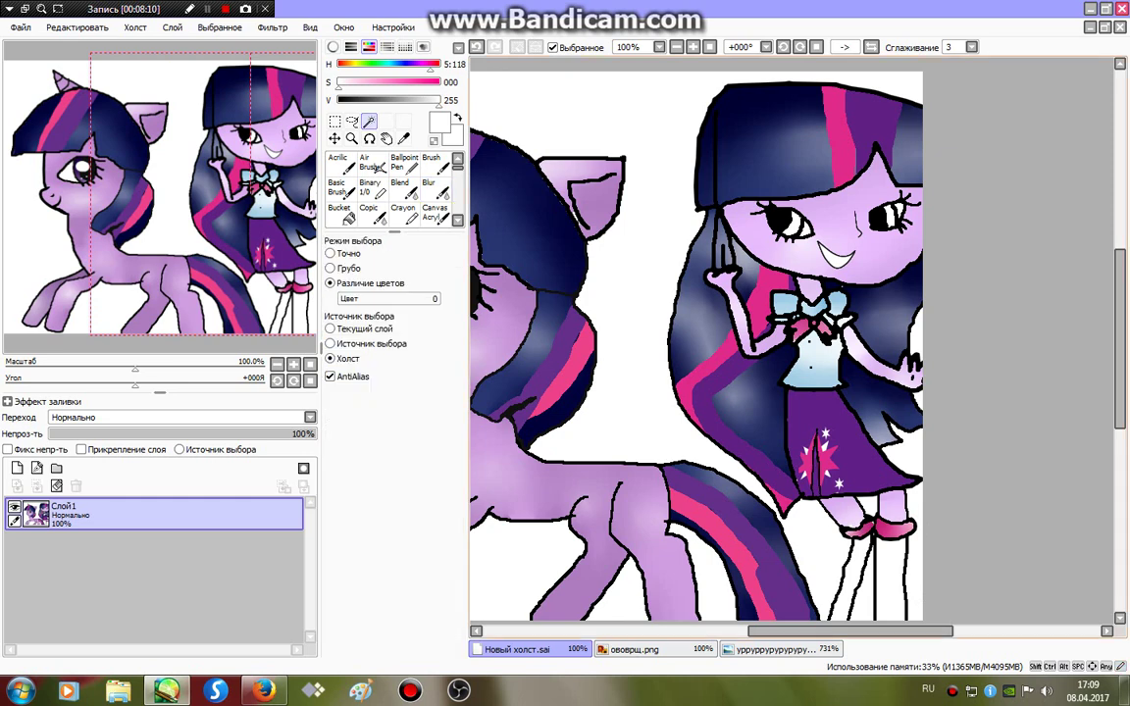
pyautogui.click(720, 299)
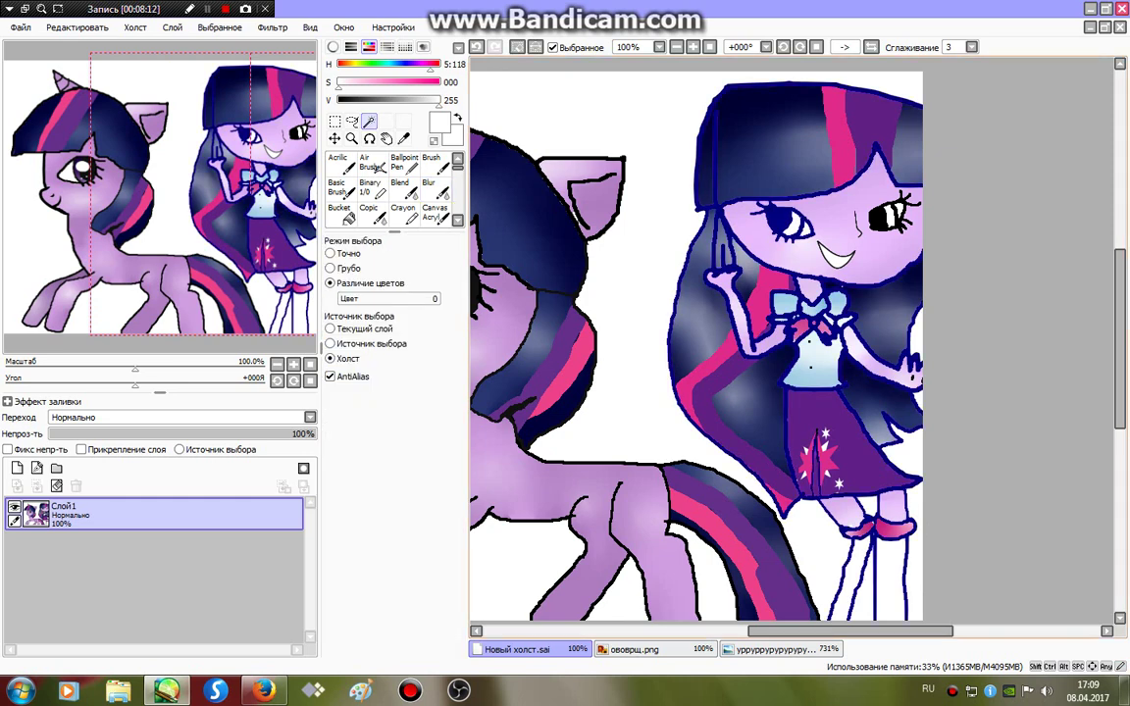
pyautogui.hotkey('ctrl', 'd')
pyautogui.click(775, 421)
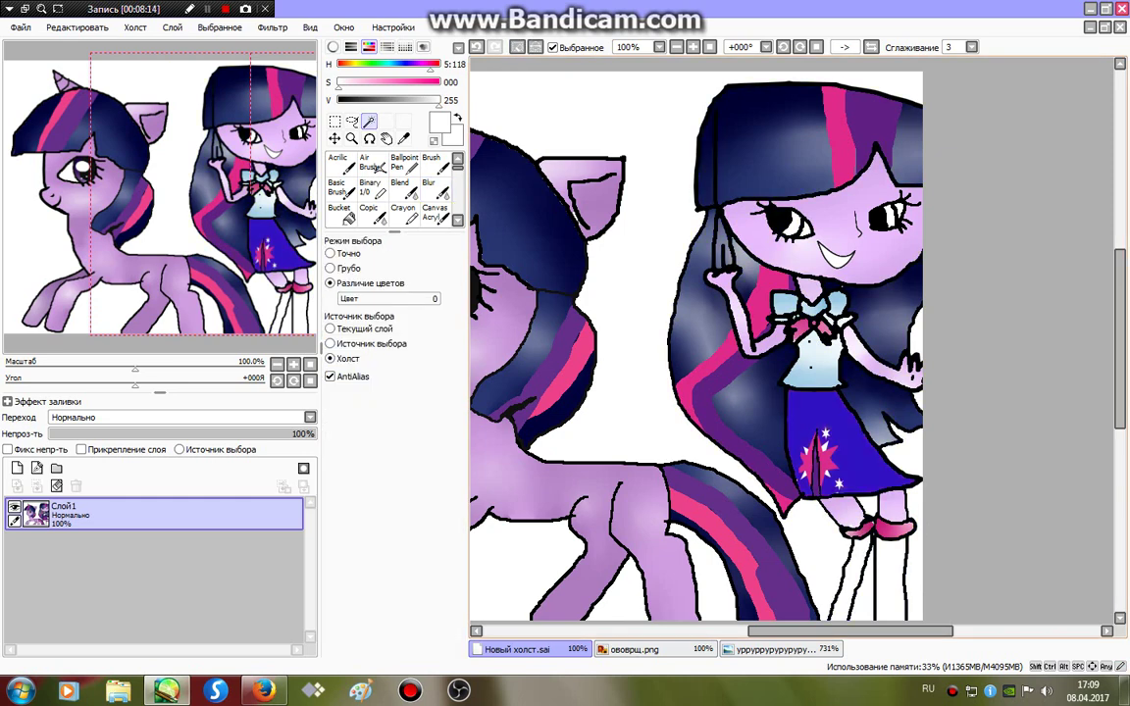
pyautogui.press('b')
pyautogui.keyDown('alt'); pyautogui.click(731, 432); pyautogui.keyUp('alt')
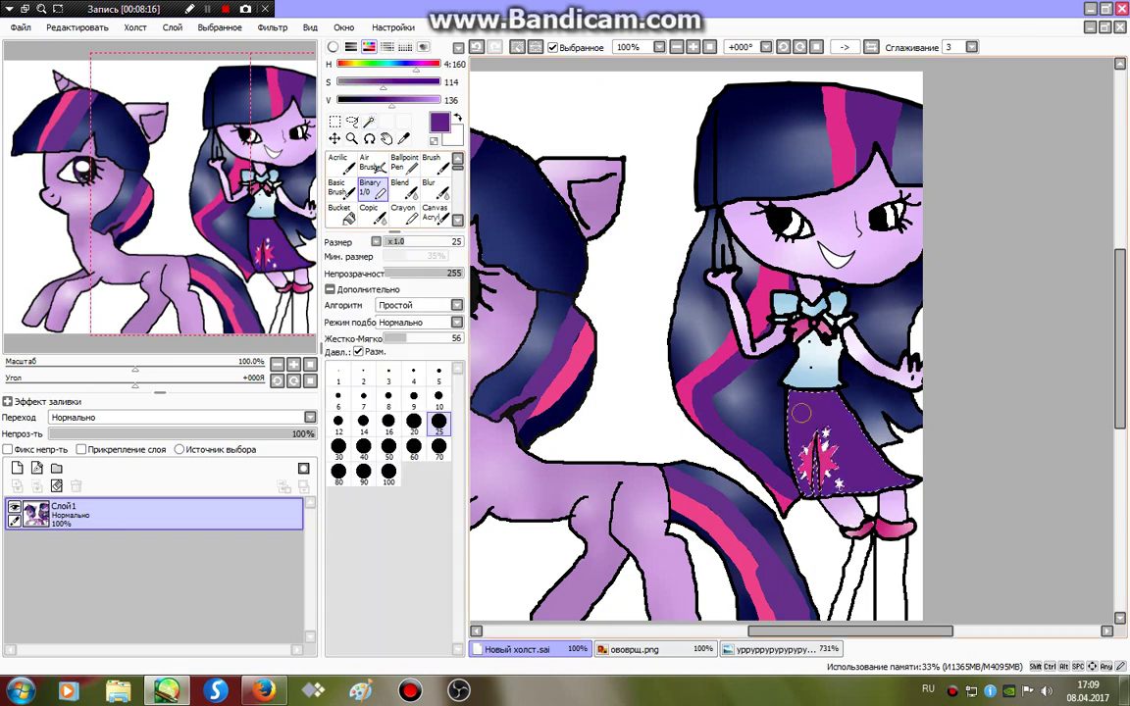
pyautogui.hotkey('ctrl', 'Tab')
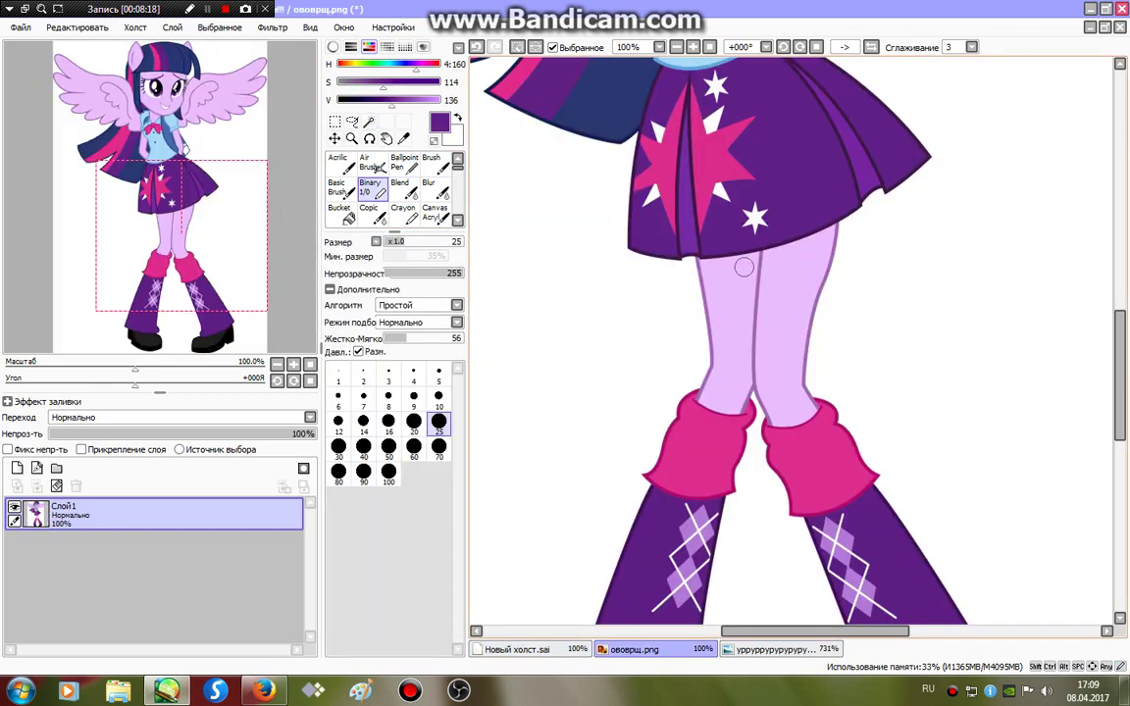
pyautogui.hotkey('ctrl', 'shift', 'Tab')
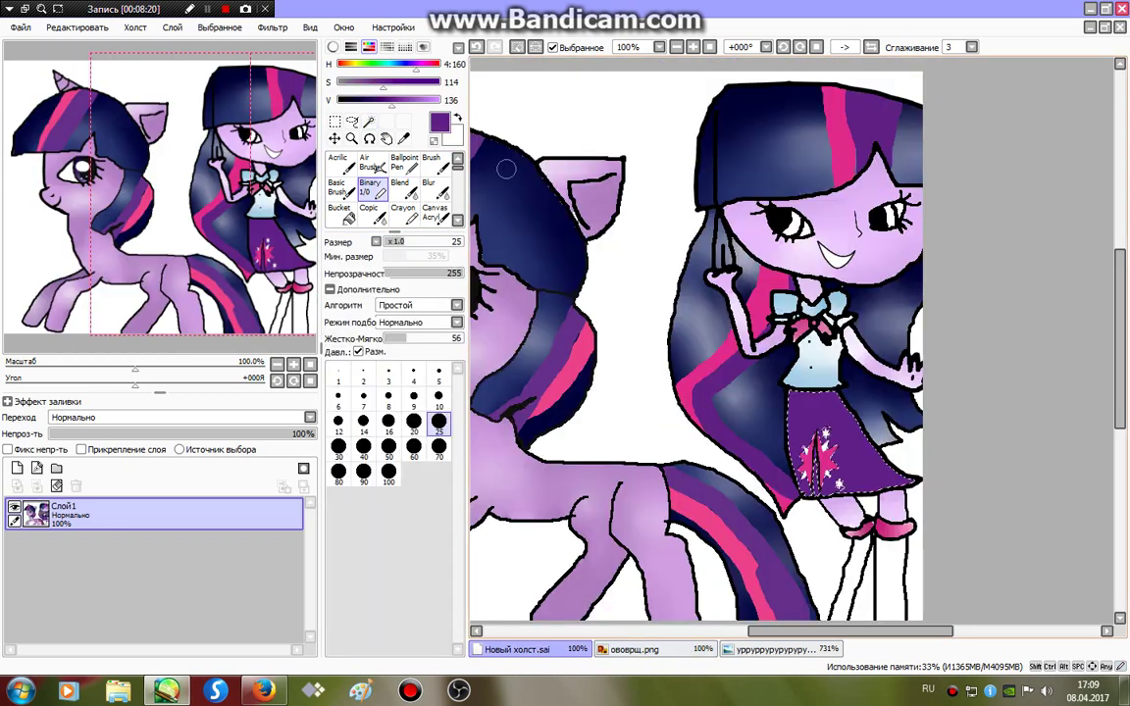
pyautogui.click(348, 99)
pyautogui.moveTo(887, 463)
pyautogui.mouseDown()
pyautogui.moveTo(775, 412)
pyautogui.moveTo(750, 343)
pyautogui.moveTo(730, 431)
pyautogui.moveTo(747, 426)
pyautogui.mouseUp()
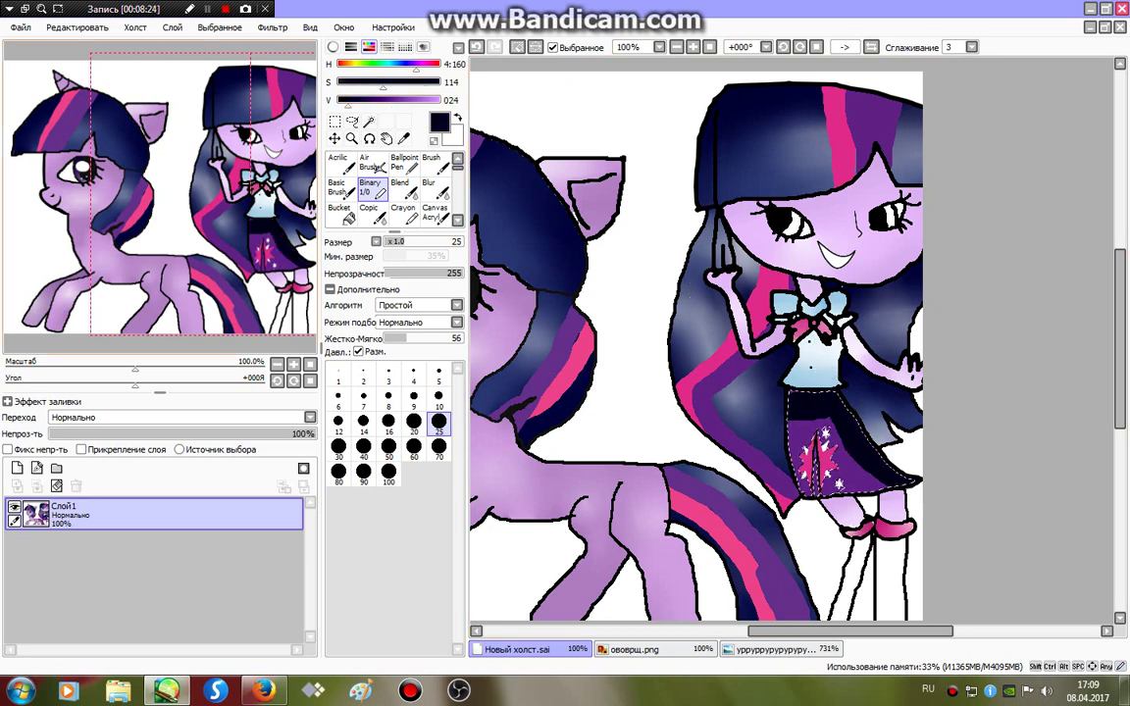
# Add white highlights to the skirt, blend the shading with the size 30 Blur brush, and clear the selection.
pyautogui.keyDown('alt'); pyautogui.click(734, 432); pyautogui.keyUp('alt')
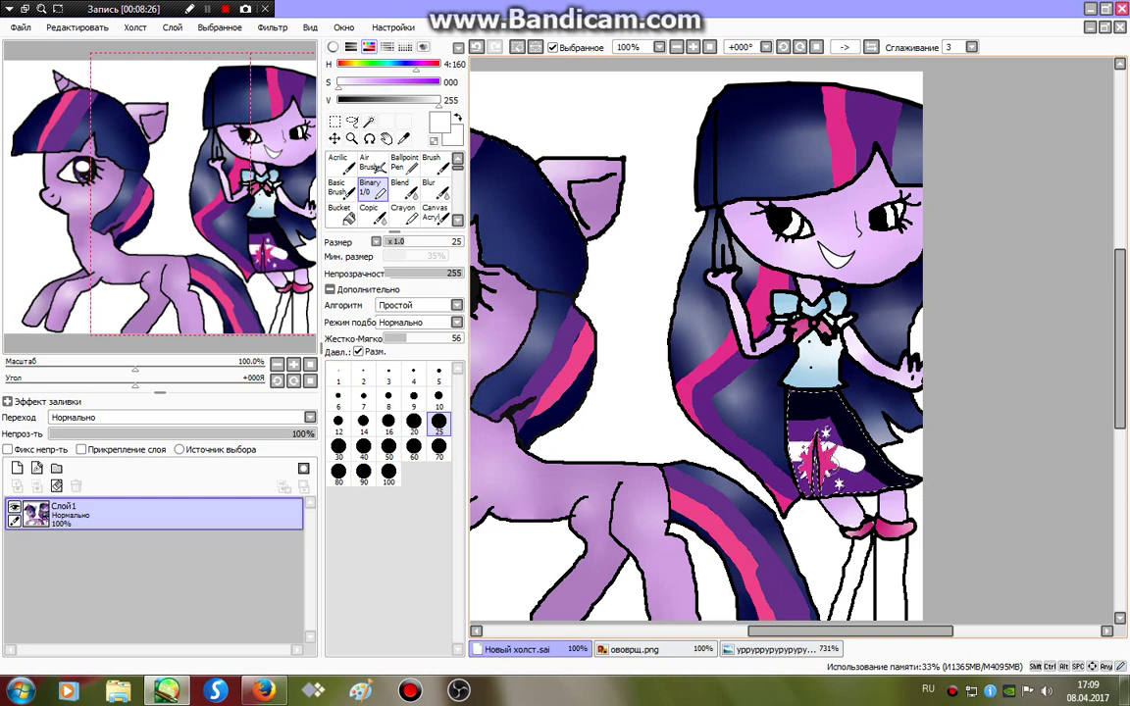
pyautogui.click(429, 186)
pyautogui.moveTo(814, 461); pyautogui.dragTo(851, 446)
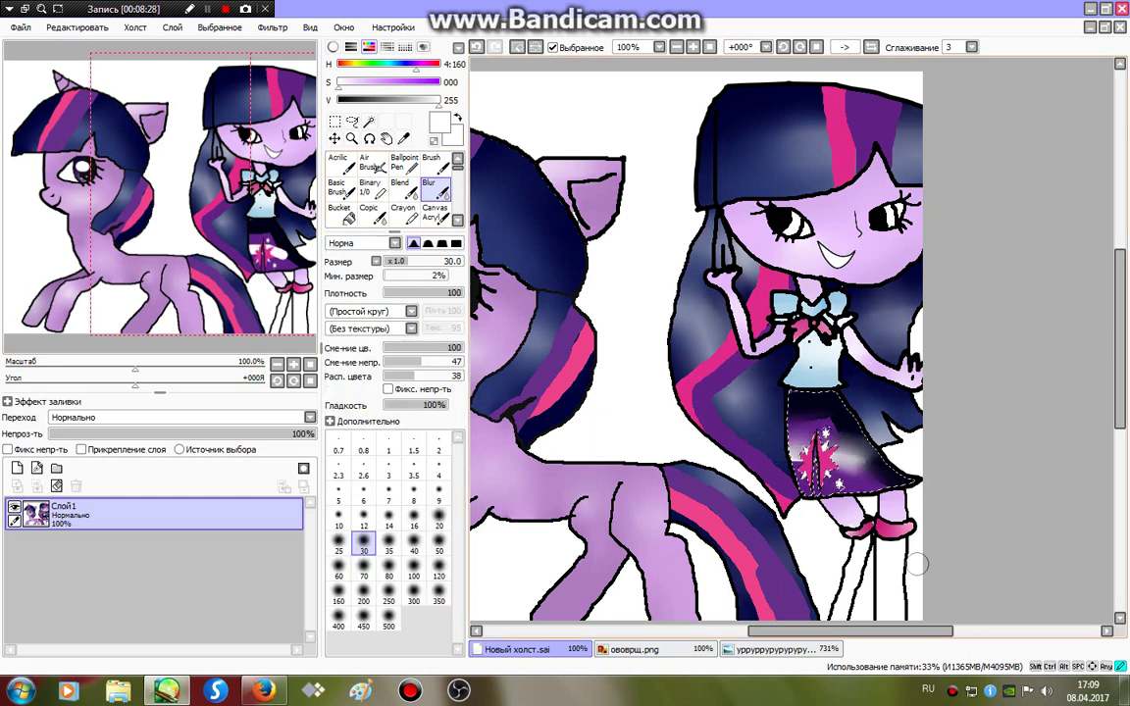
pyautogui.hotkey('ctrl', 'z')
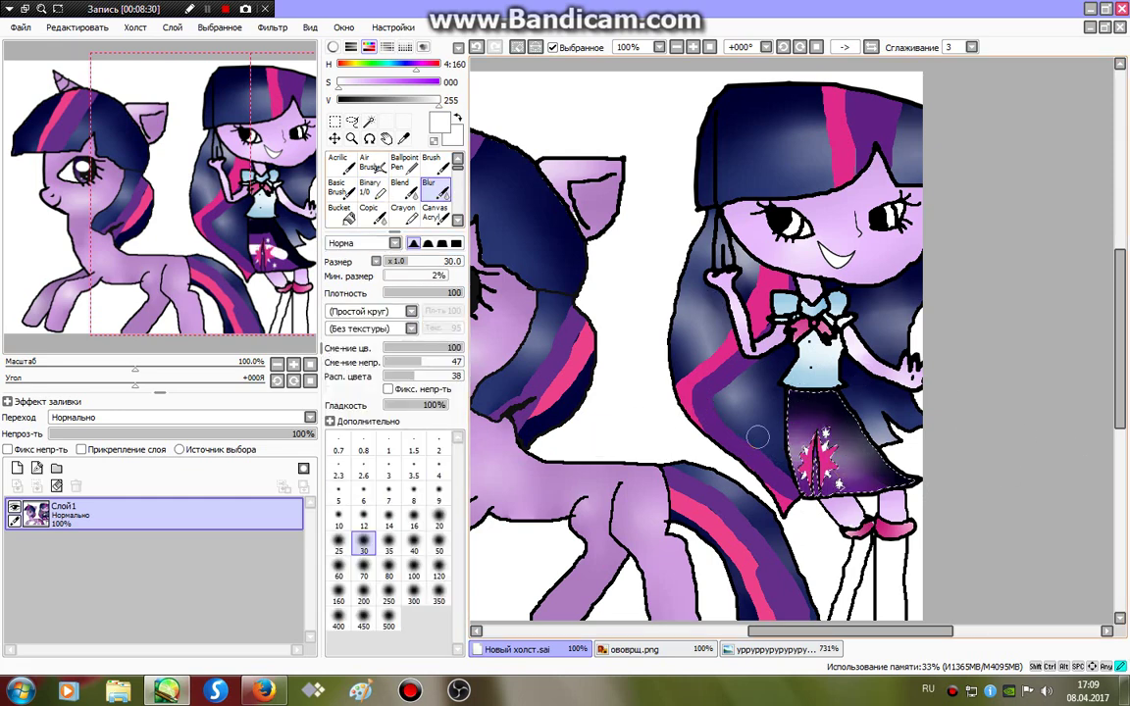
pyautogui.hotkey('ctrl', 'd')
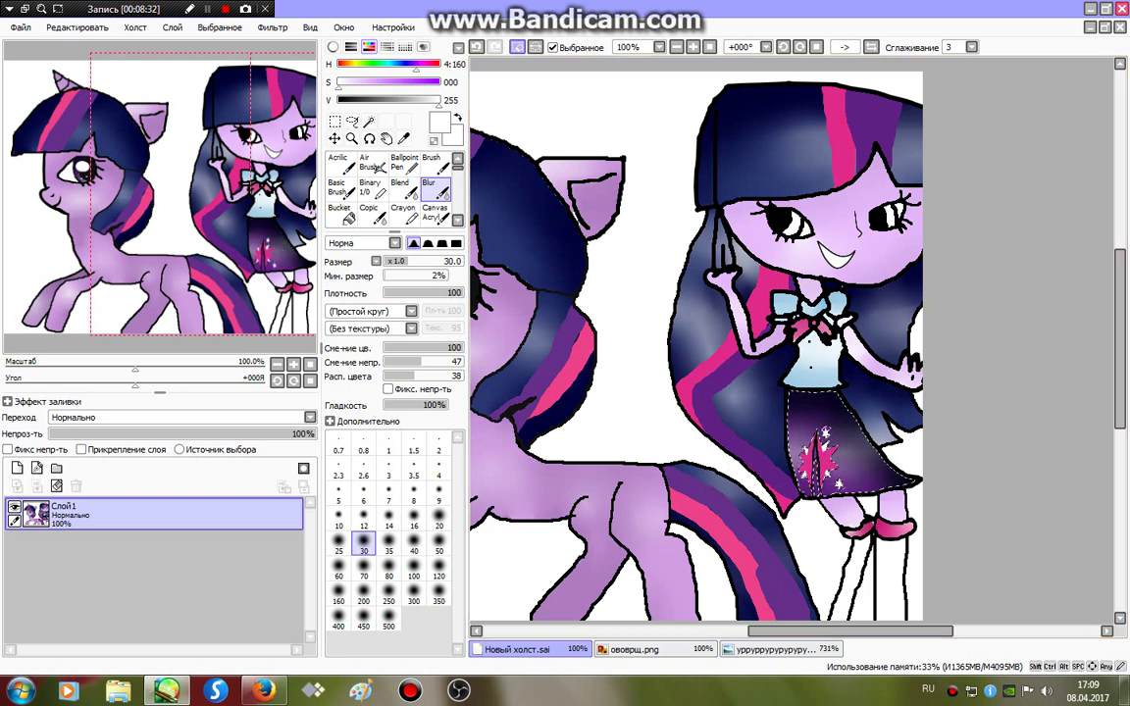
# Select the girl's boots with the Magic Wand and paint them with the purple sampled from the boots in ововрщ.png.
pyautogui.press('w')
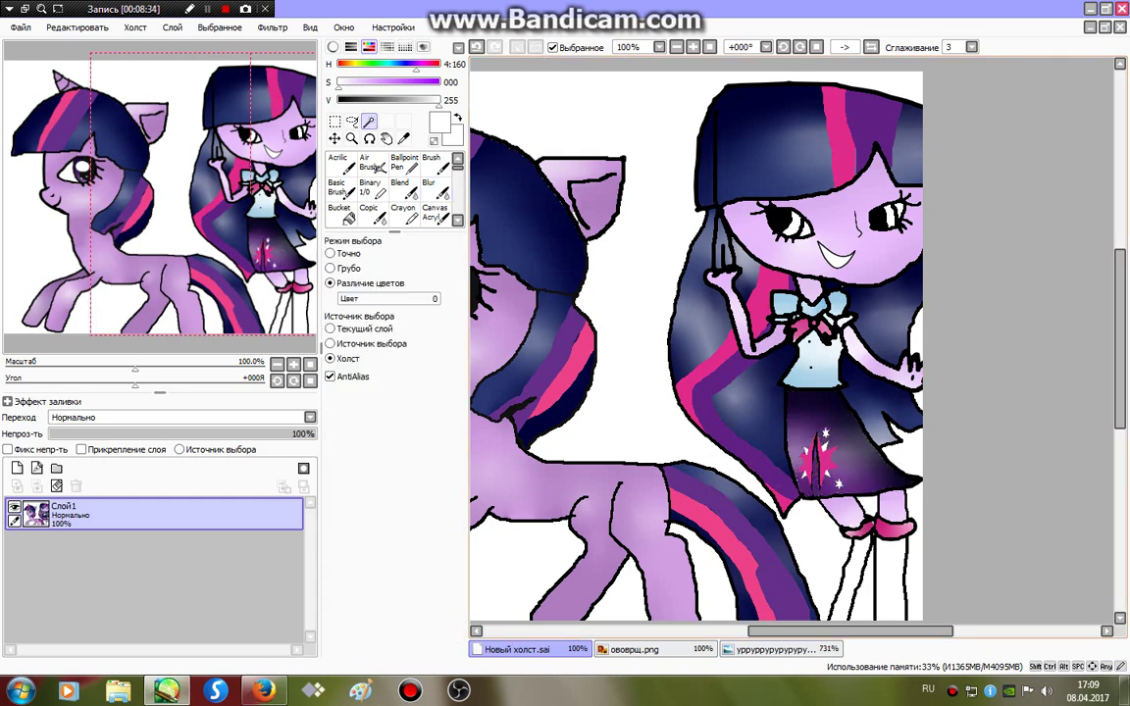
pyautogui.click(913, 550)
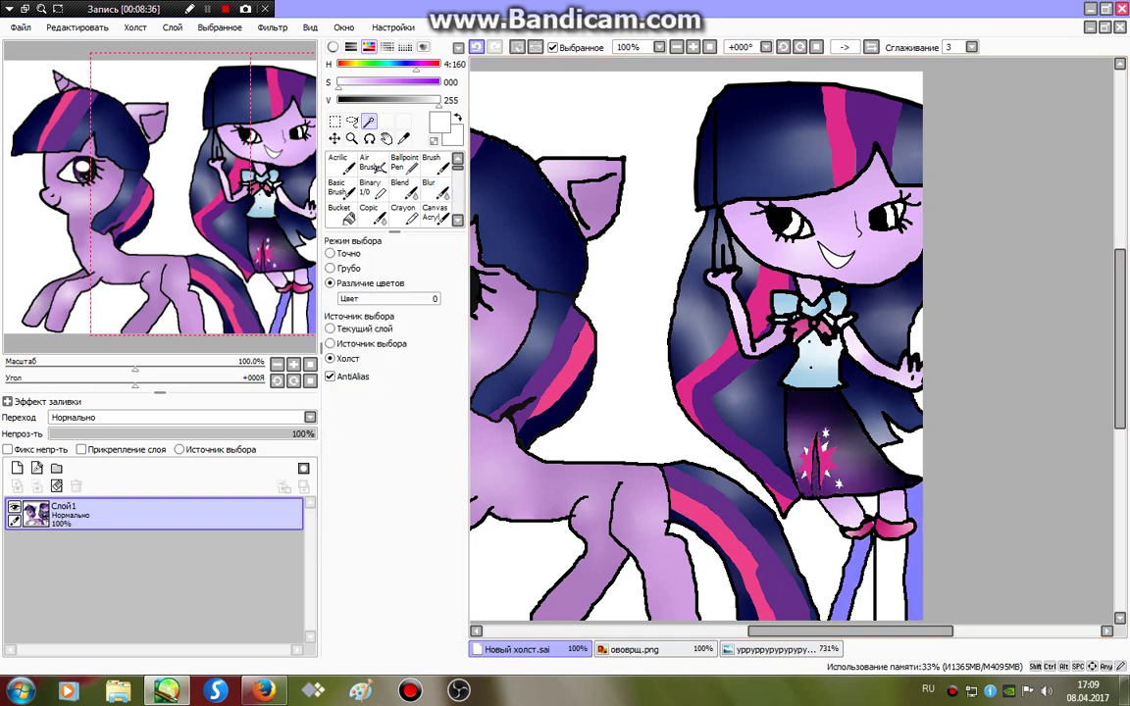
pyautogui.press('b')
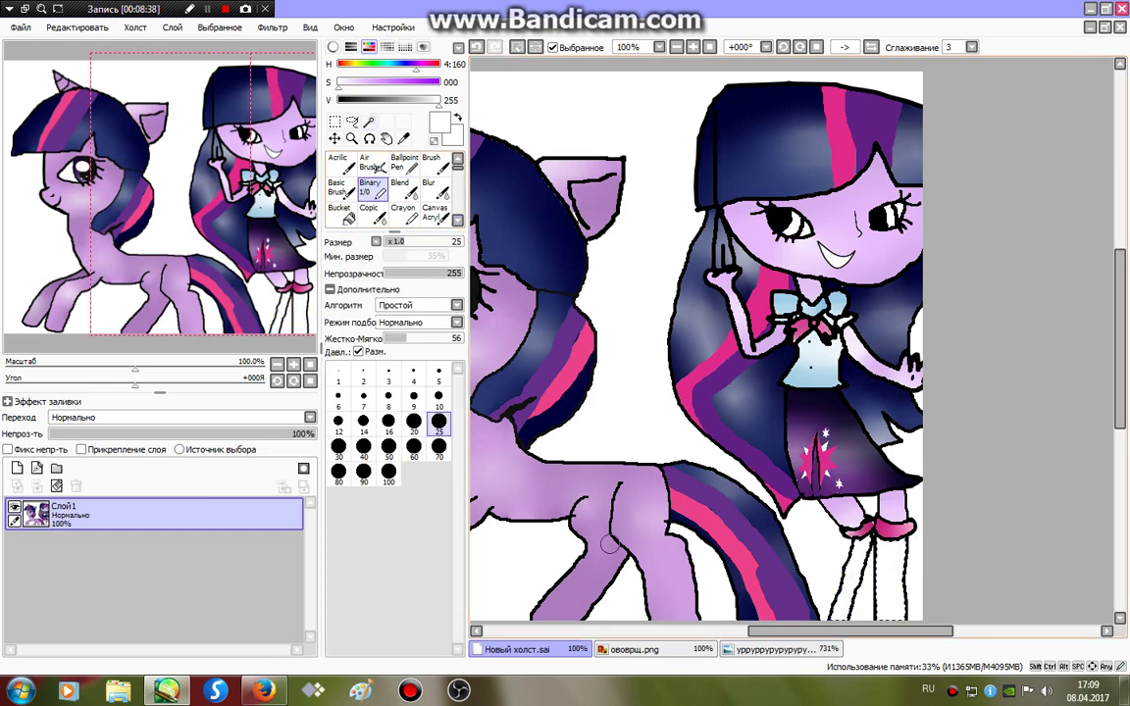
pyautogui.hotkey('ctrl', 'Tab')
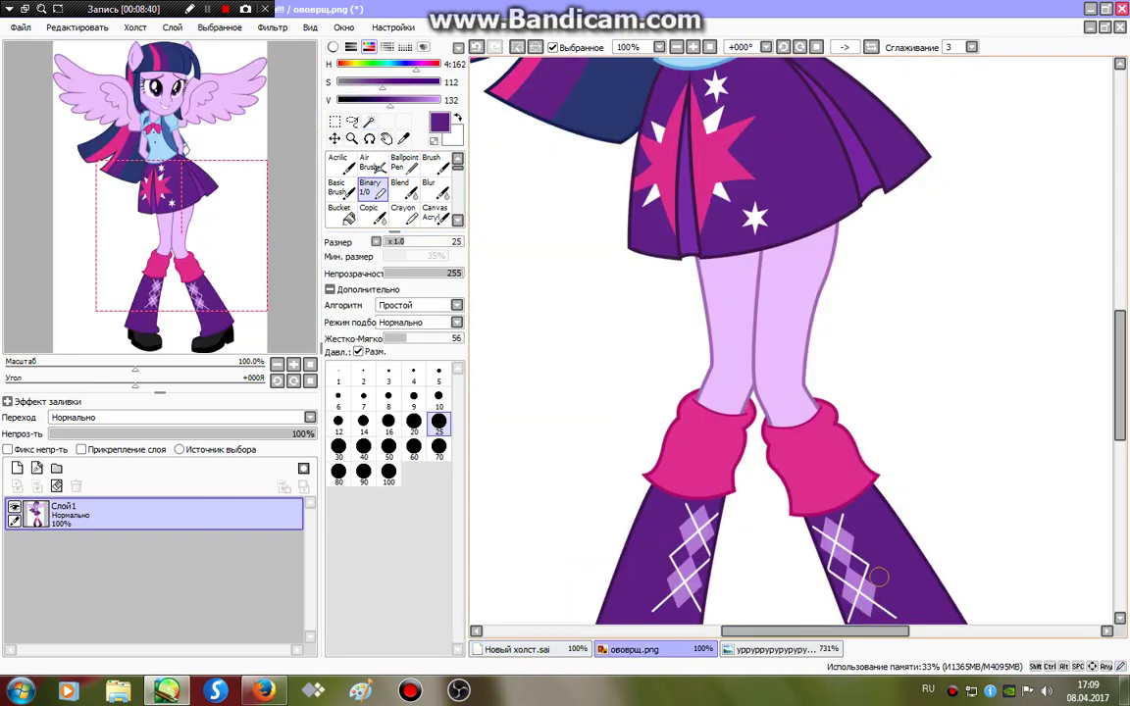
pyautogui.hotkey('ctrl', 'Tab')
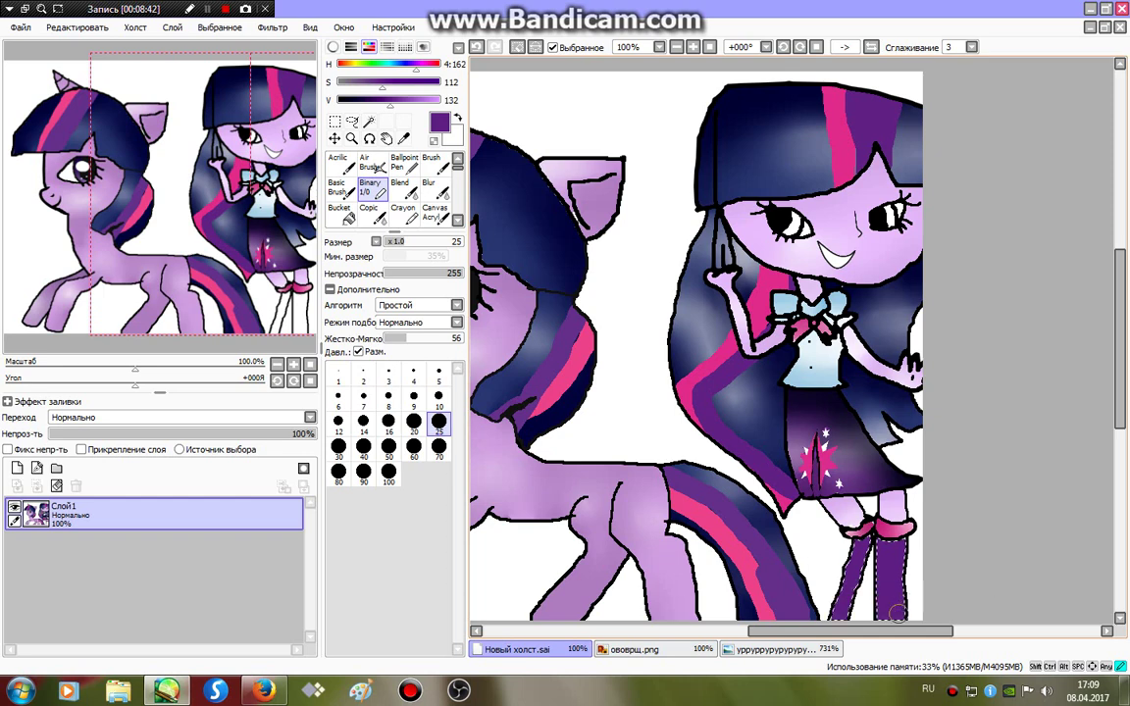
# Shade the boots with the purple darkened to brightness 66, add white highlights, and soften them with the size 30 Blur brush.
pyautogui.moveTo(391, 100); pyautogui.dragTo(365, 100)
pyautogui.moveTo(880, 567); pyautogui.dragTo(904, 577)
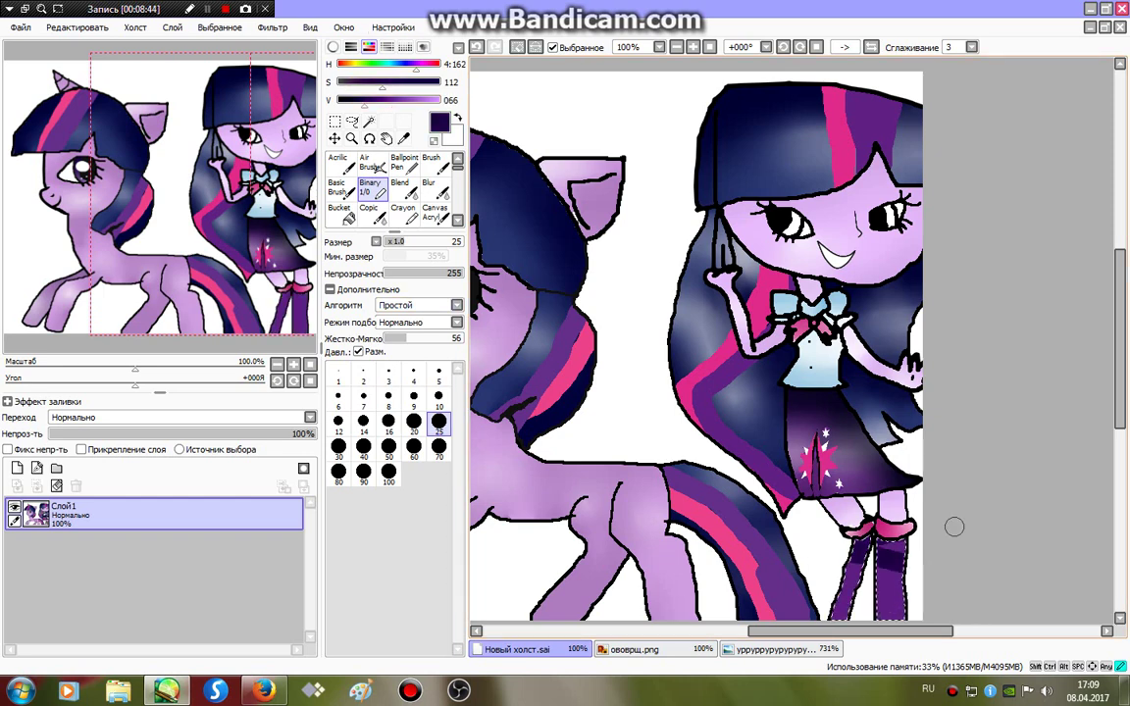
pyautogui.keyDown('alt'); pyautogui.click(821, 579); pyautogui.keyUp('alt')
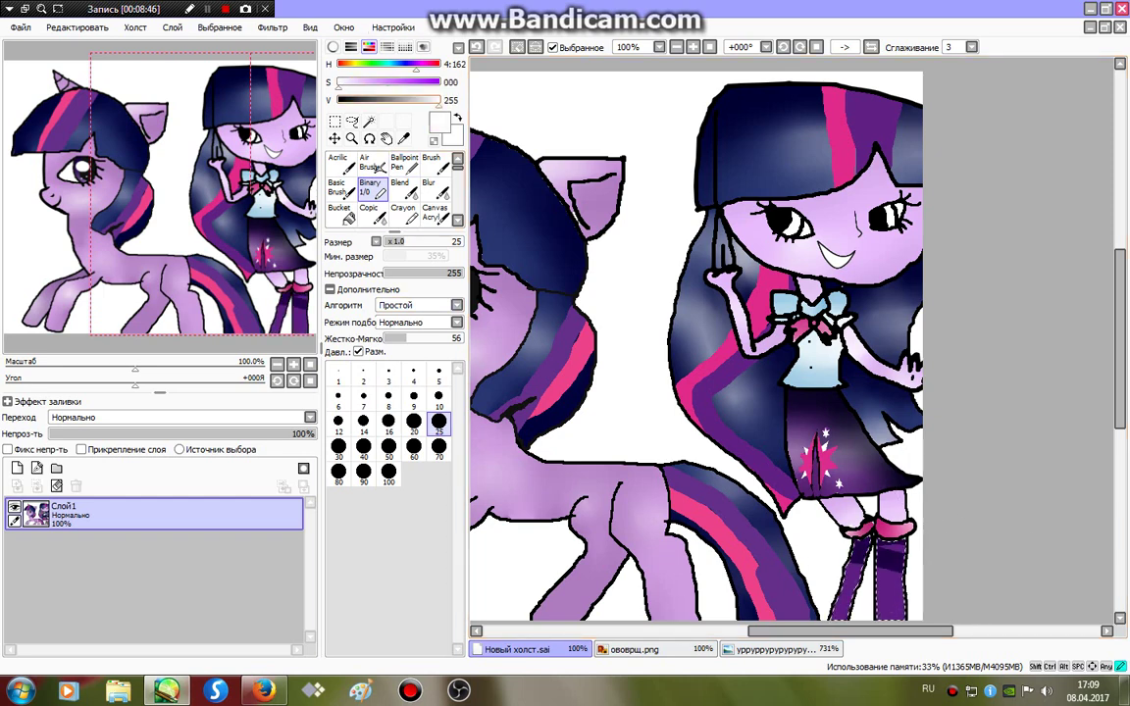
pyautogui.press('b')
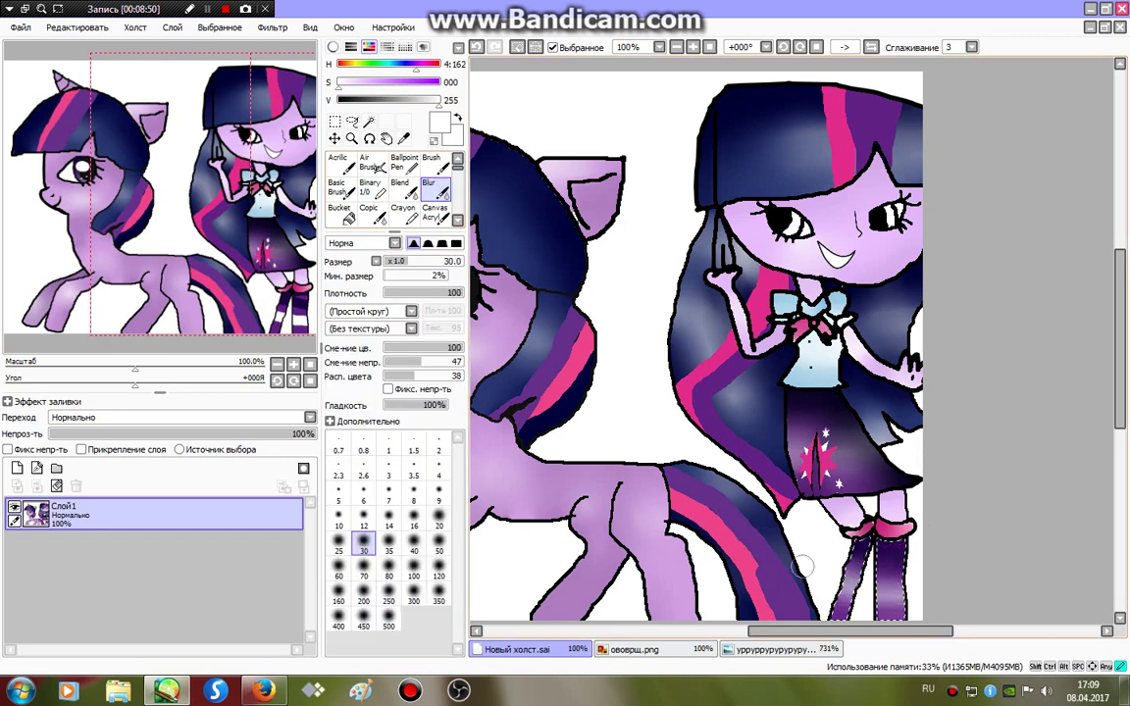
pyautogui.moveTo(884, 542); pyautogui.dragTo(888, 613)
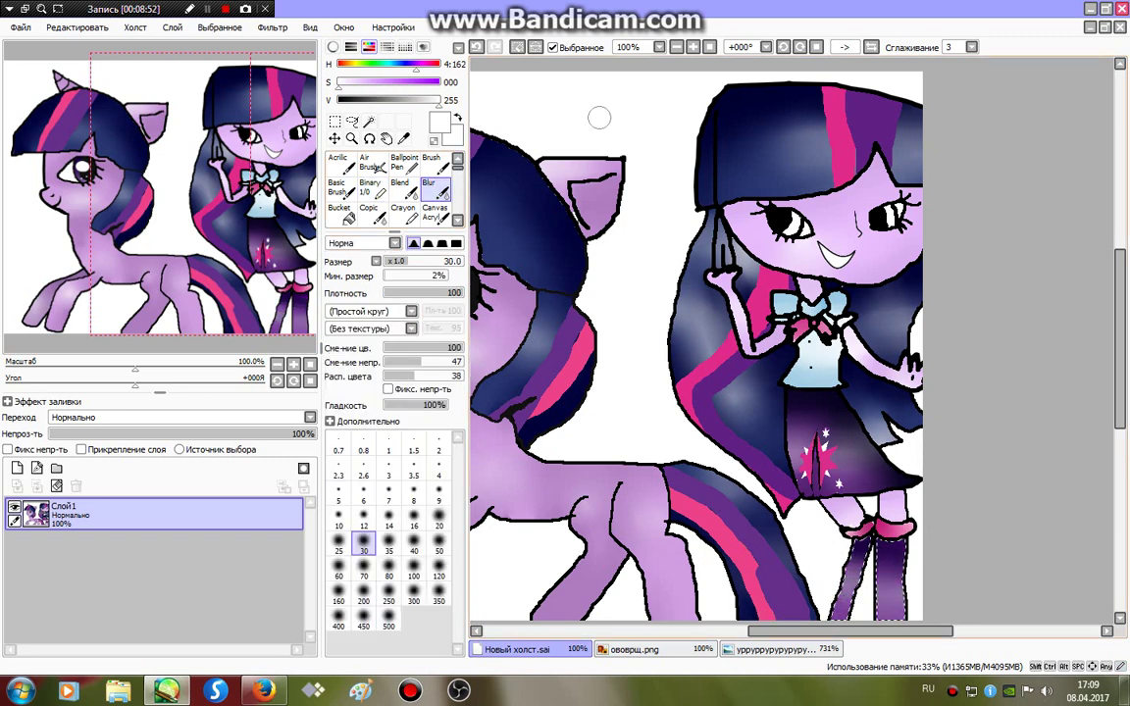
# Select the irises of the girl's eyes with the Magic Wand.
pyautogui.click(361, 100)
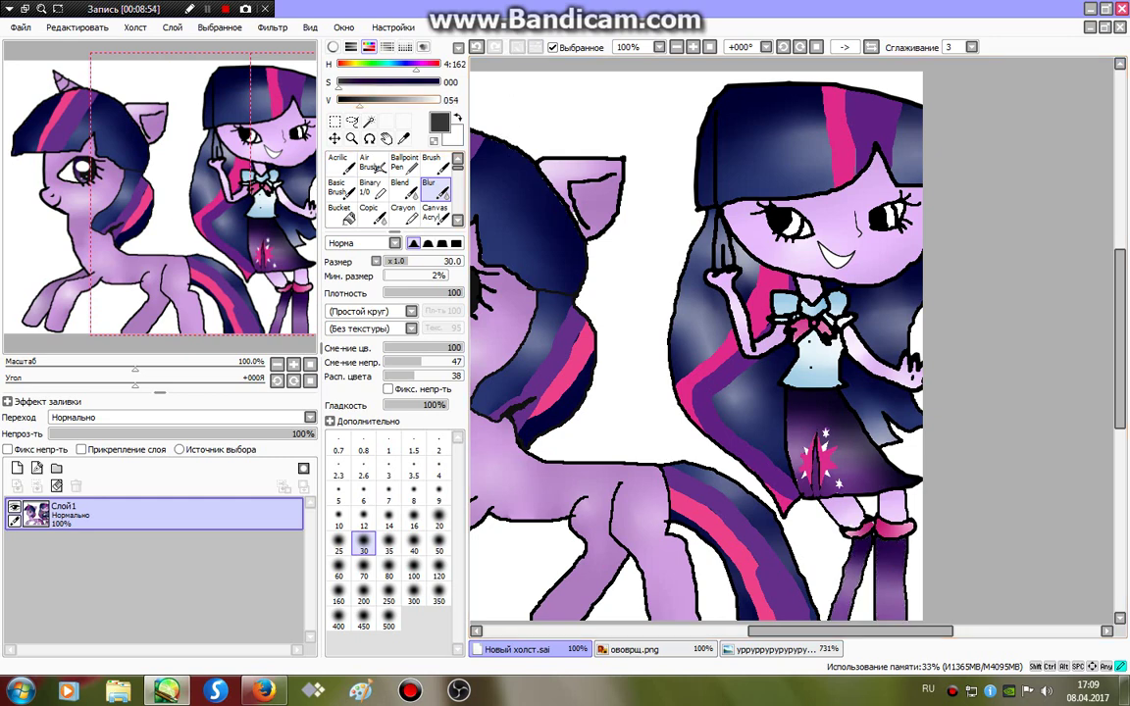
pyautogui.click(368, 120)
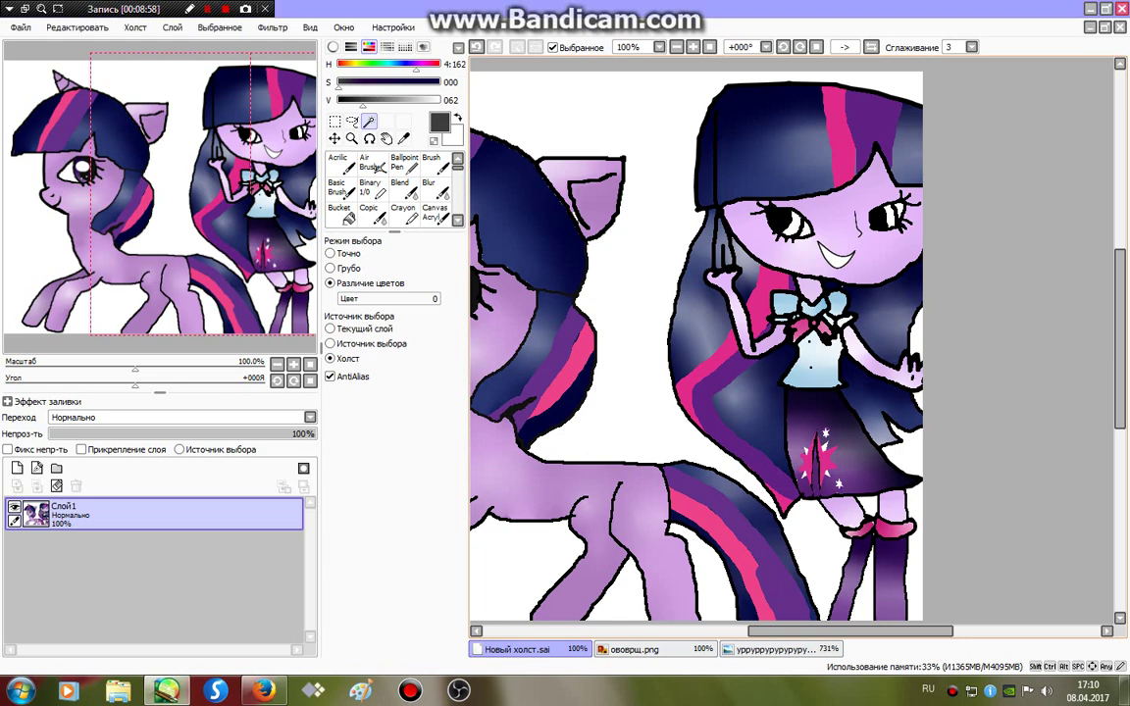
pyautogui.hotkey('ctrl', 'z')
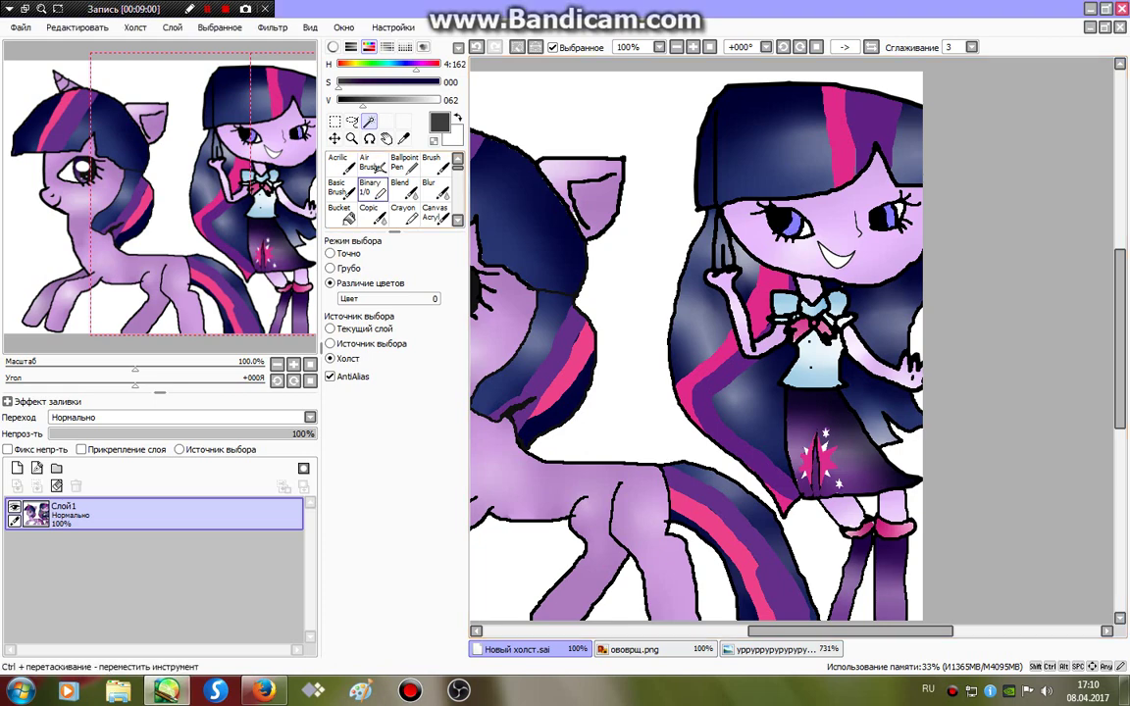
# Paint the girl's irises with the Binary pen, using the purple sampled from the eyes in ововрщ.png.
pyautogui.click(370, 189)
pyautogui.click(635, 649)
pyautogui.scroll(3, 667, 226)
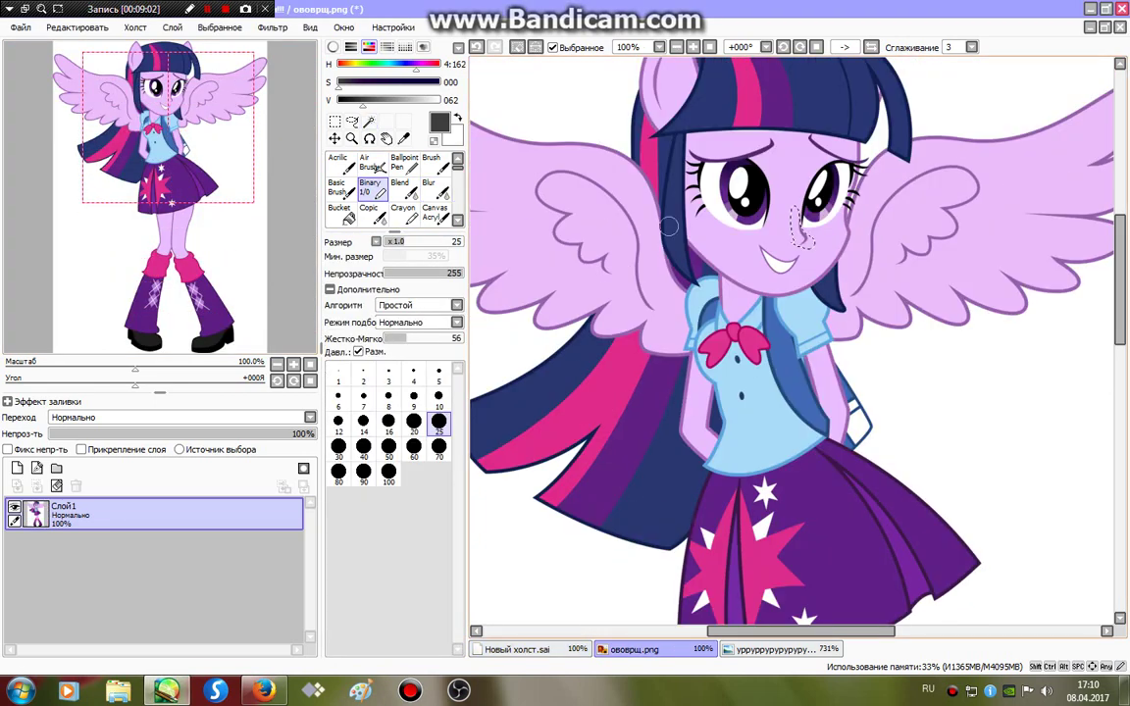
pyautogui.hotkey('ctrl', '+')
pyautogui.hotkey('ctrl', '+')
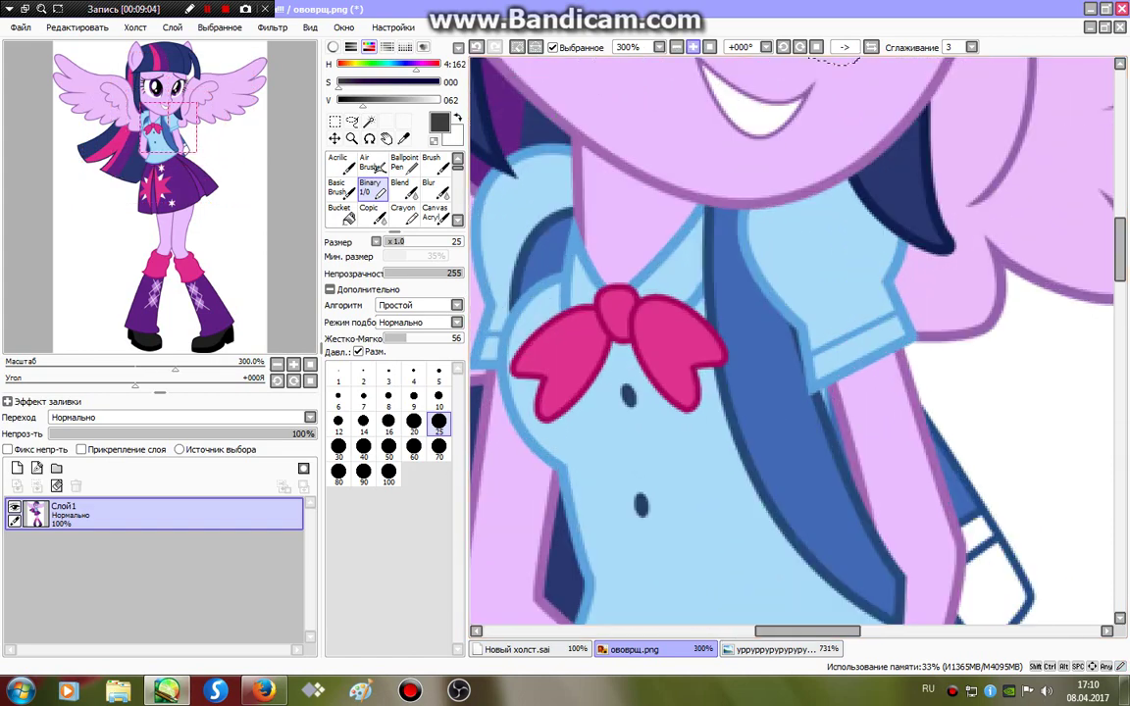
pyautogui.scroll(10, 791, 340)
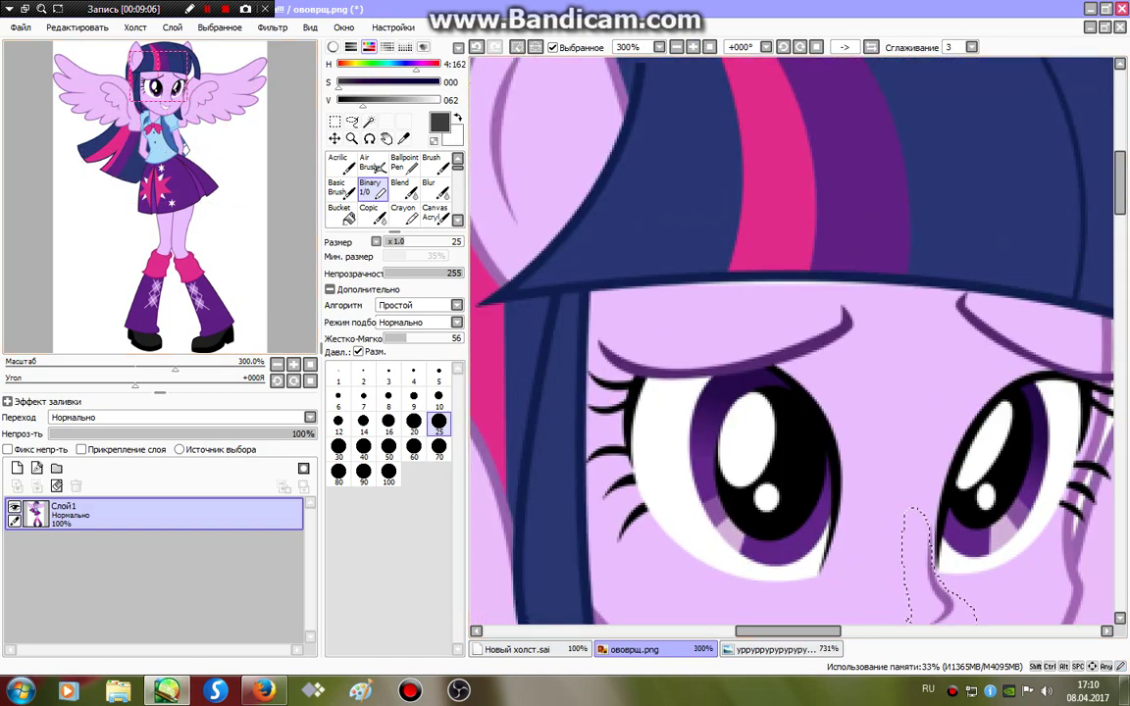
pyautogui.scroll(-5, 791, 340)
pyautogui.scroll(-3, 791, 339)
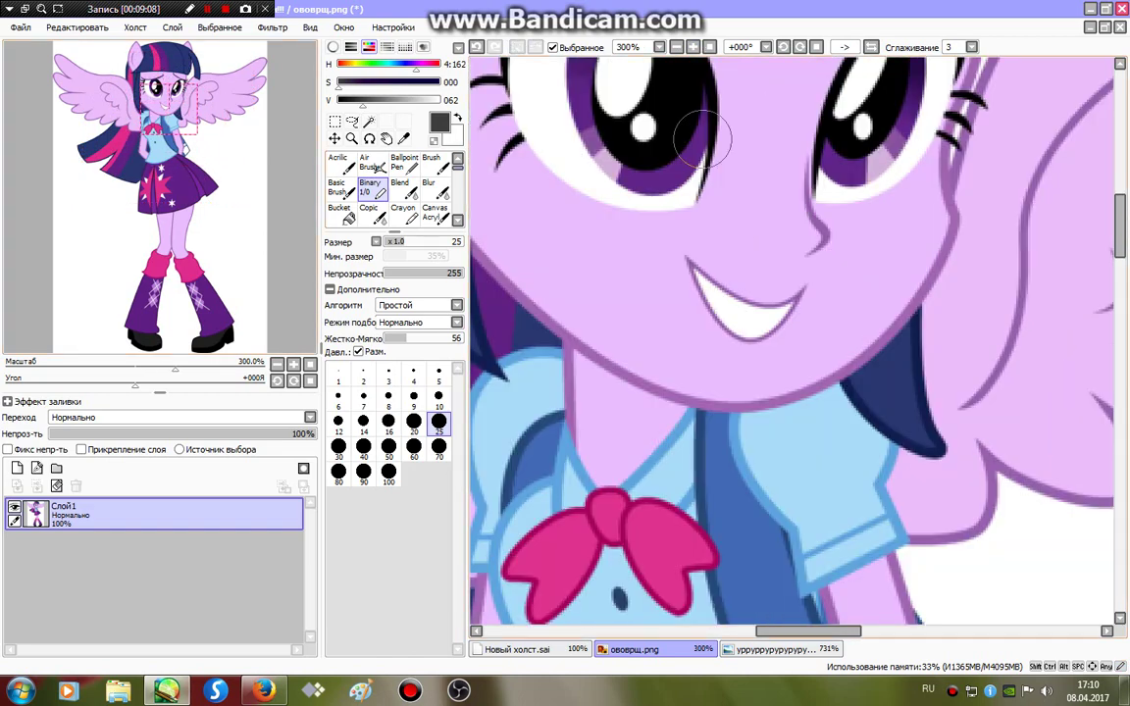
pyautogui.keyDown('alt'); pyautogui.click(577, 156); pyautogui.keyUp('alt')
pyautogui.hotkey('ctrl', 'Tab')
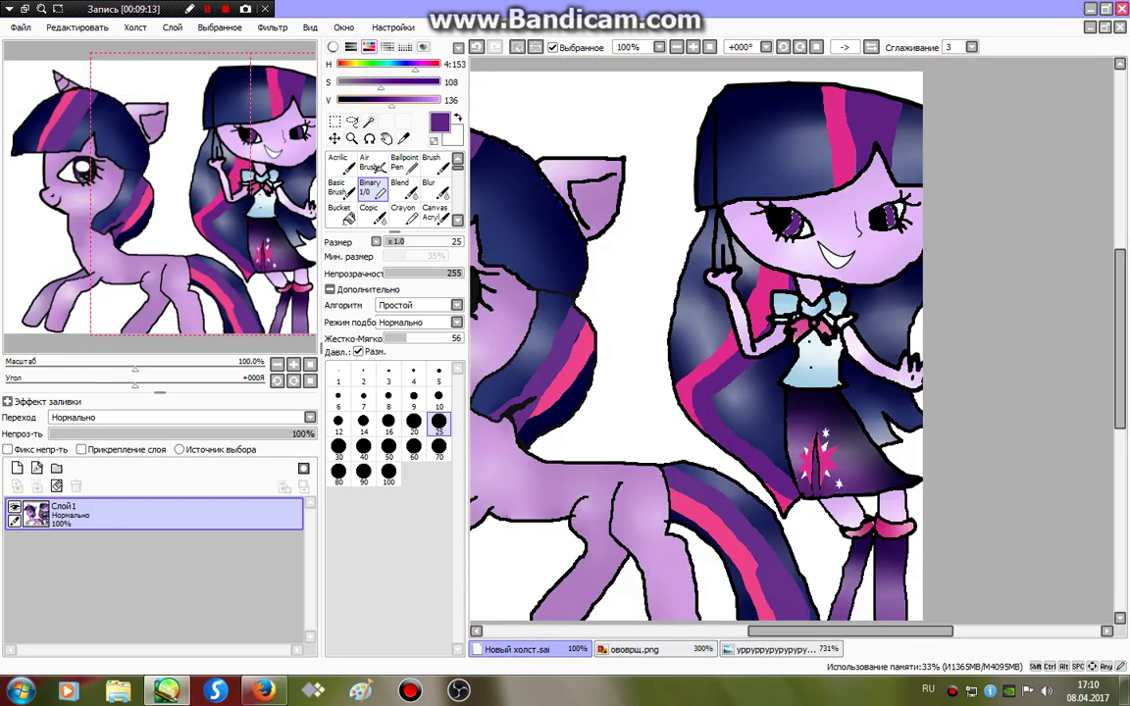
# Shade the girl's irises with the purple darkened to brightness 74 and add white highlights to them.
pyautogui.keyDown('alt'); pyautogui.click(556, 177); pyautogui.keyUp('alt')
pyautogui.moveTo(790, 216); pyautogui.dragTo(784, 223)
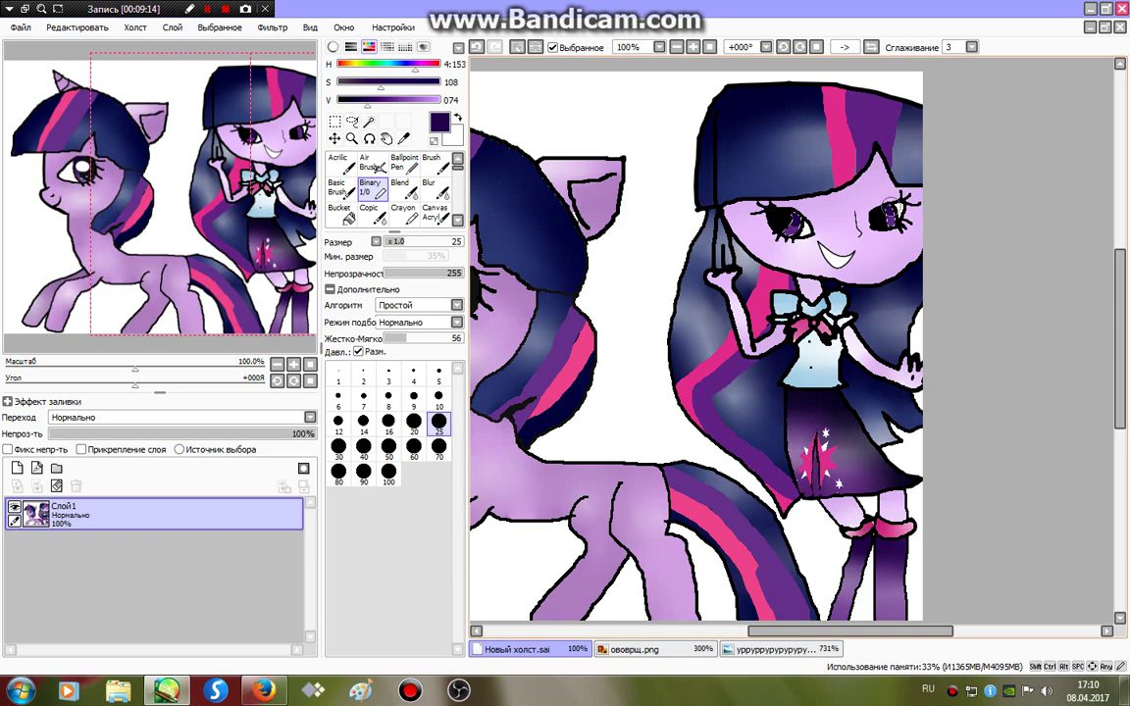
pyautogui.keyDown('alt'); pyautogui.click(694, 218); pyautogui.keyUp('alt')
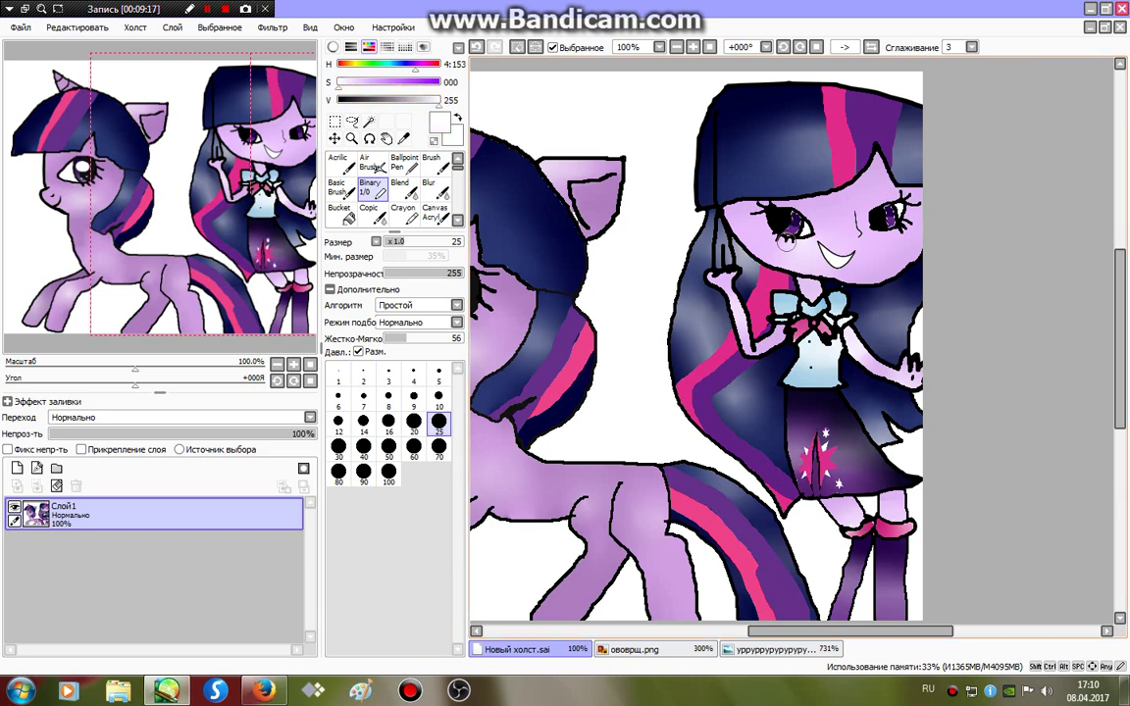
# Blend the iris shading with the size 30 Blur brush, and paint white glints in the eyes with the Binary pen at sizes 10 and 5.
pyautogui.click(433, 188)
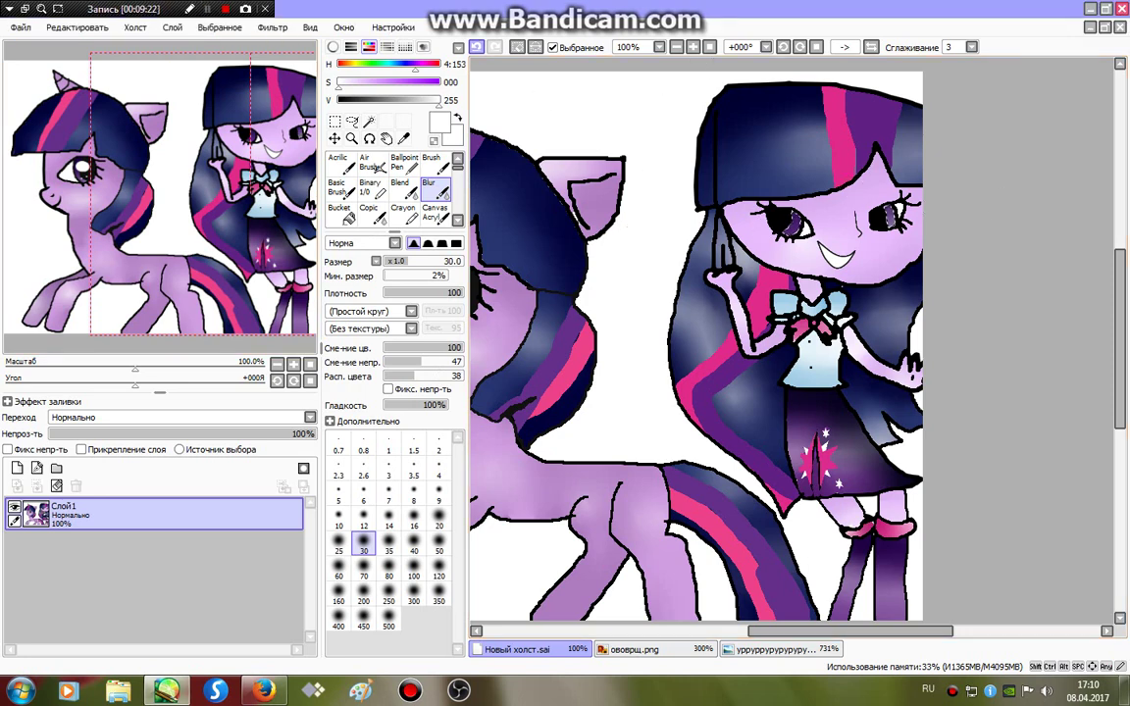
pyautogui.click(369, 186)
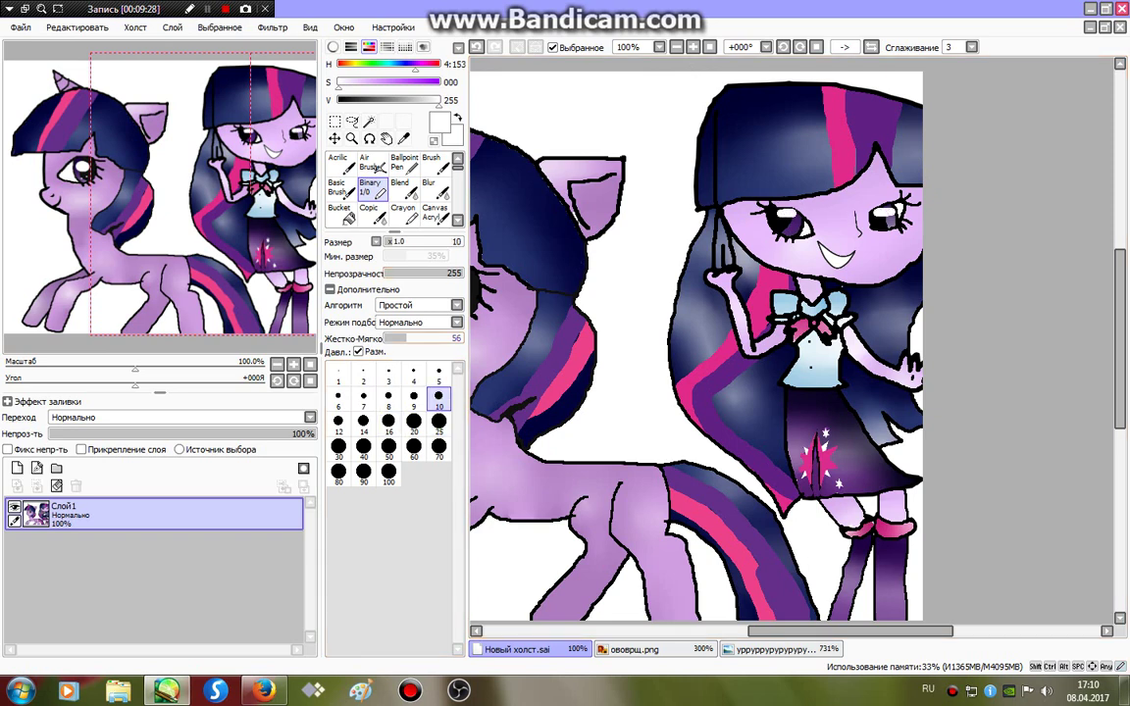
pyautogui.click(439, 376)
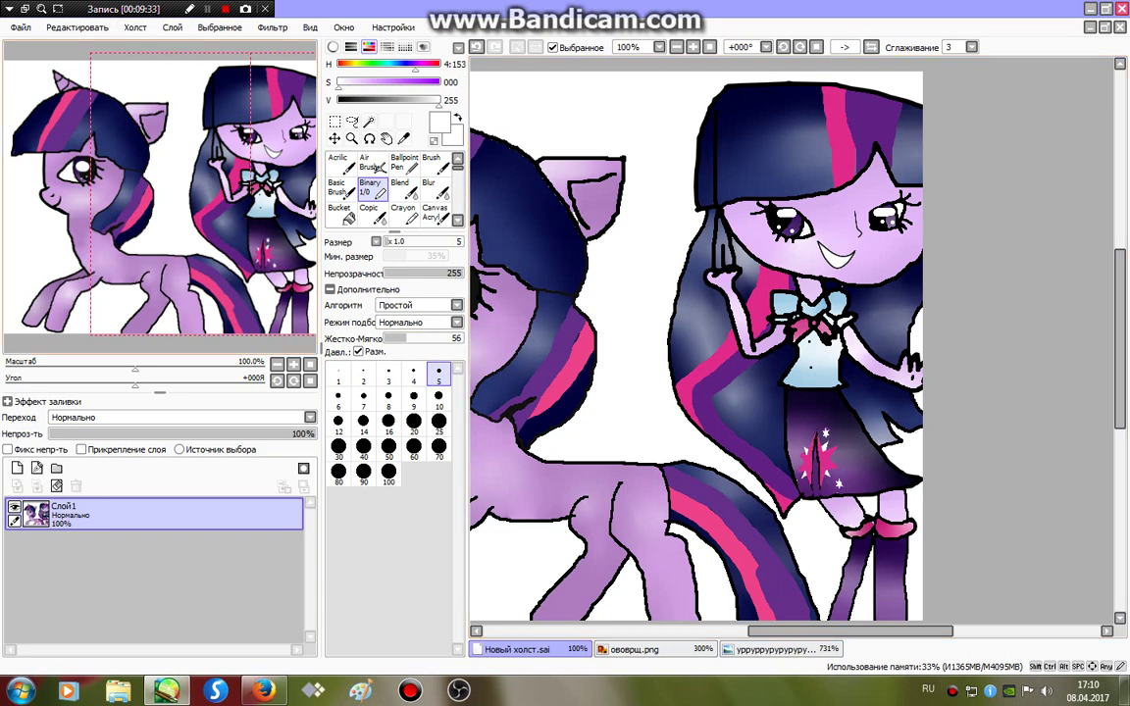
# Adjust the drawing's brightness to +18, contrast to +9 and colour depth to +4.
pyautogui.click(272, 26)
pyautogui.click(294, 66)
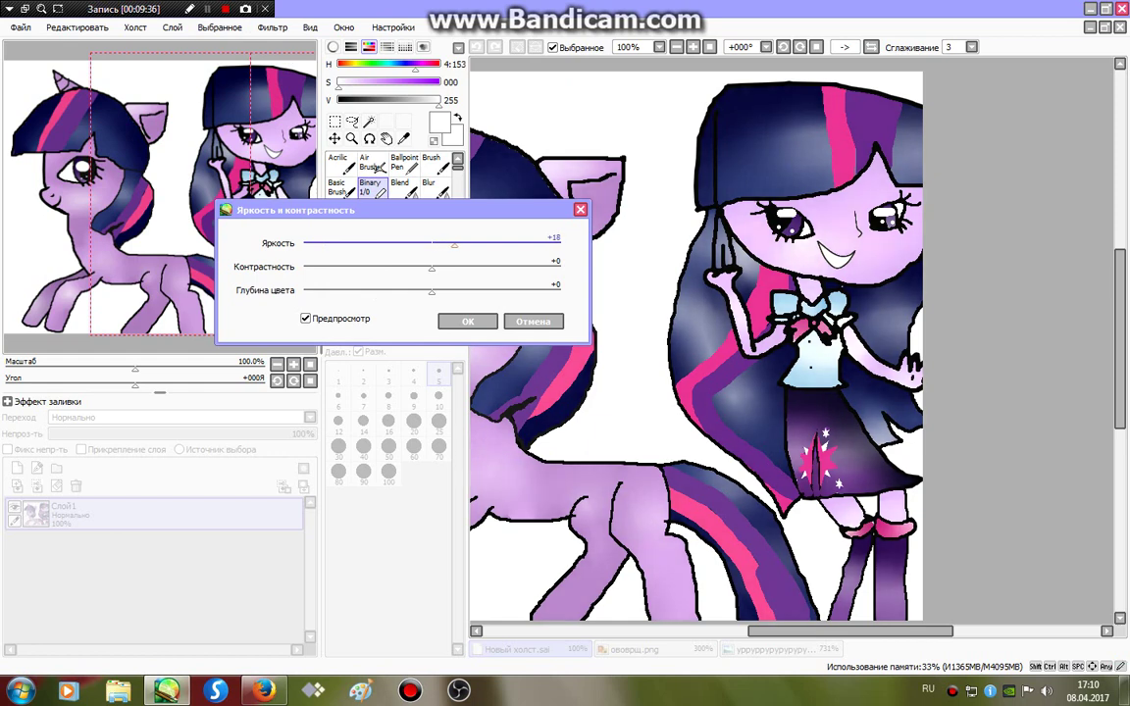
pyautogui.press('Tab')
pyautogui.press('Right')
pyautogui.press('Right')
pyautogui.press('Right')
pyautogui.press('Right')
pyautogui.press('Right')
pyautogui.press('Right')
pyautogui.press('Right')
pyautogui.press('Right')
pyautogui.press('Right')
pyautogui.press('Tab')
pyautogui.press('Right')
pyautogui.press('Right')
pyautogui.press('Right')
pyautogui.press('Right')
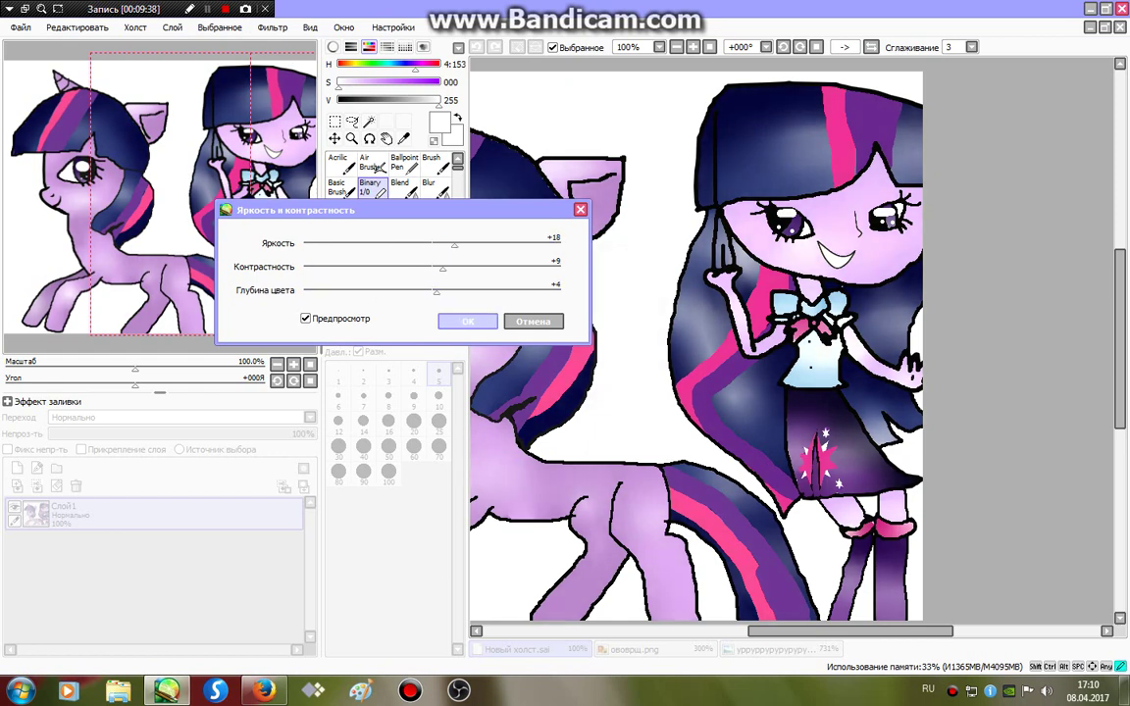
pyautogui.press('Return')
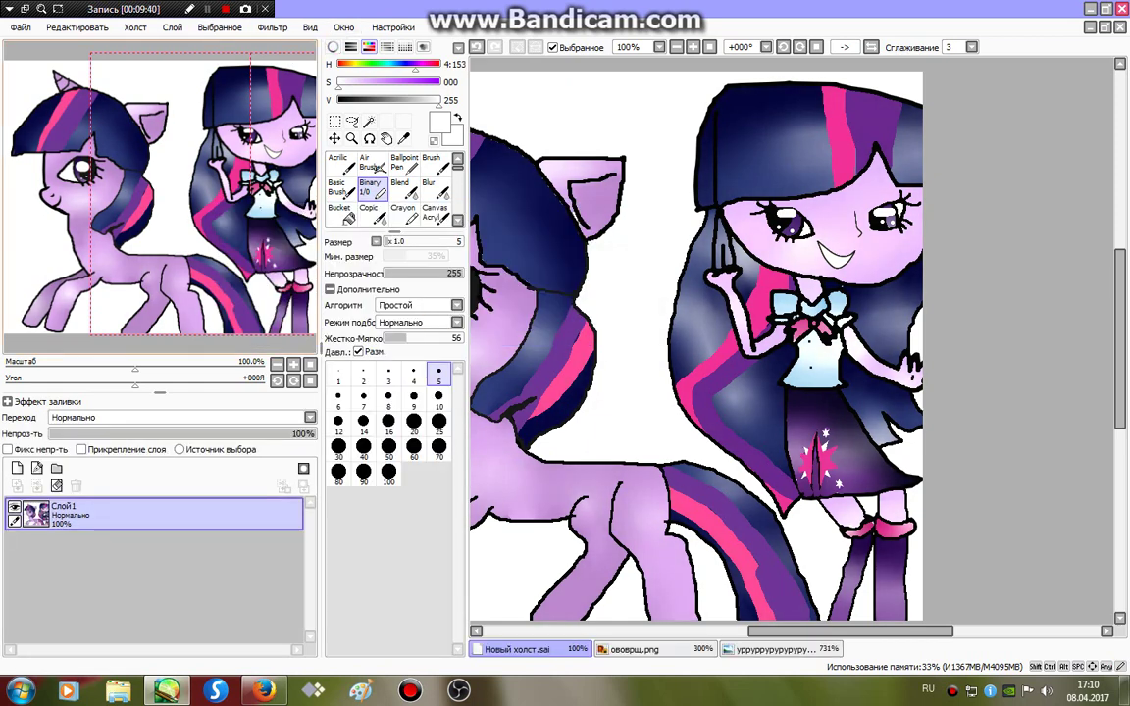
# Browse the Видео, С рисунками!!! and Аватария! folders for another image to open.
pyautogui.click(19, 26)
pyautogui.click(39, 48)
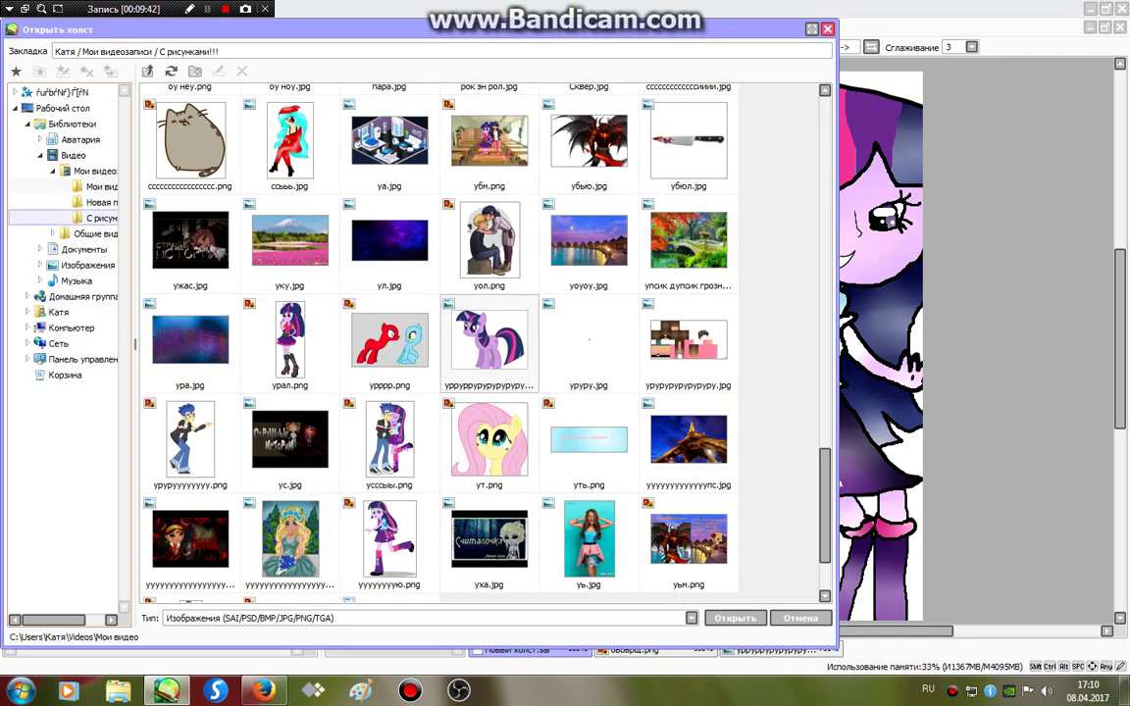
pyautogui.click(73, 155)
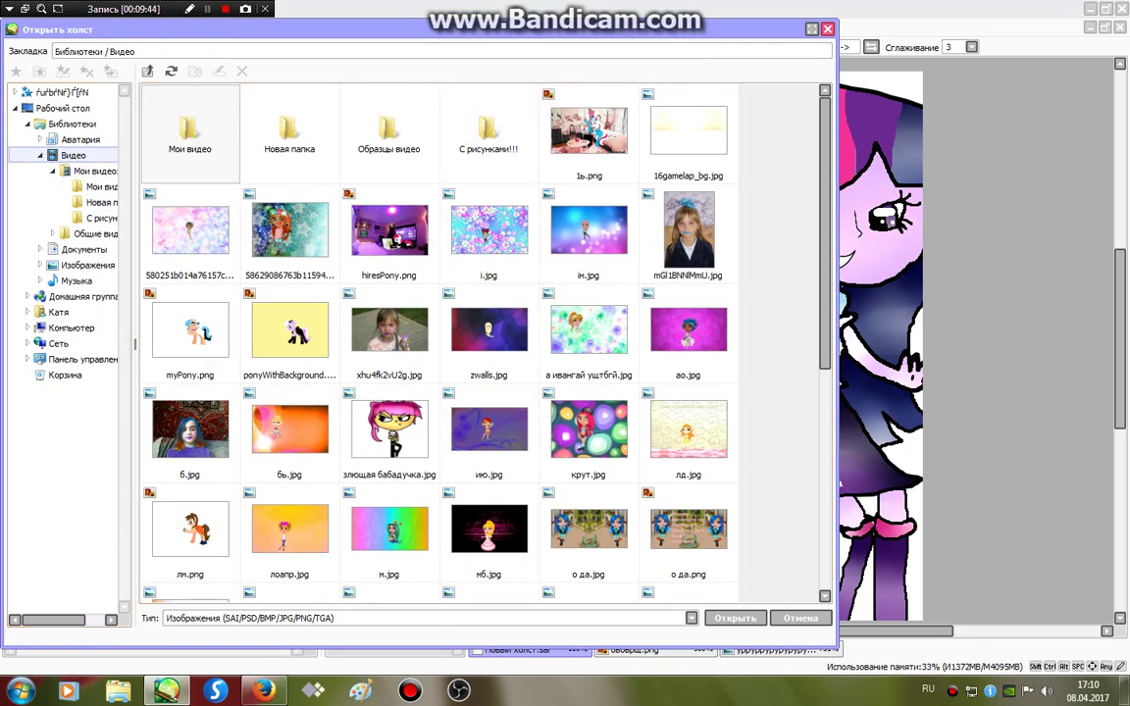
pyautogui.click(489, 132)
pyautogui.doubleClick(489, 133)
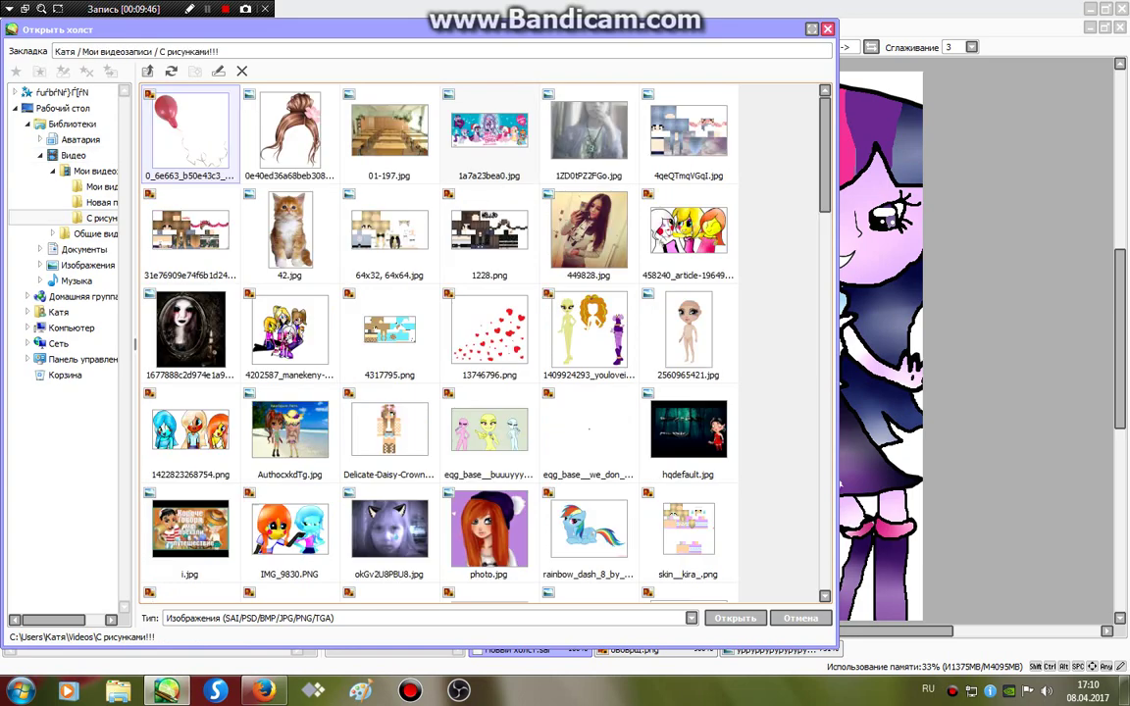
pyautogui.click(95, 233)
pyautogui.click(102, 218)
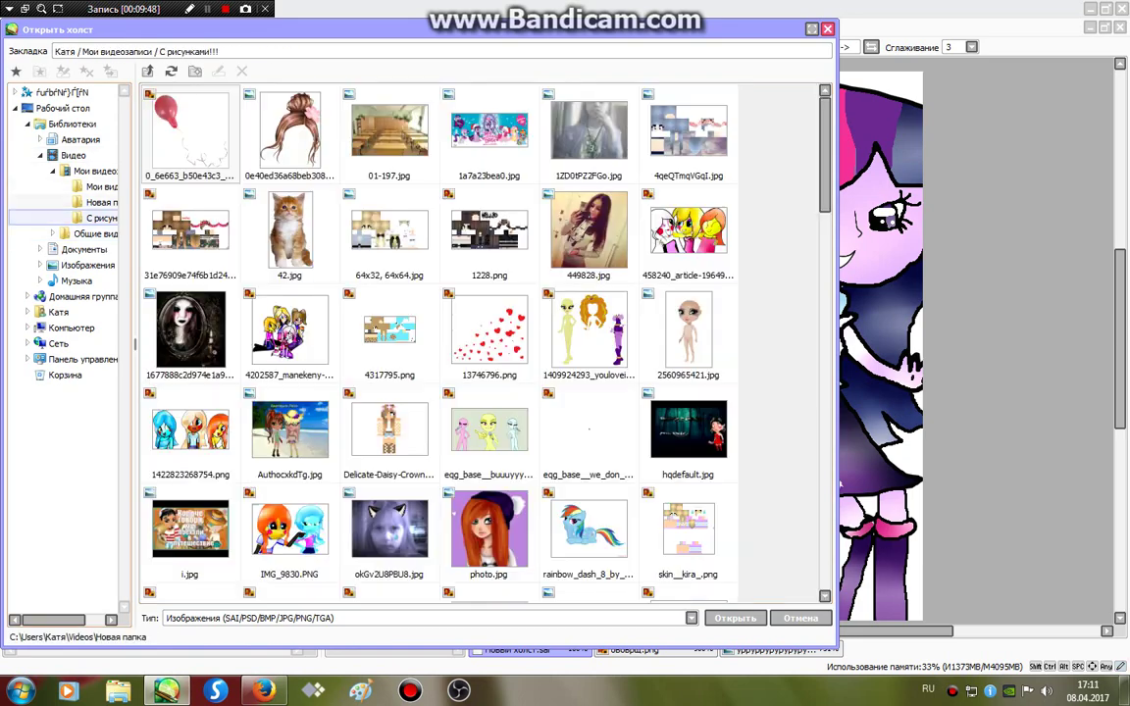
pyautogui.click(95, 171)
pyautogui.click(74, 155)
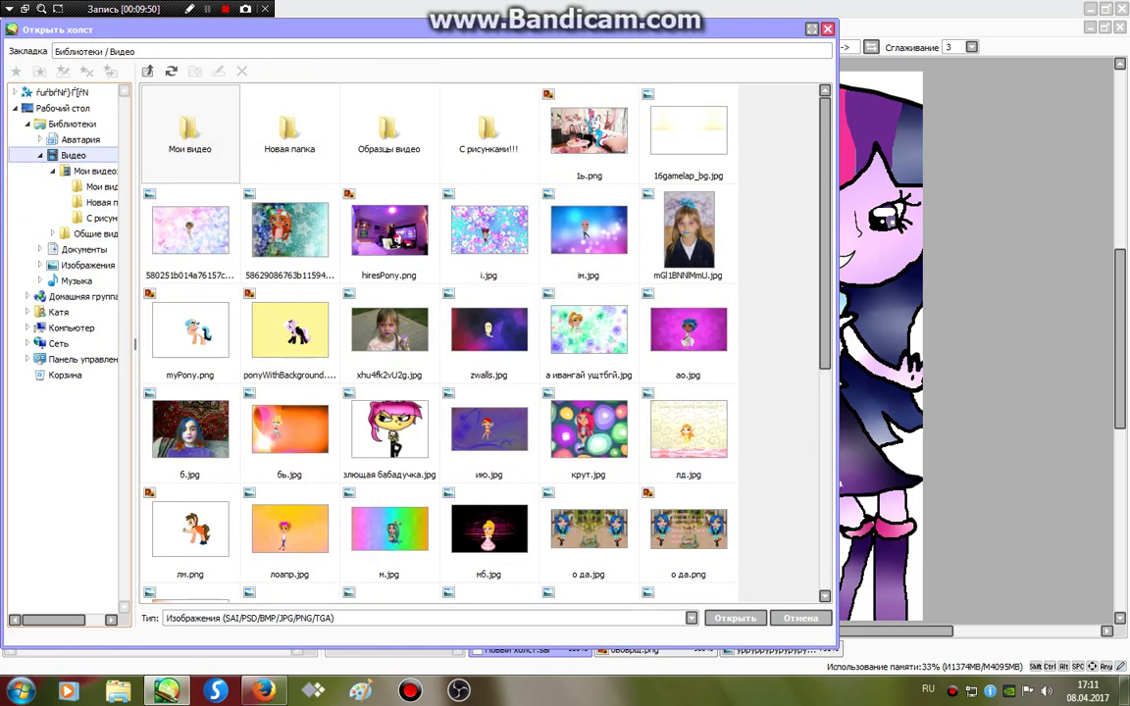
pyautogui.click(80, 139)
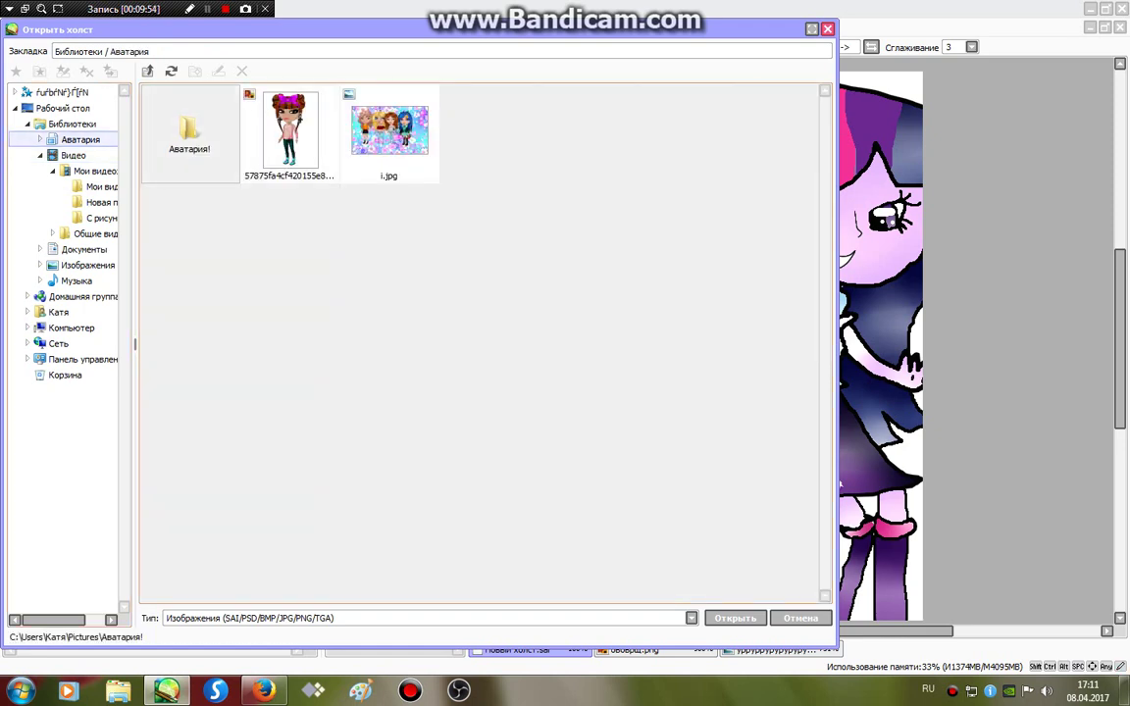
pyautogui.doubleClick(189, 132)
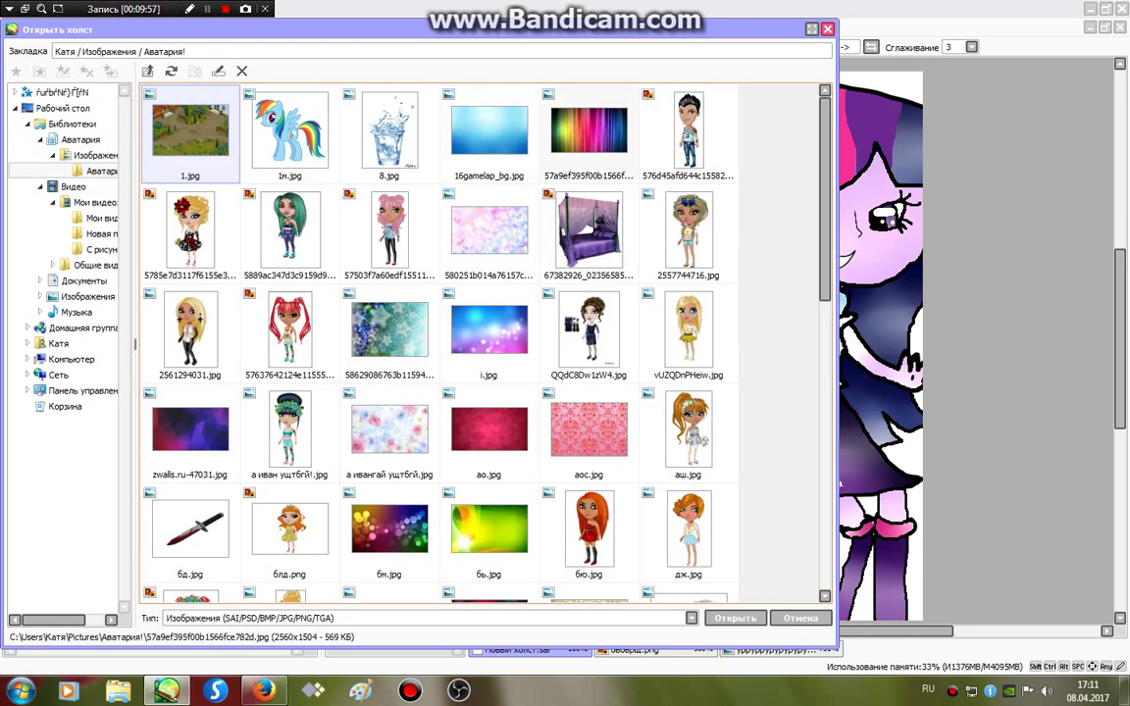
pyautogui.scroll(-3, 489, 363)
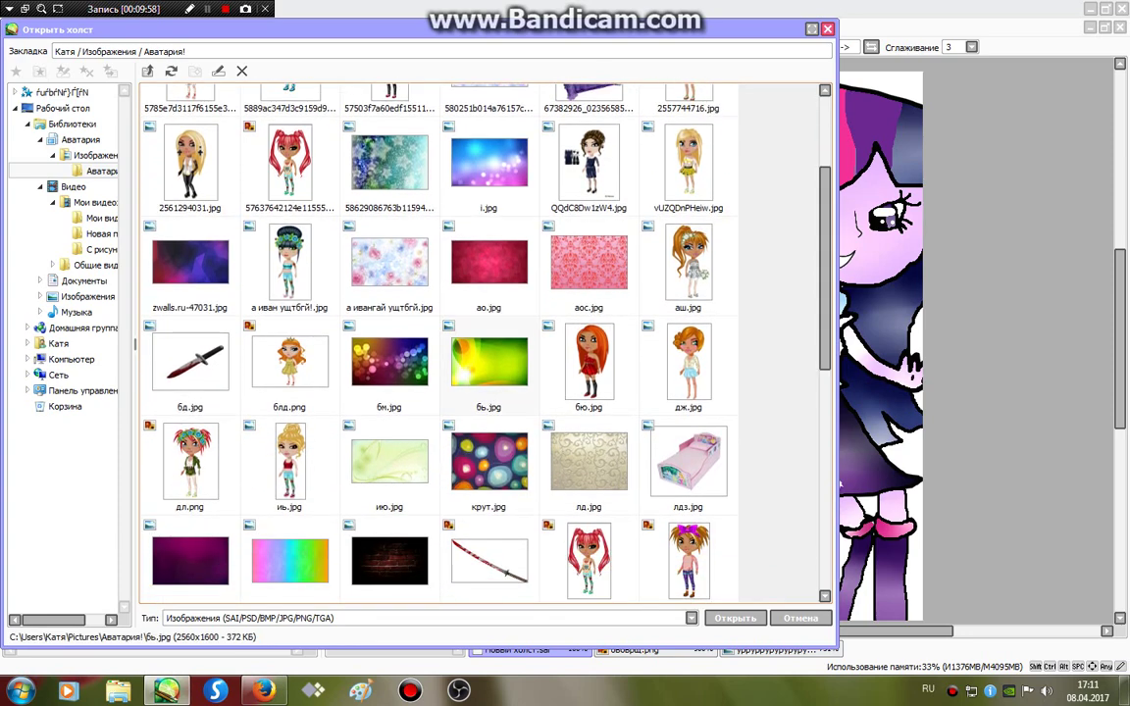